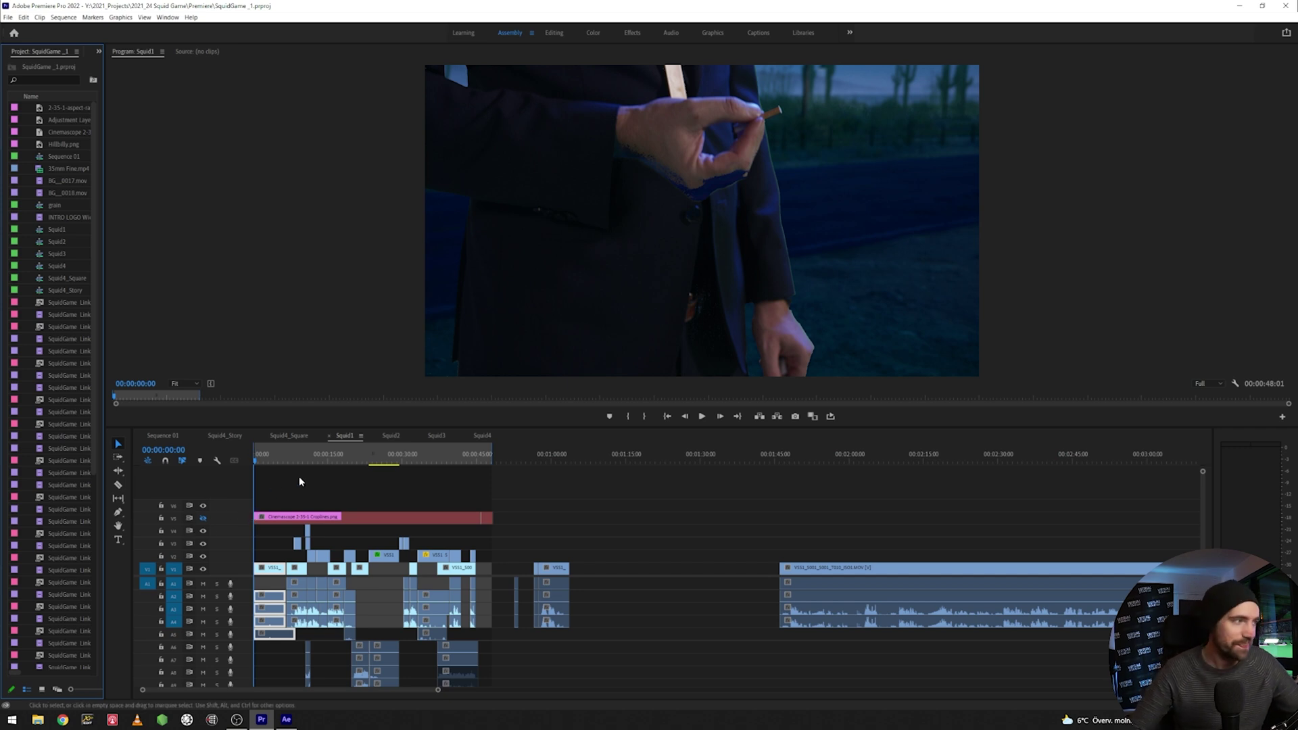
Play the Squid1 sequence from its start and skim ahead to about 37 seconds to review the first edit
drag(304, 467, 244, 471)
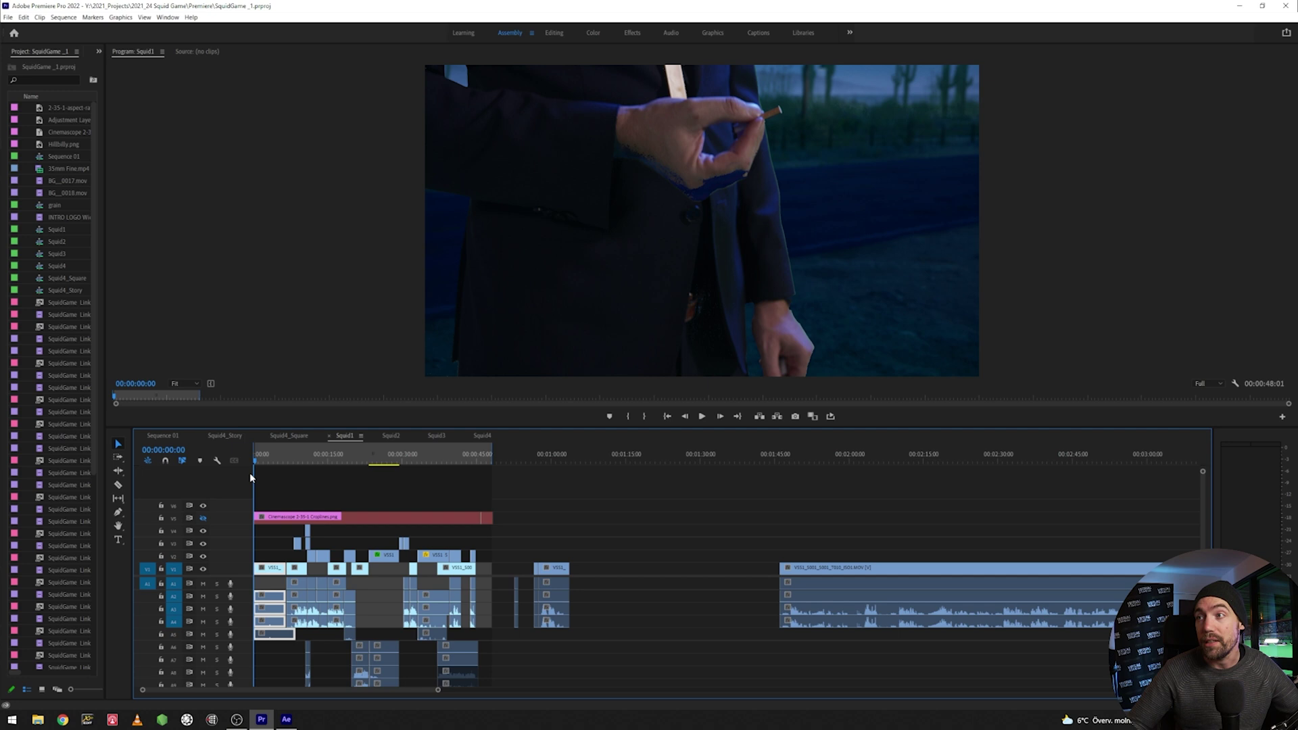
key(space)
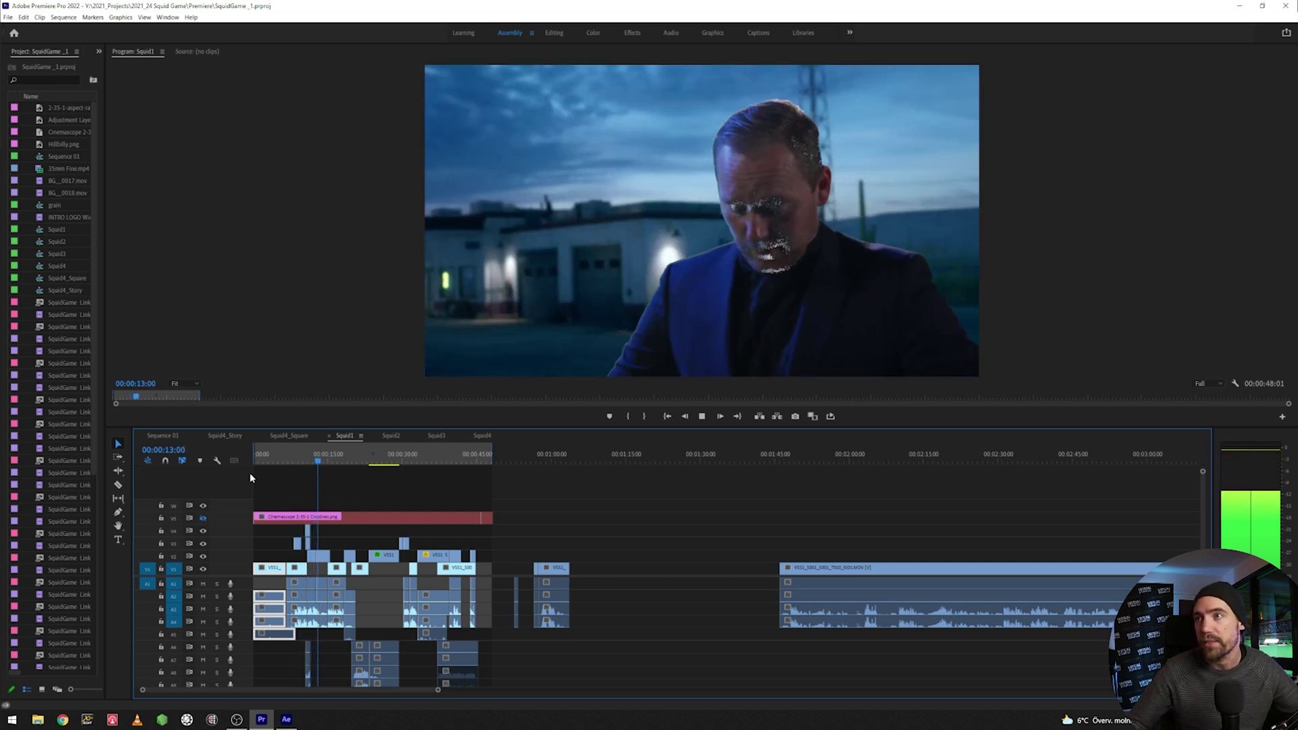
click(345, 459)
drag(346, 460, 412, 462)
key(space)
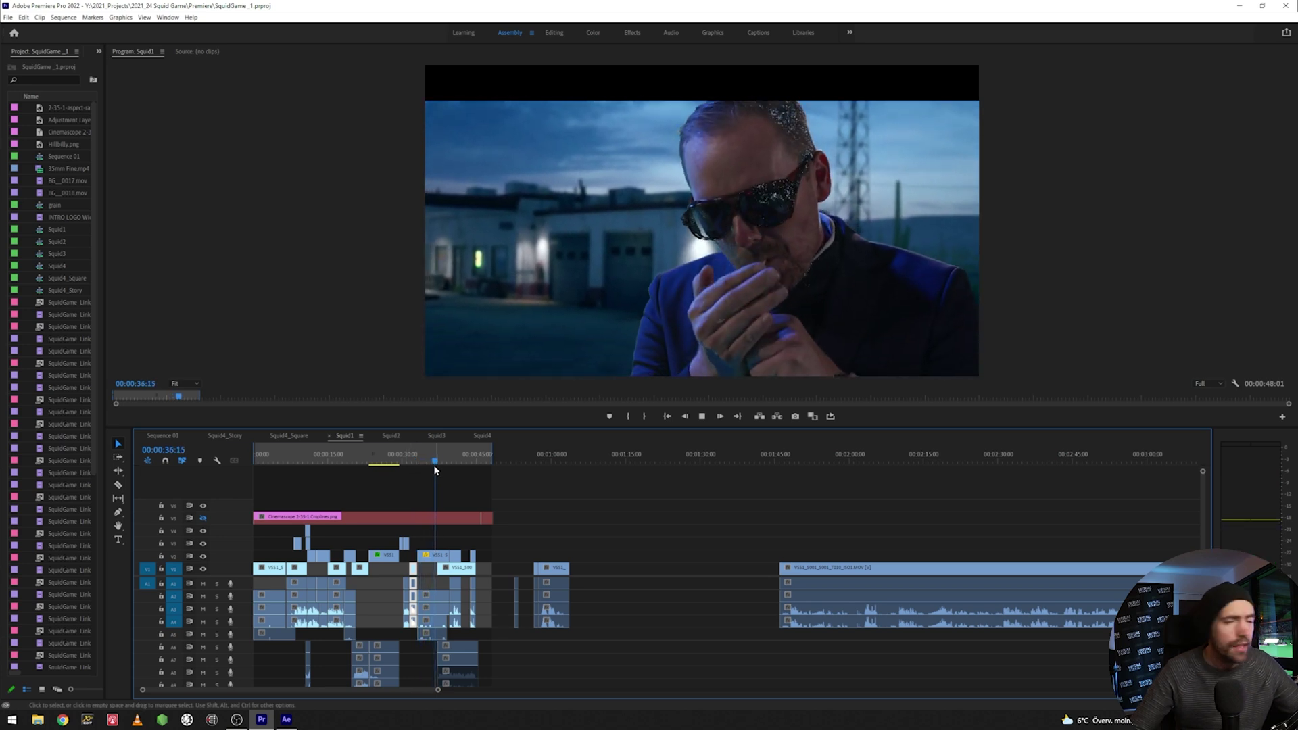
key(space)
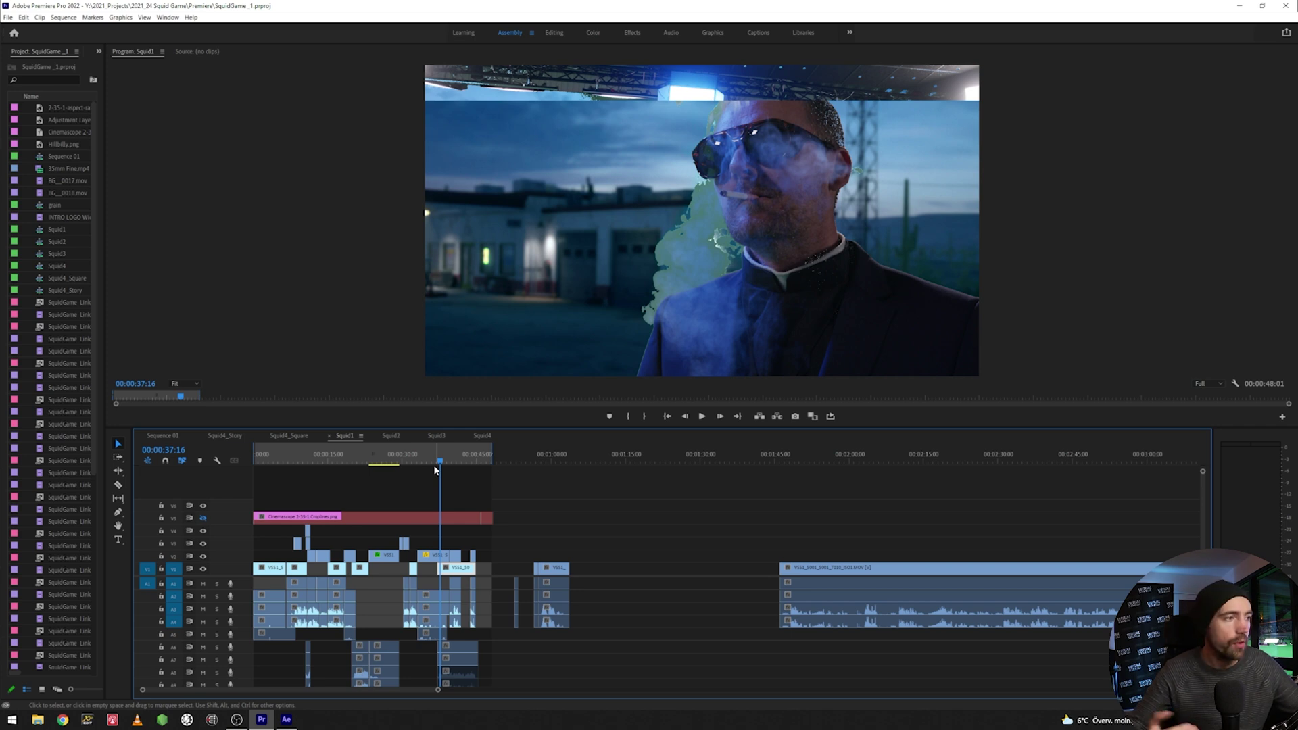
Open the Squid2 sequence, play it from the start and skim ahead to the 37-second mark
click(392, 436)
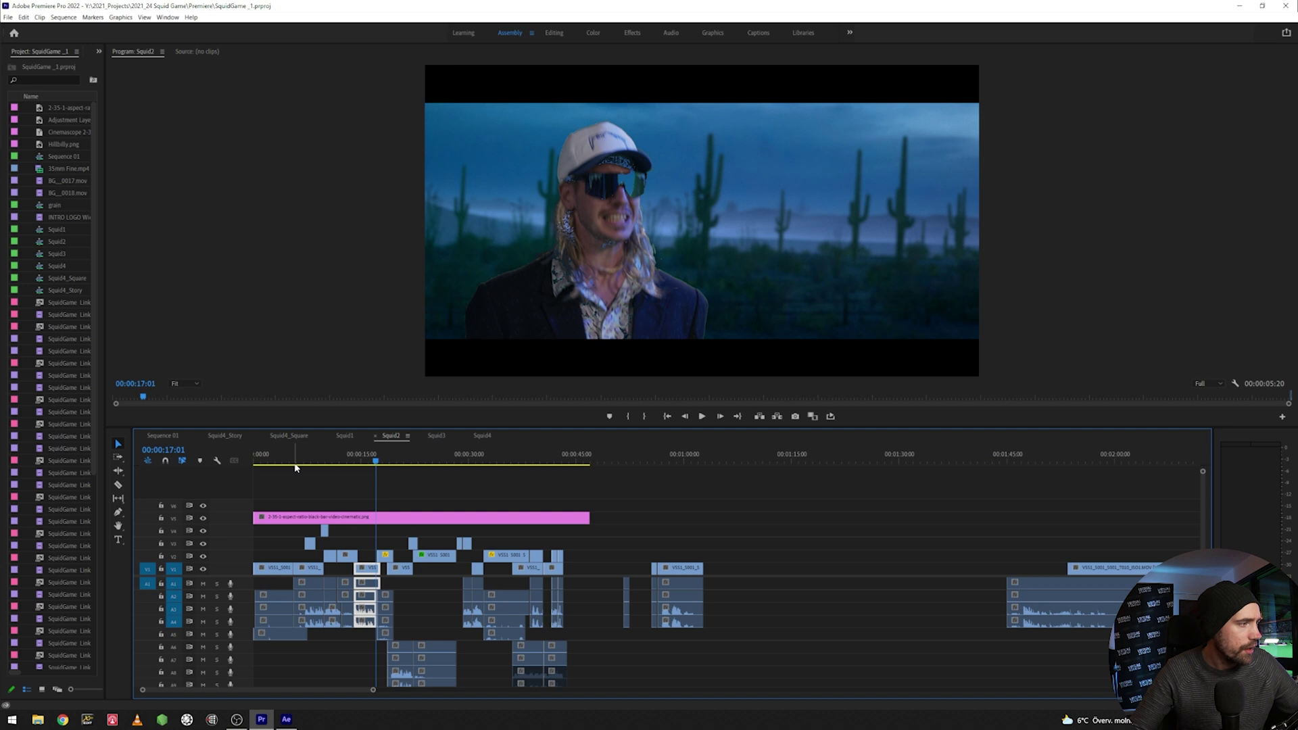
key(Home)
key(space)
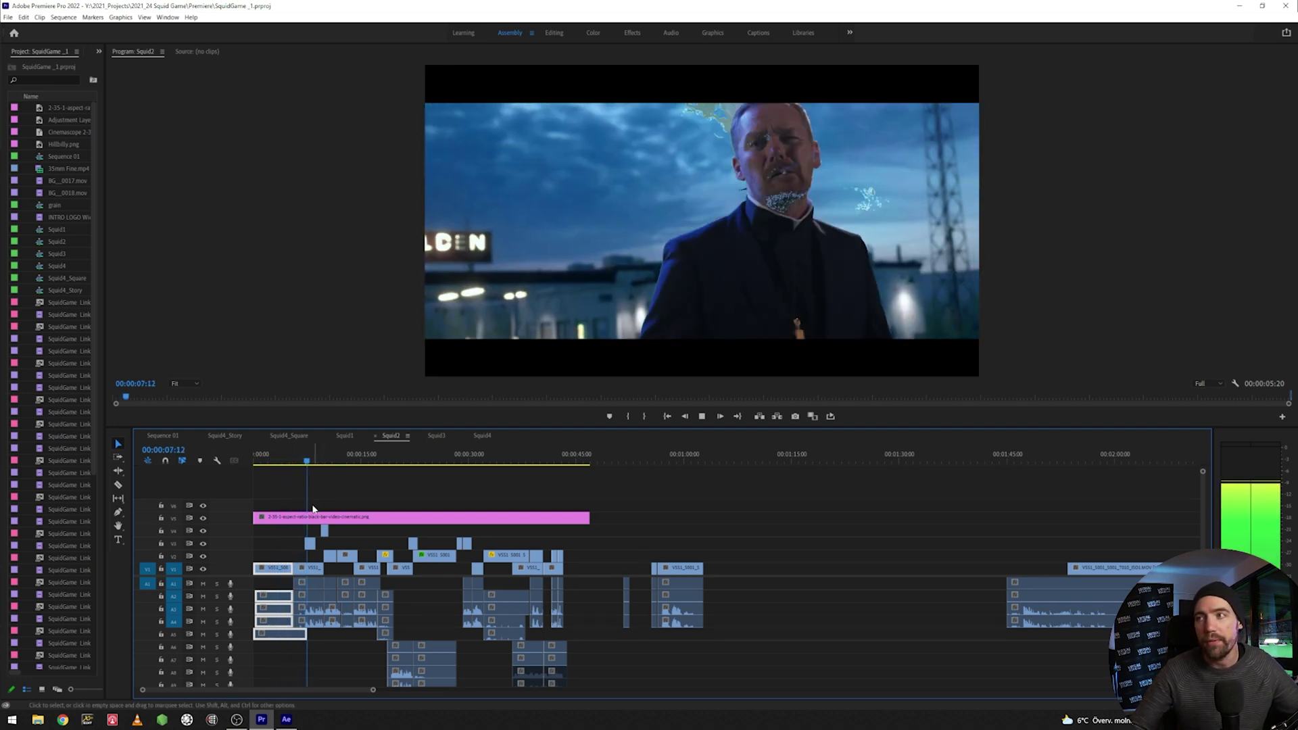
drag(324, 457, 521, 459)
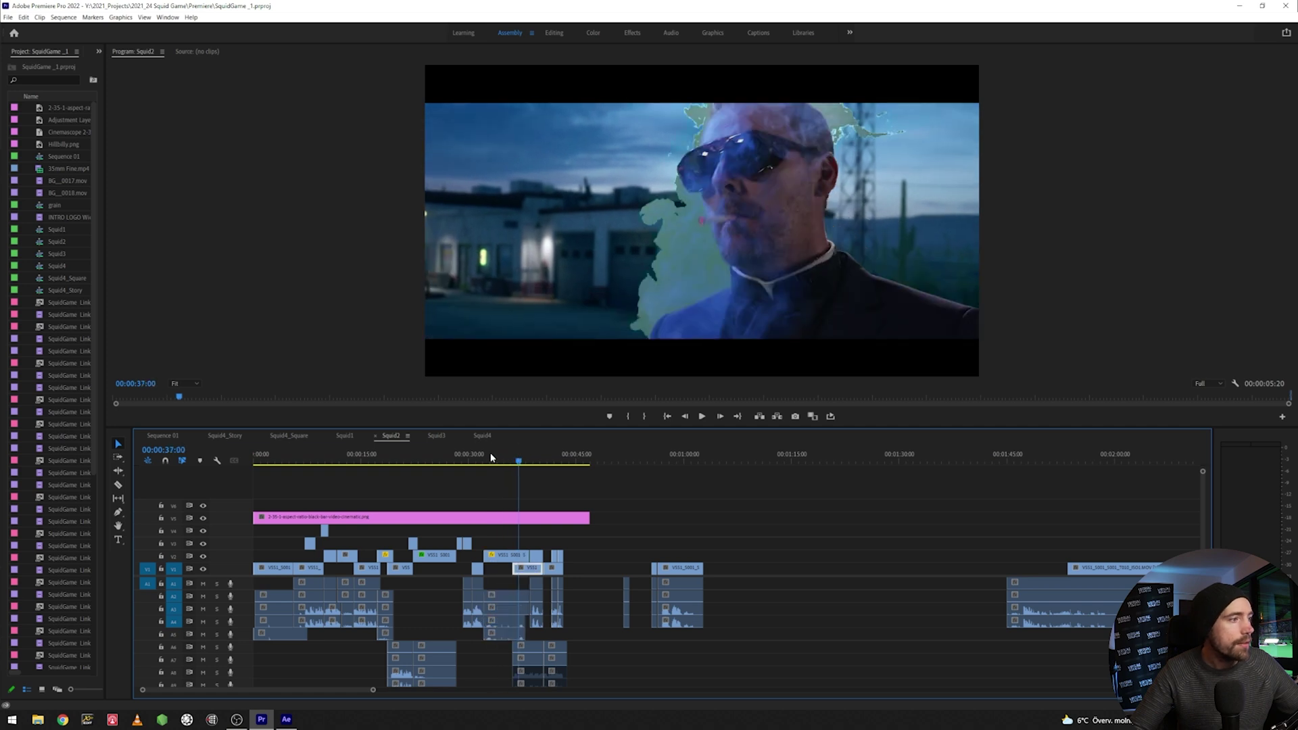
Open the Squid3 sequence and examine its composited shots and stacked linked-comp clips up to about 34 seconds
click(436, 435)
click(262, 460)
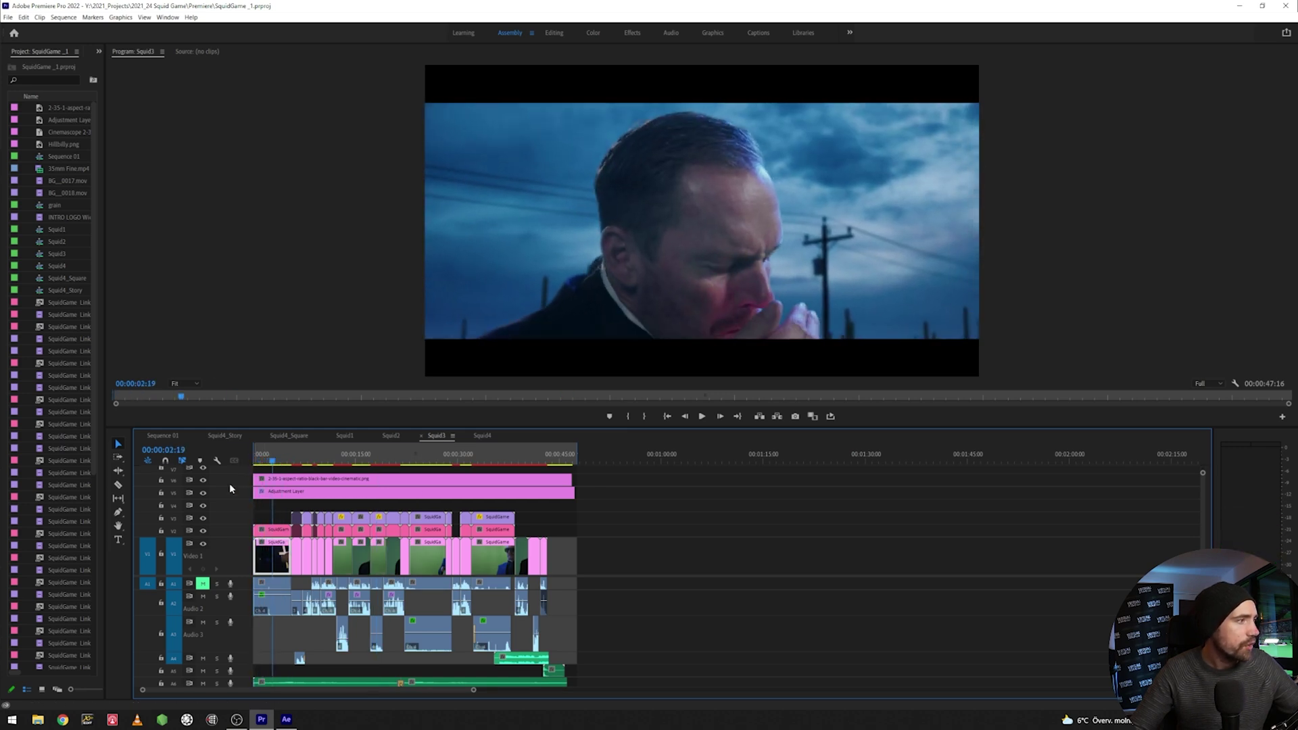
click(278, 458)
drag(279, 457, 326, 456)
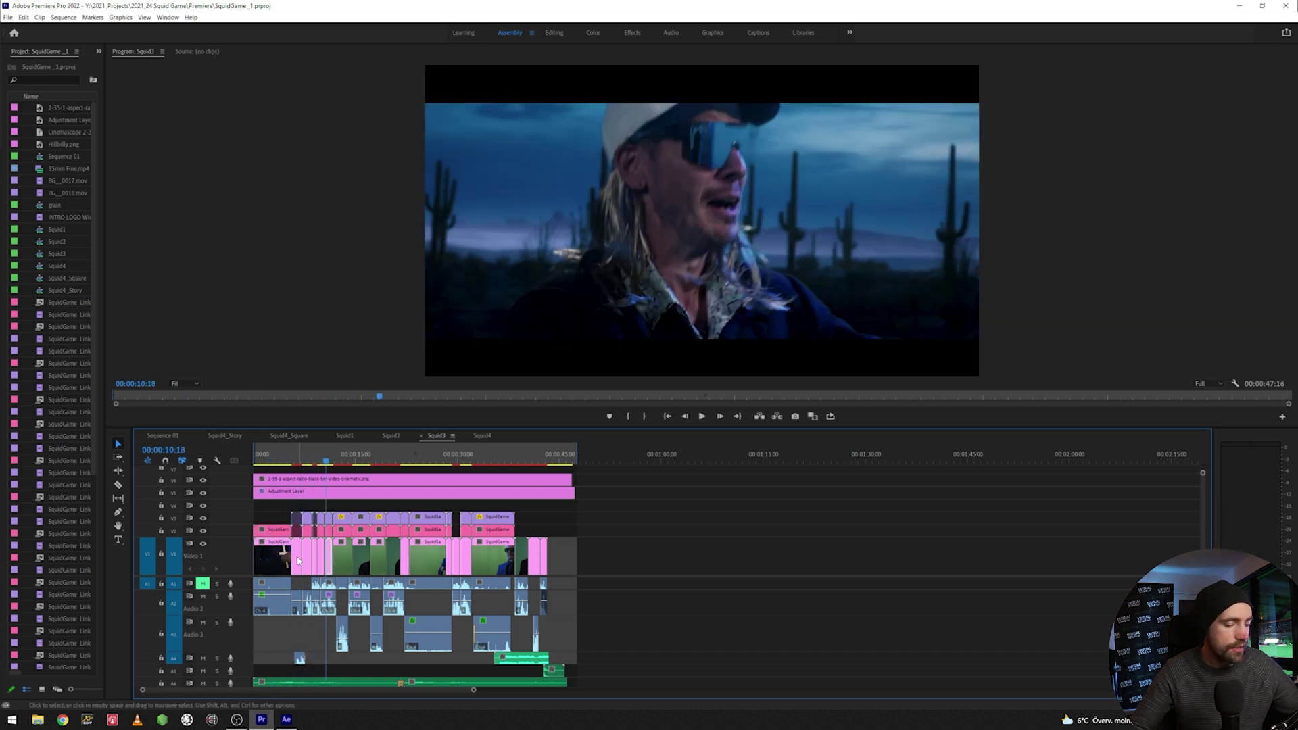
scroll(286, 554, up, 5)
scroll(286, 553, up, 2)
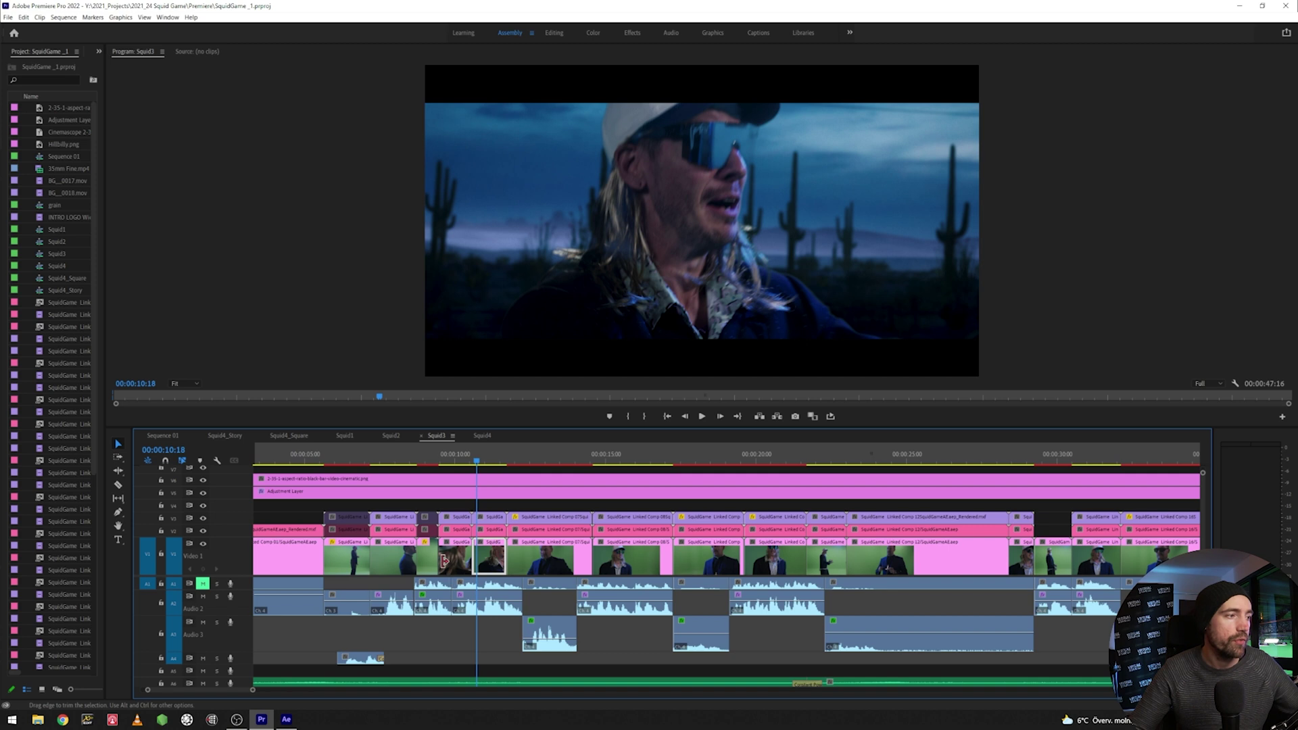
drag(479, 460, 561, 461)
scroll(579, 540, down, 3)
scroll(580, 541, down, 2)
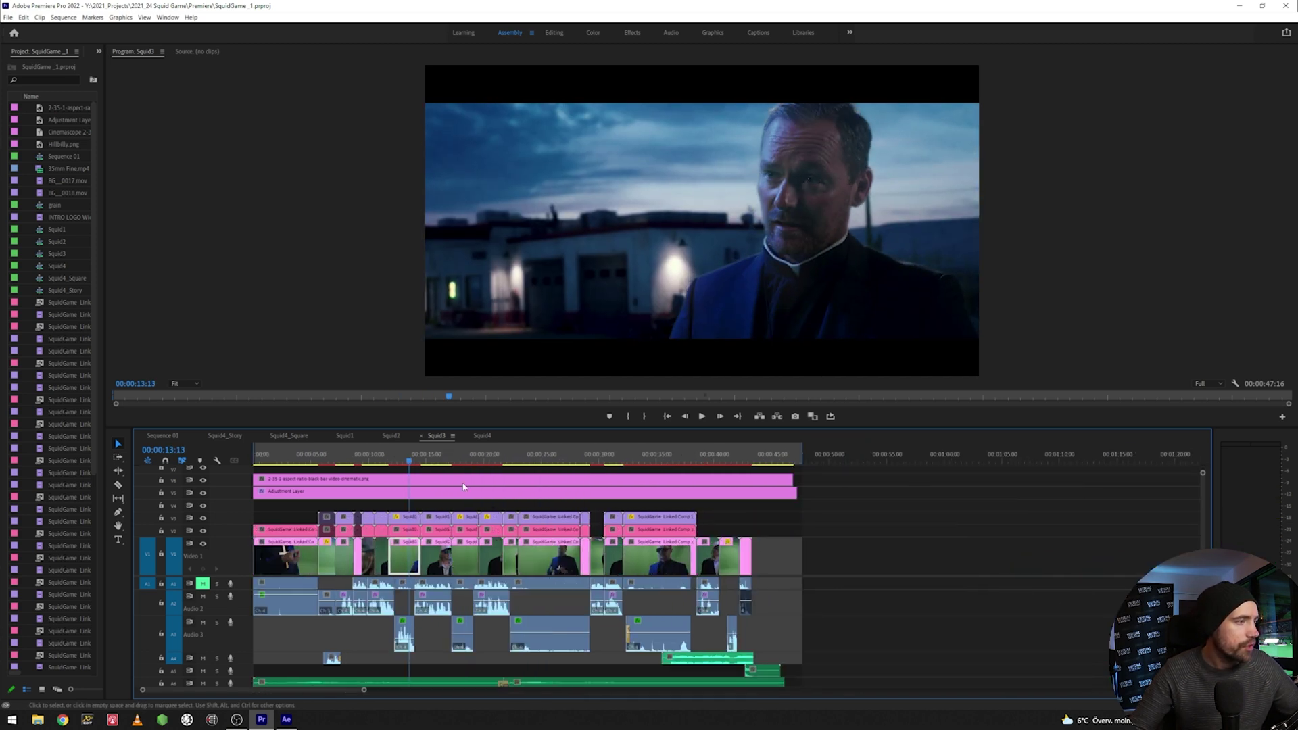
drag(433, 460, 650, 460)
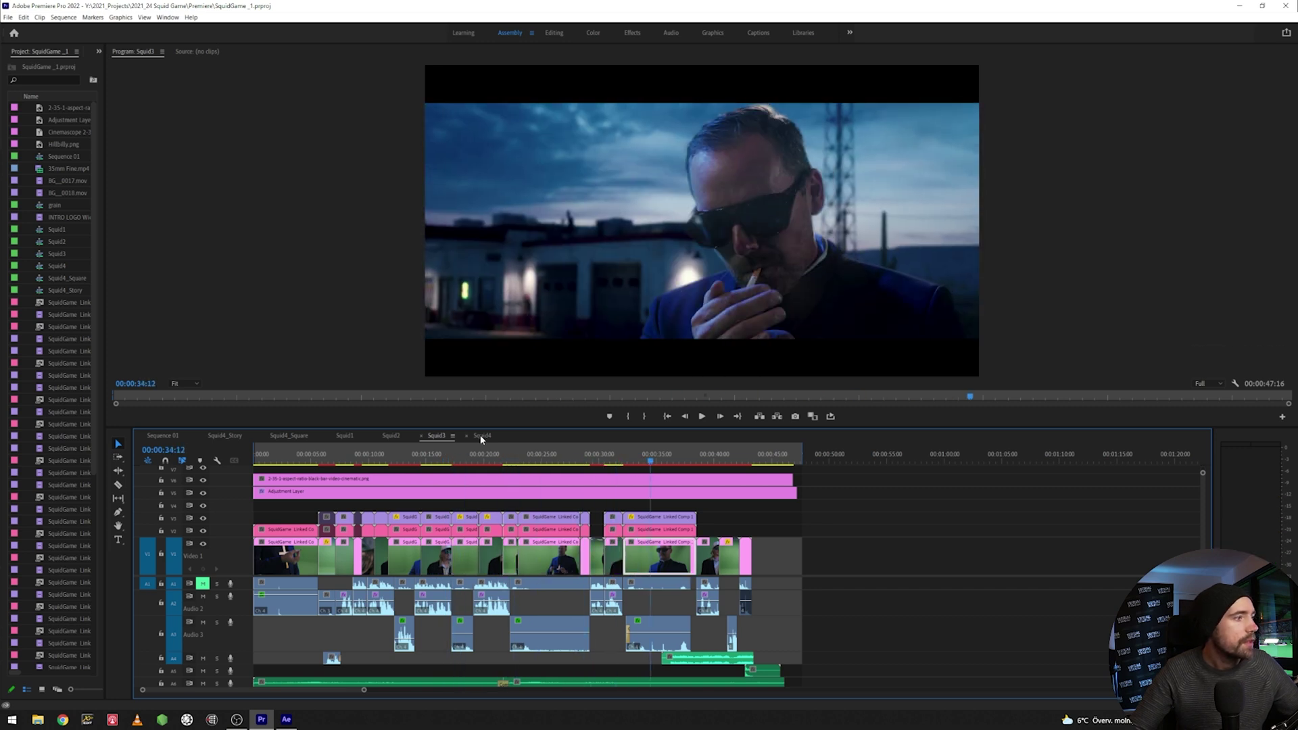
Open the Squid4 sequence and move to the green-screen close-up of the smoking man at 00:00:07:19
click(482, 437)
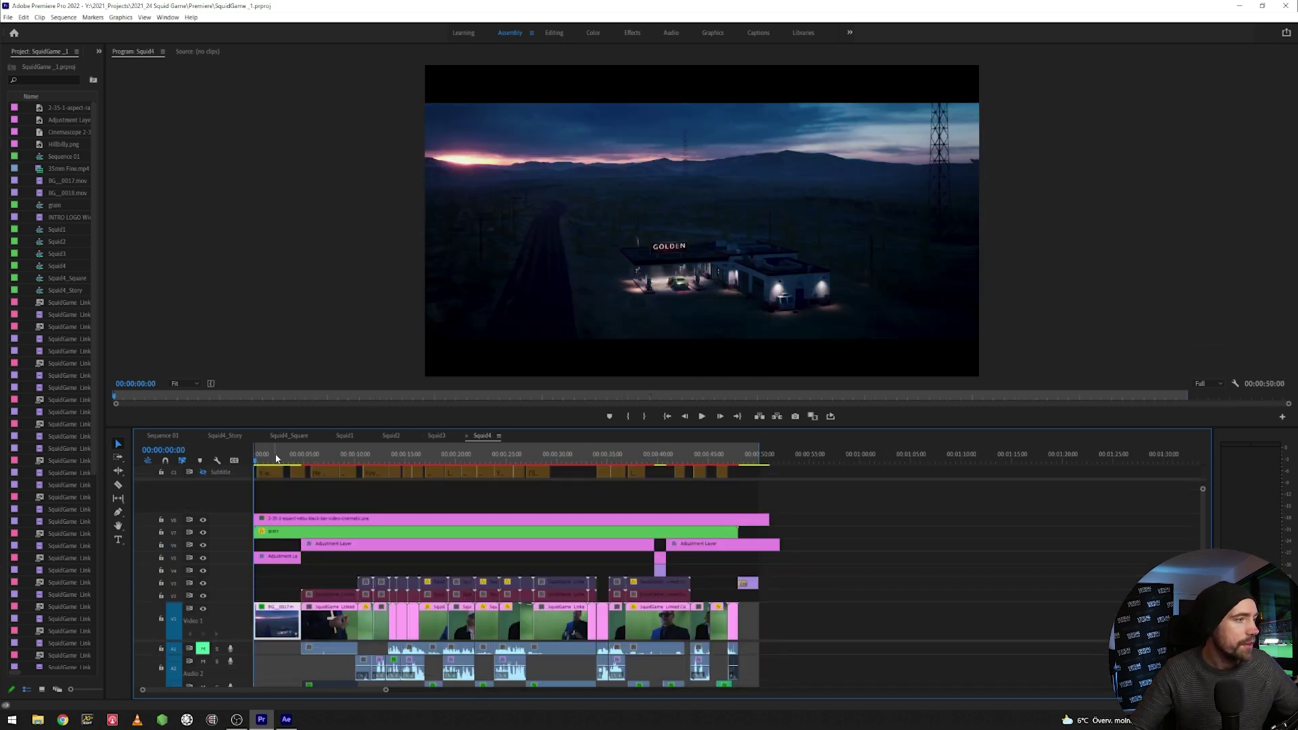
drag(282, 460, 343, 463)
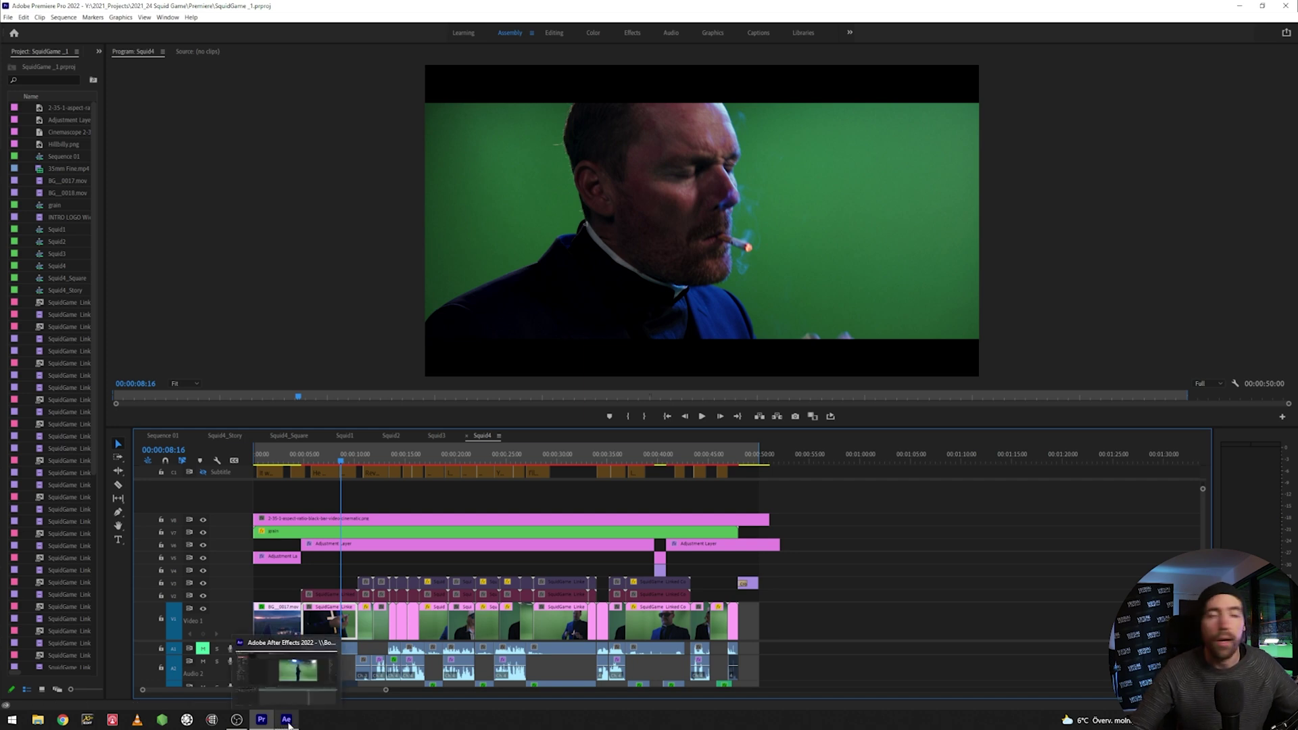
mouse_move(316, 461)
mouse_down()
mouse_move(290, 464)
mouse_move(334, 465)
mouse_up()
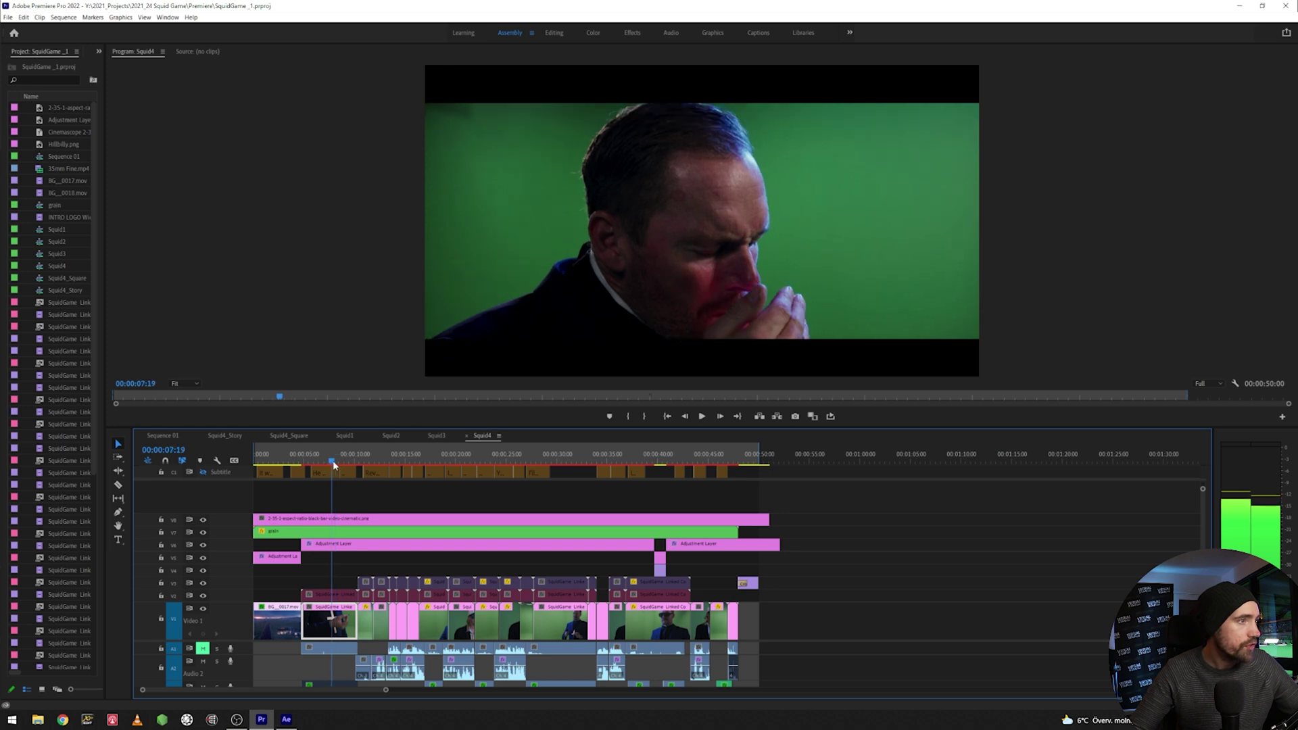
Open the green-screen close-up's original linked composition in After Effects with Edit Original and skim through its footage
right_click(335, 623)
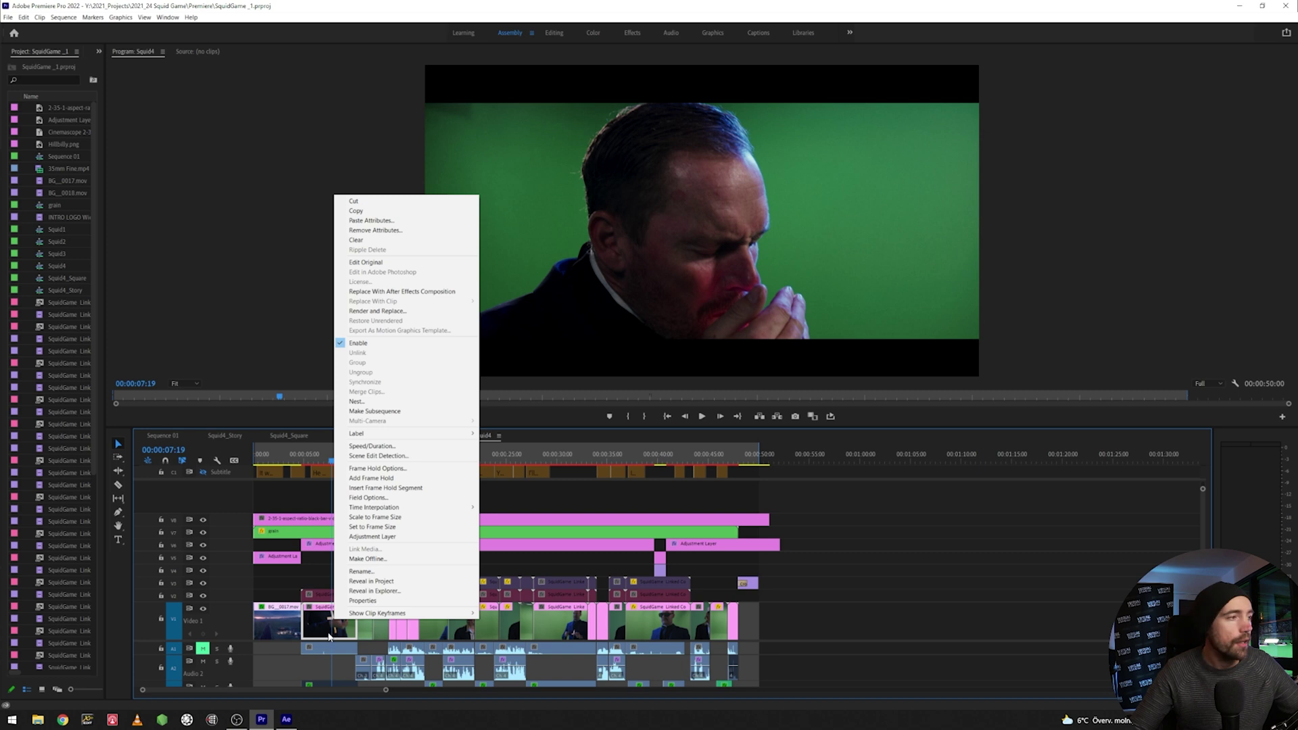
click(403, 268)
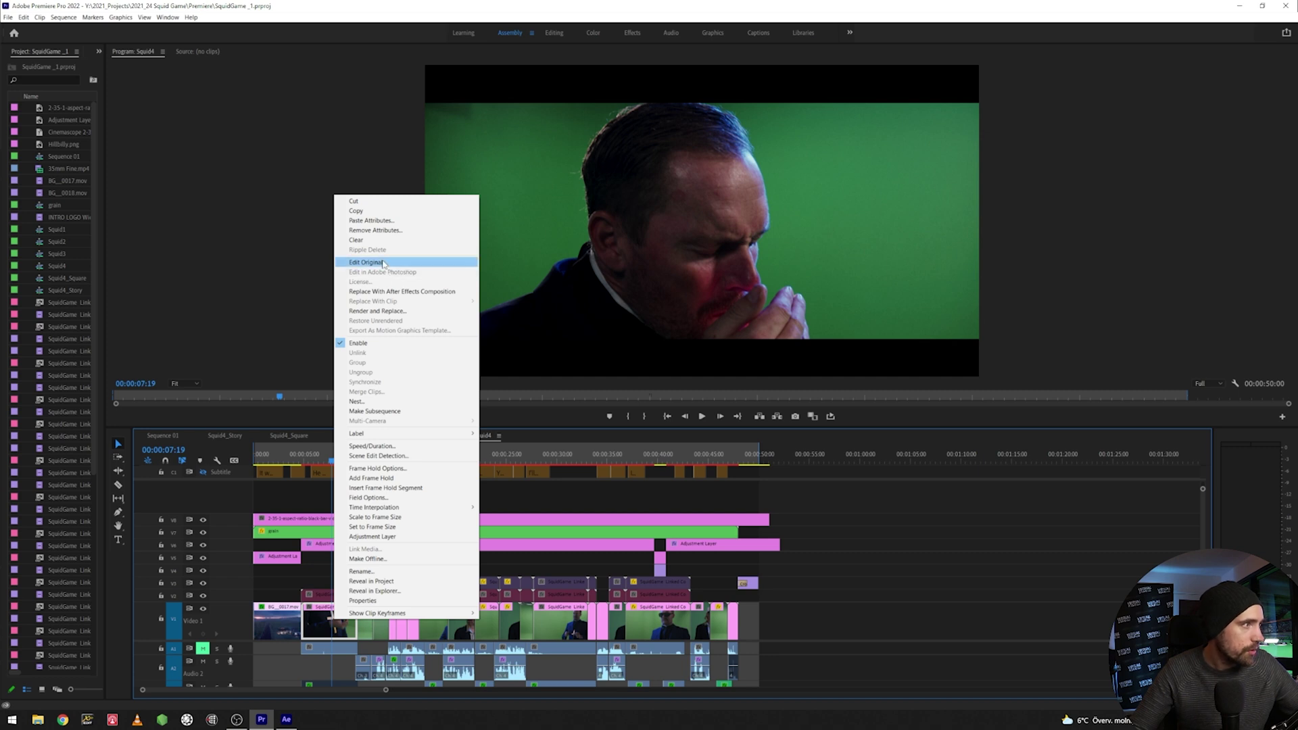
drag(312, 499, 1122, 498)
drag(1026, 504, 237, 506)
drag(317, 706, 308, 706)
drag(312, 491, 617, 506)
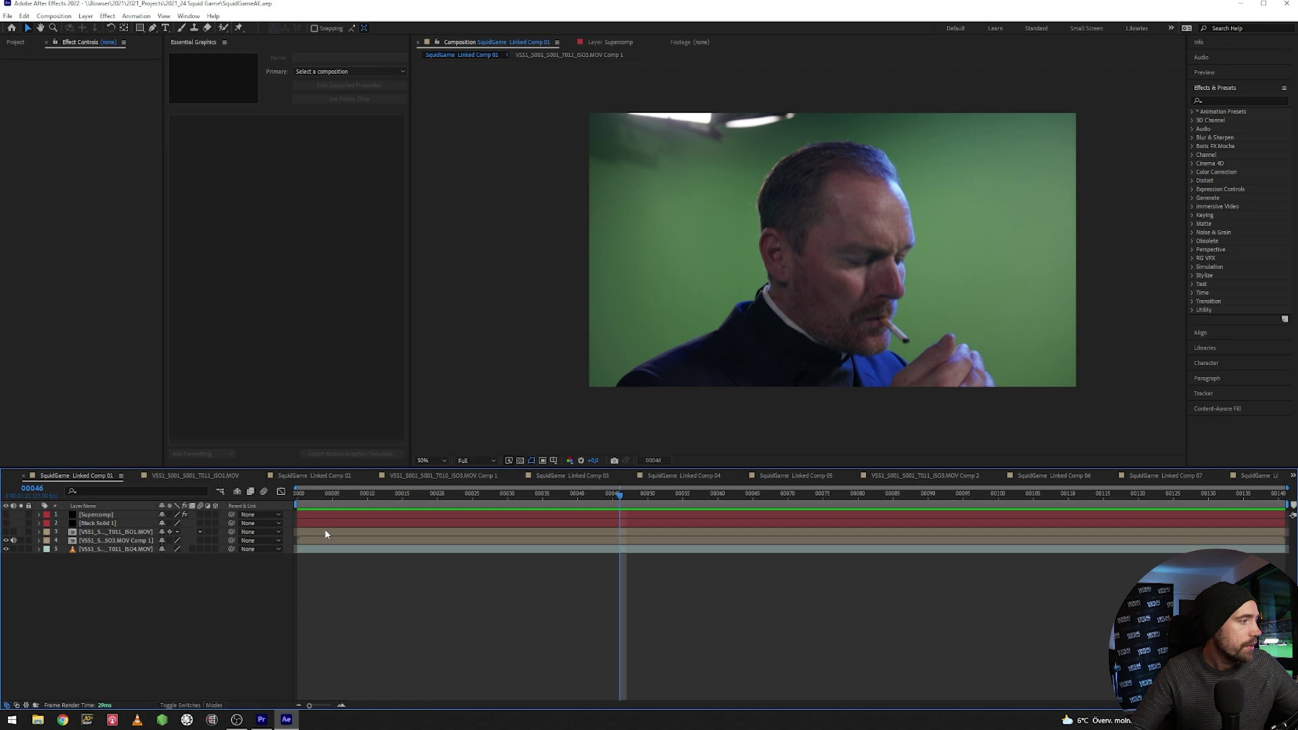
Open the nested ISO3.MOV Comp 1, select its footage layer to show the Keylight settings, and go to frame 1072852
double_click(129, 538)
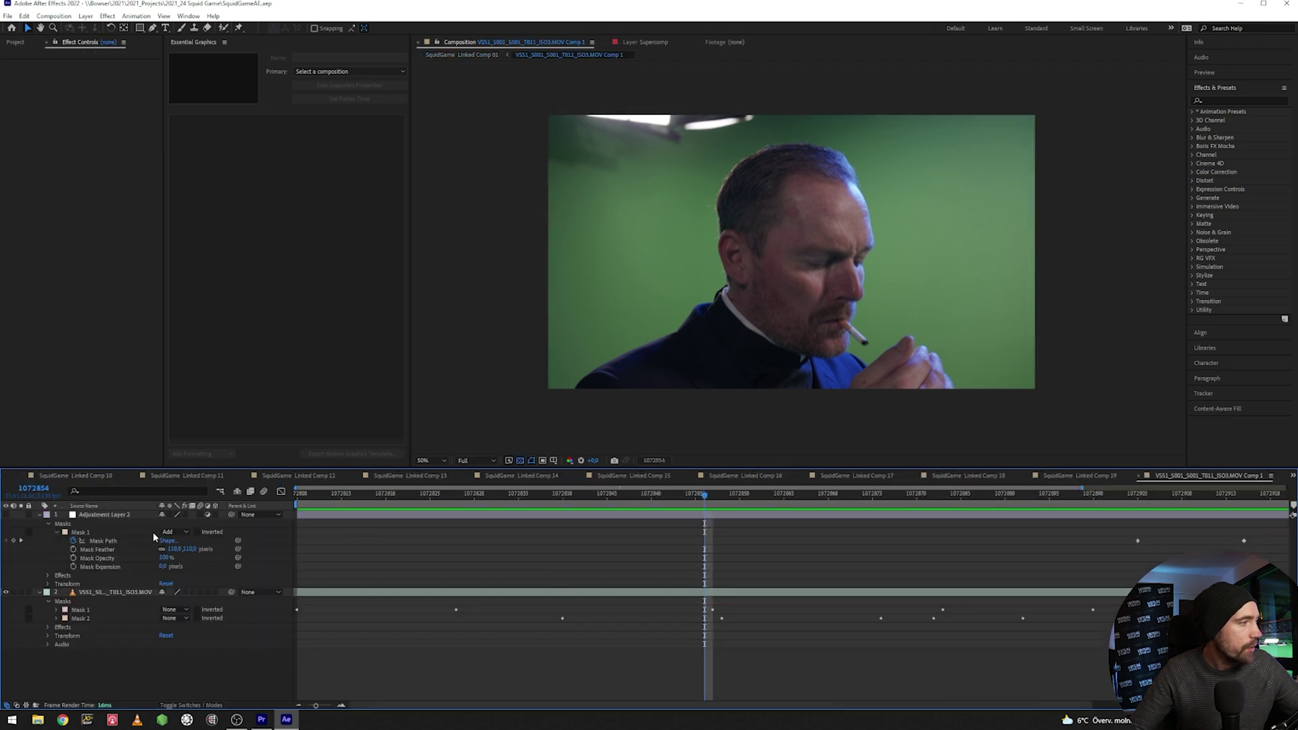
click(122, 599)
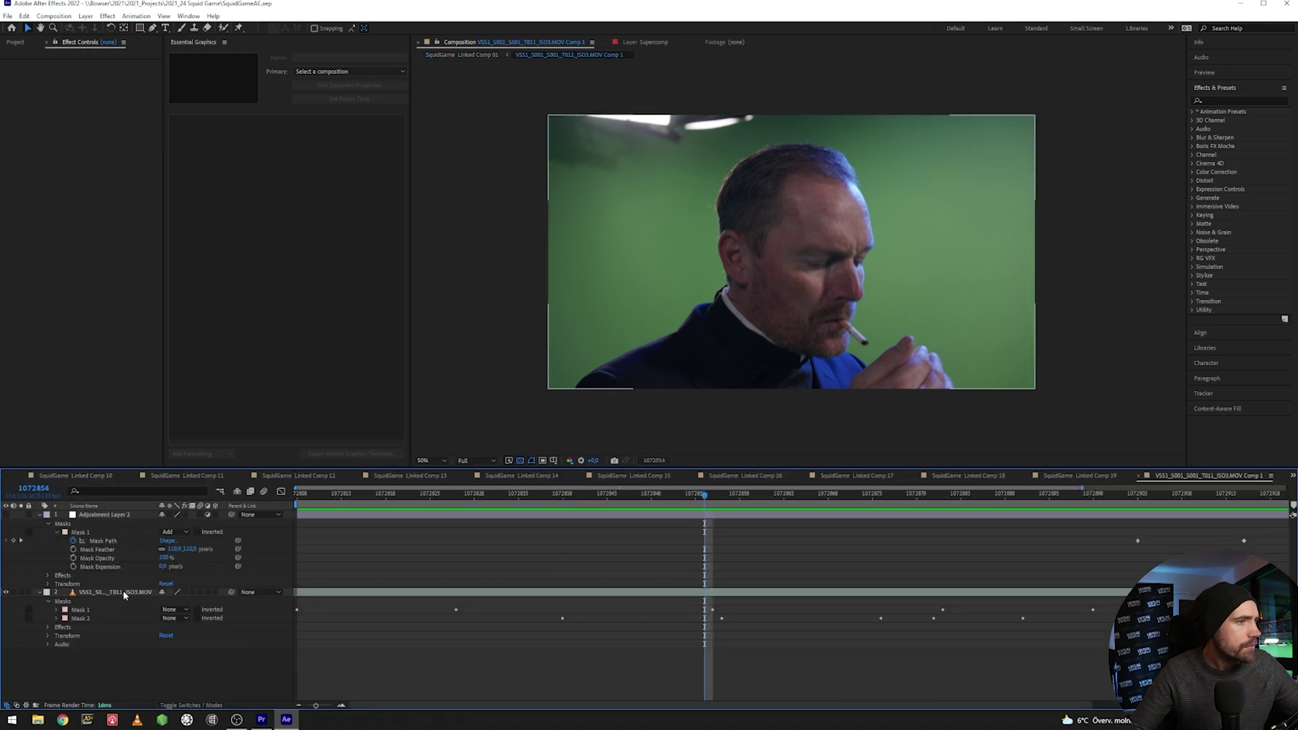
click(123, 592)
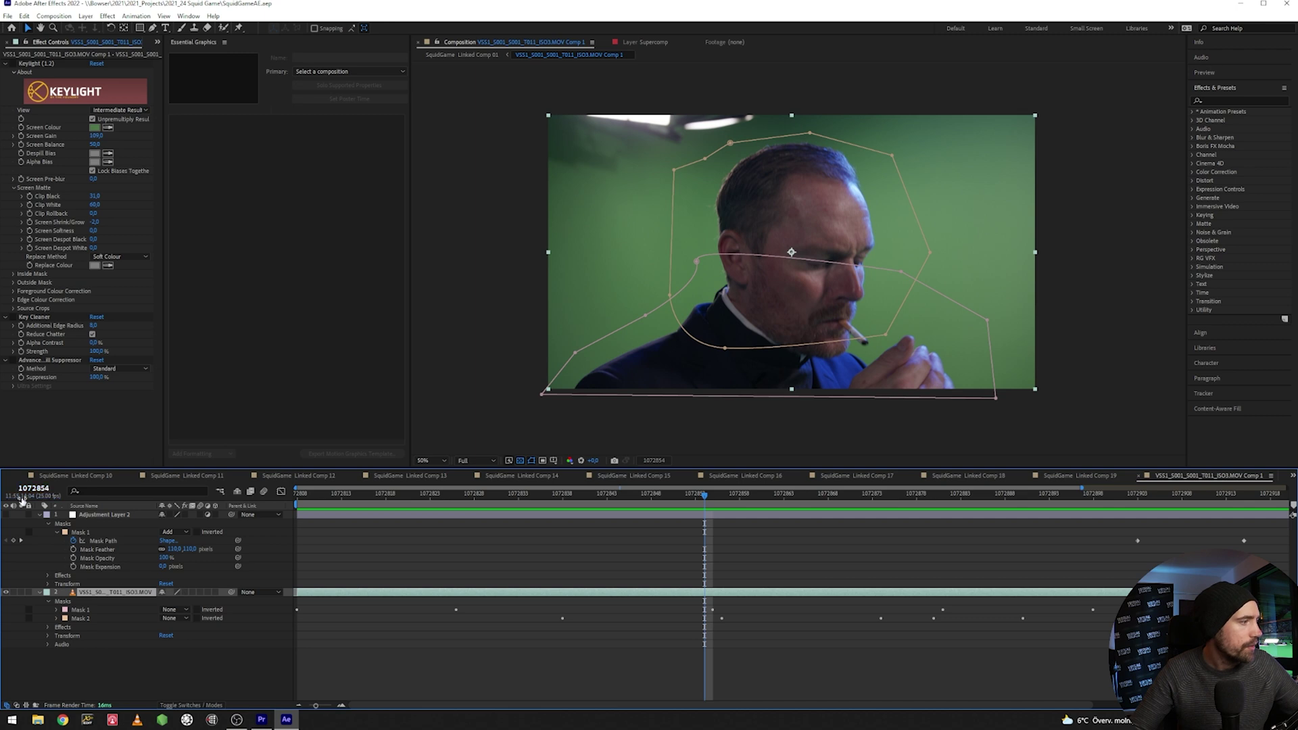
drag(377, 499, 686, 544)
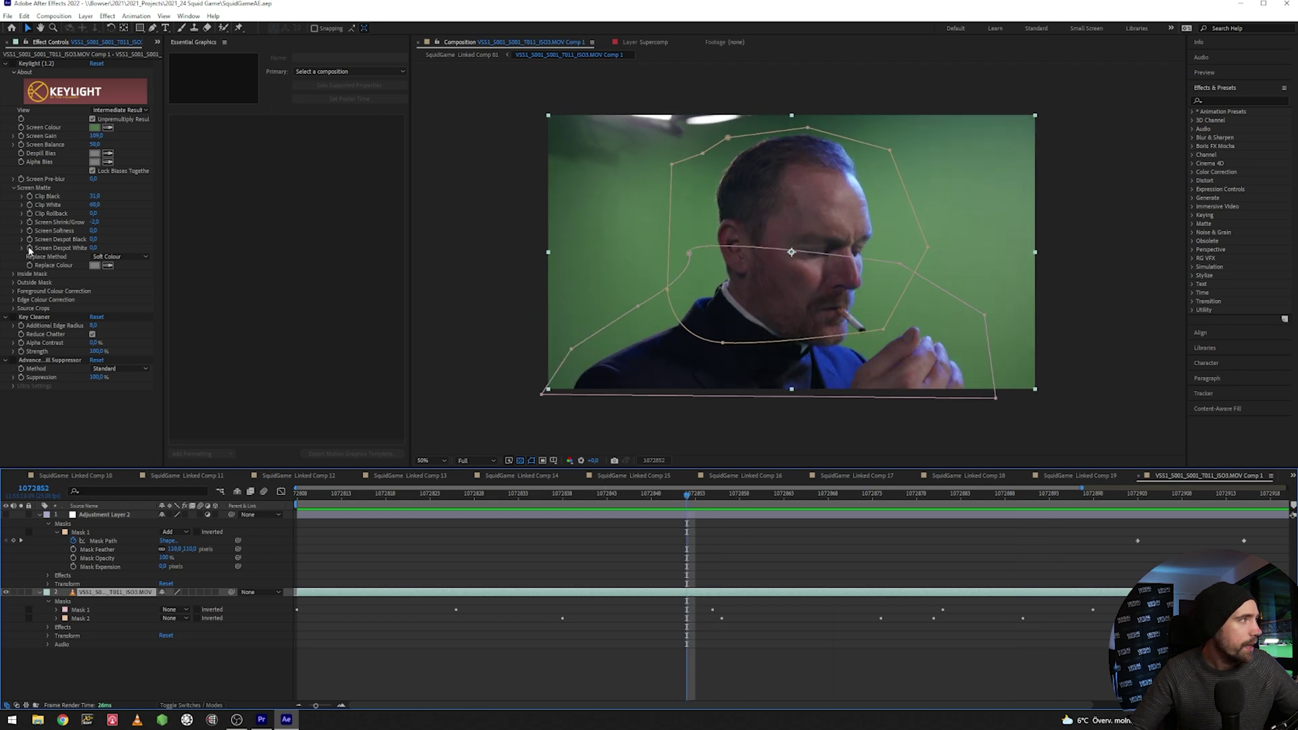
Enable the Keylight effect and the footage layer's effects, then toggle Keylight off and on to compare the key
click(13, 65)
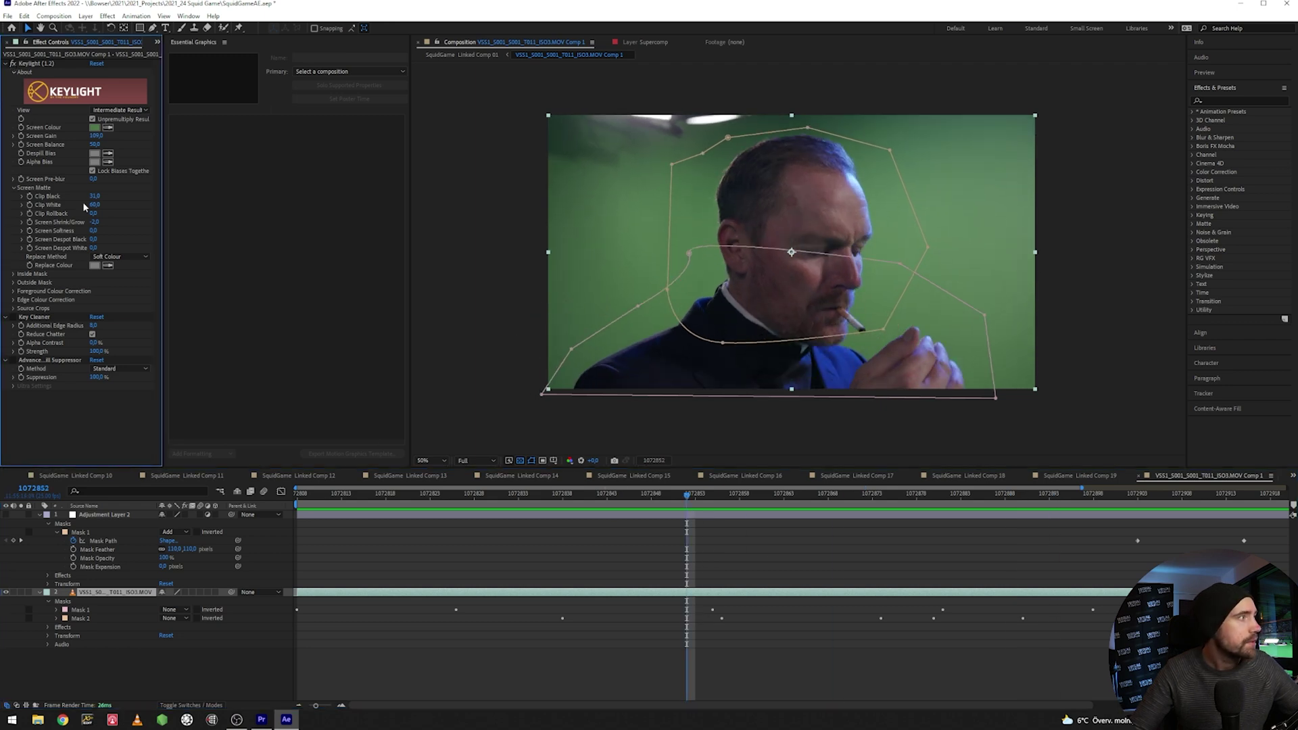
click(184, 591)
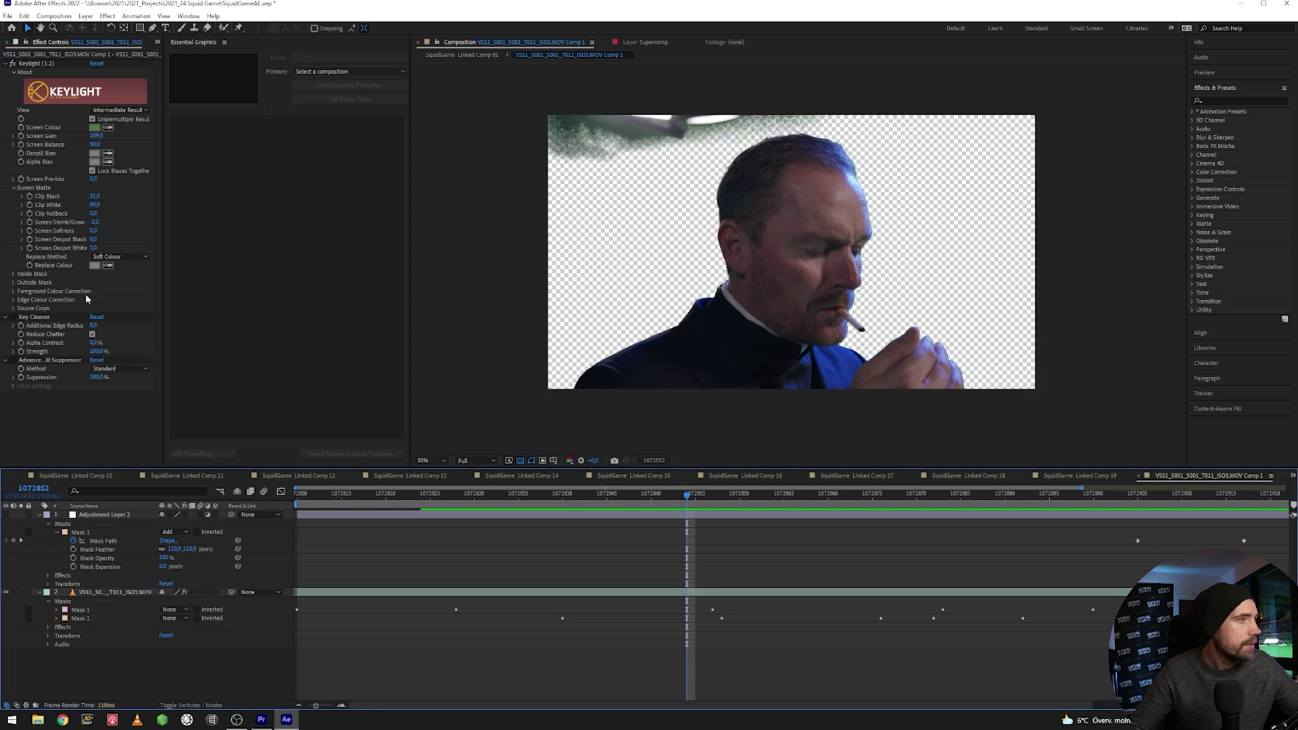
click(12, 63)
click(12, 64)
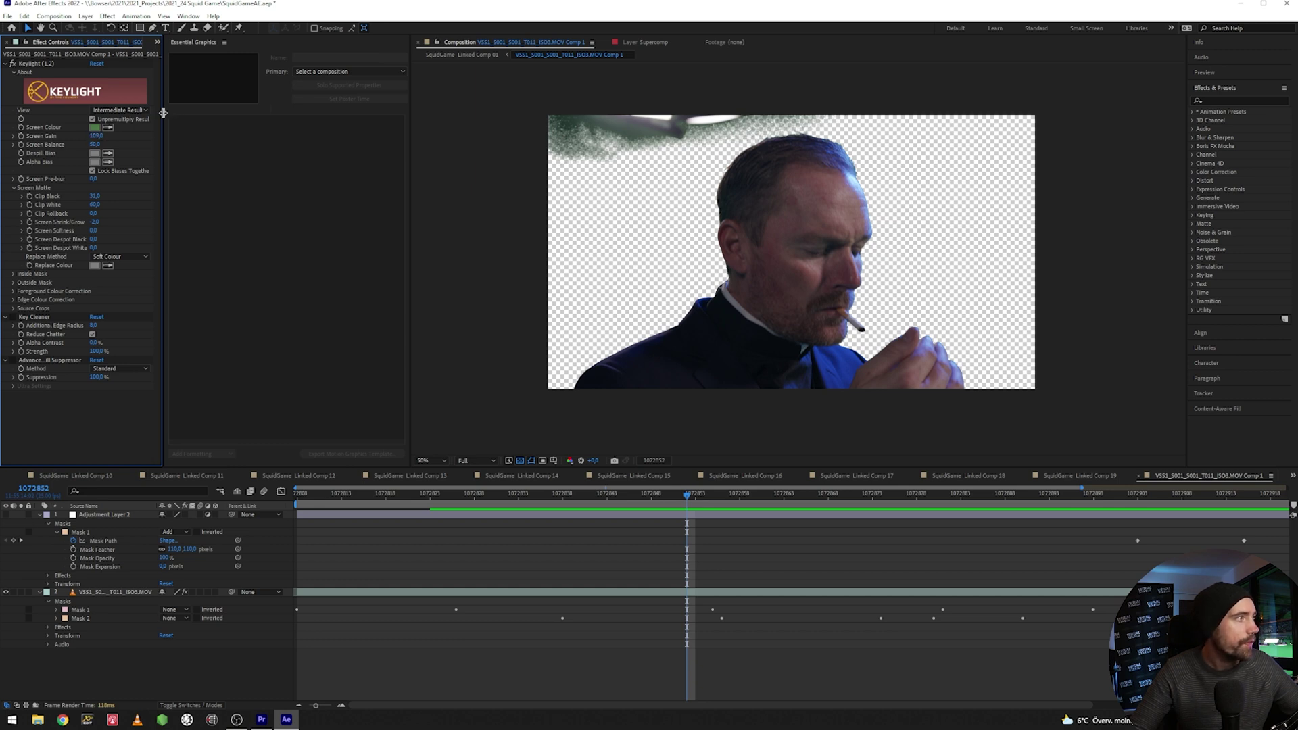
Widen the effect settings area and compare Keylight's Final Result view with its Intermediate Result view
drag(163, 113, 242, 112)
click(215, 110)
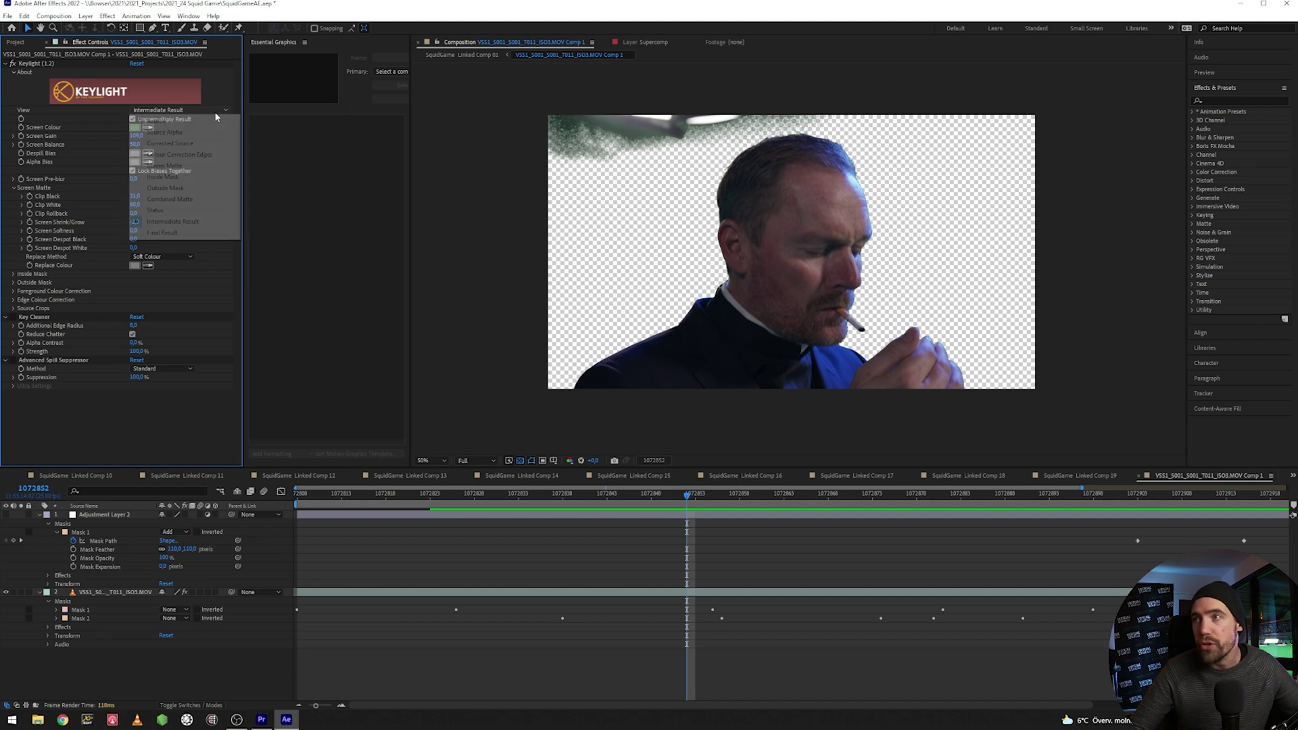
click(194, 233)
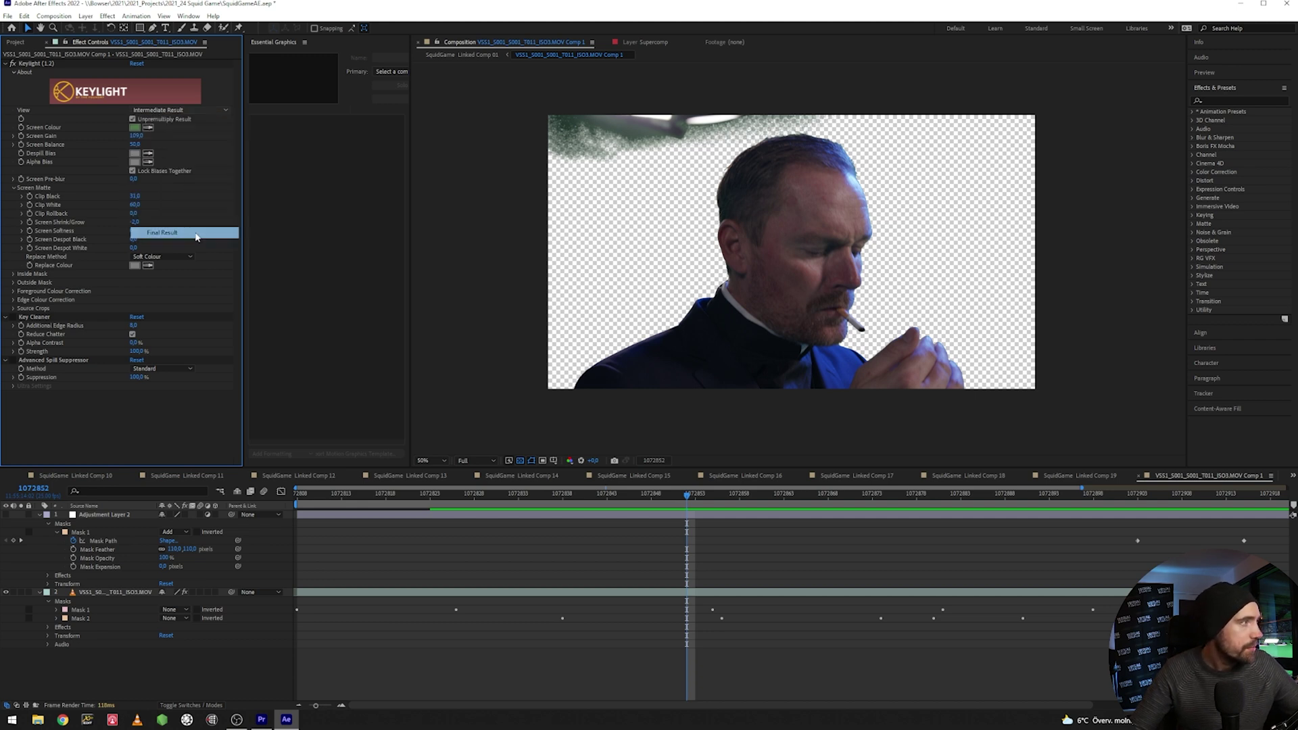
click(217, 111)
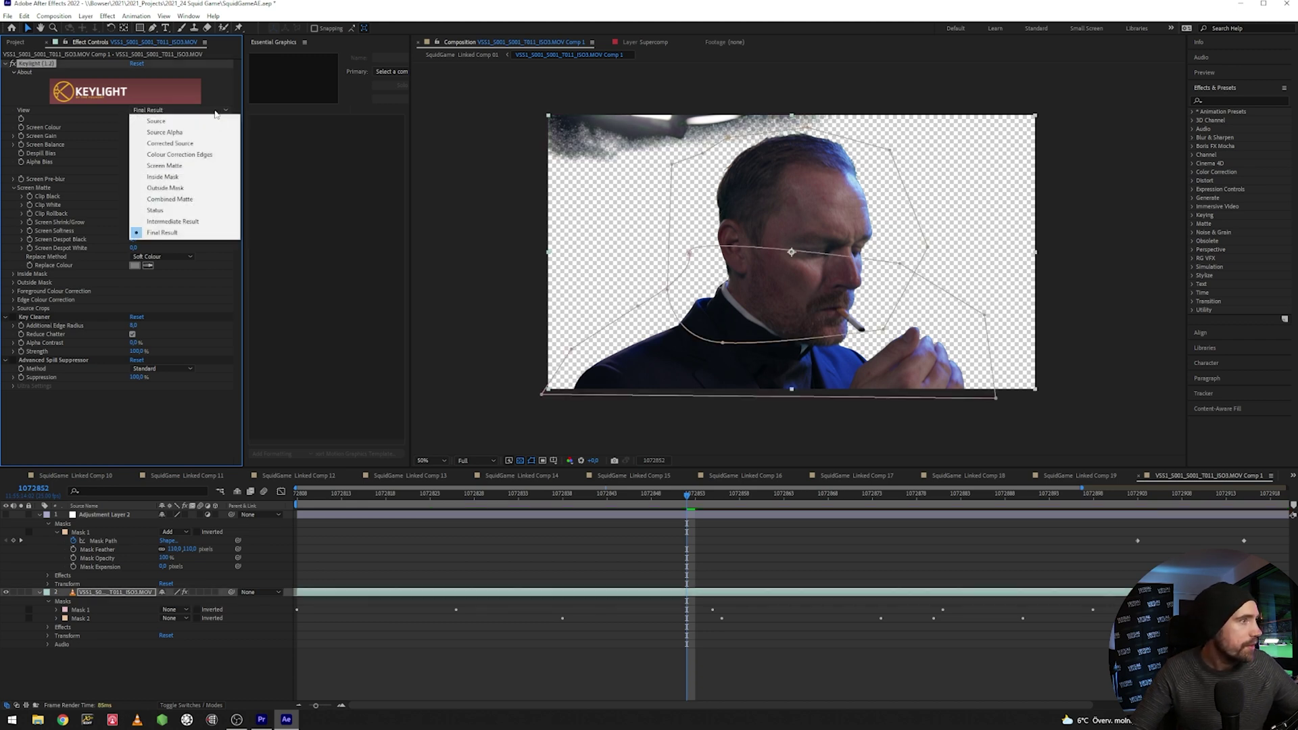
click(198, 222)
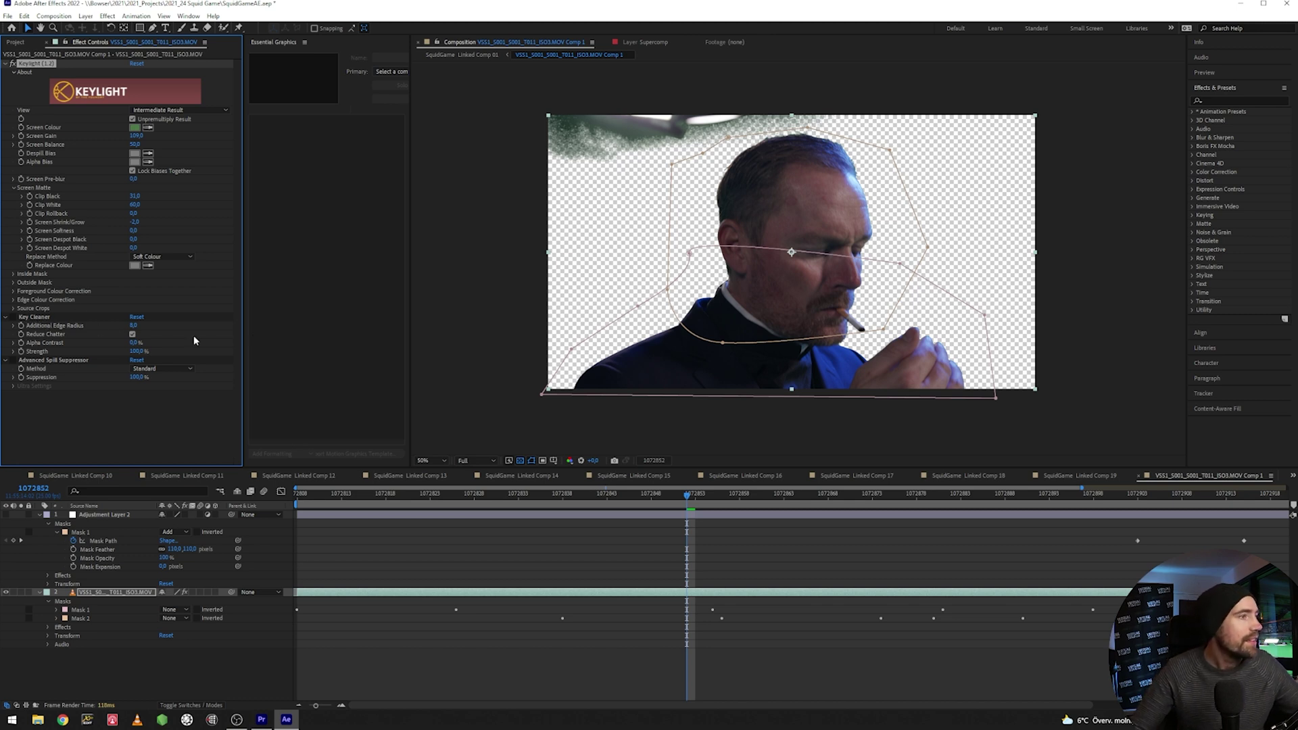
Go to frame 1072867, inspect the key in Keylight's Screen Matte view, and return to Intermediate Result
drag(676, 500, 818, 525)
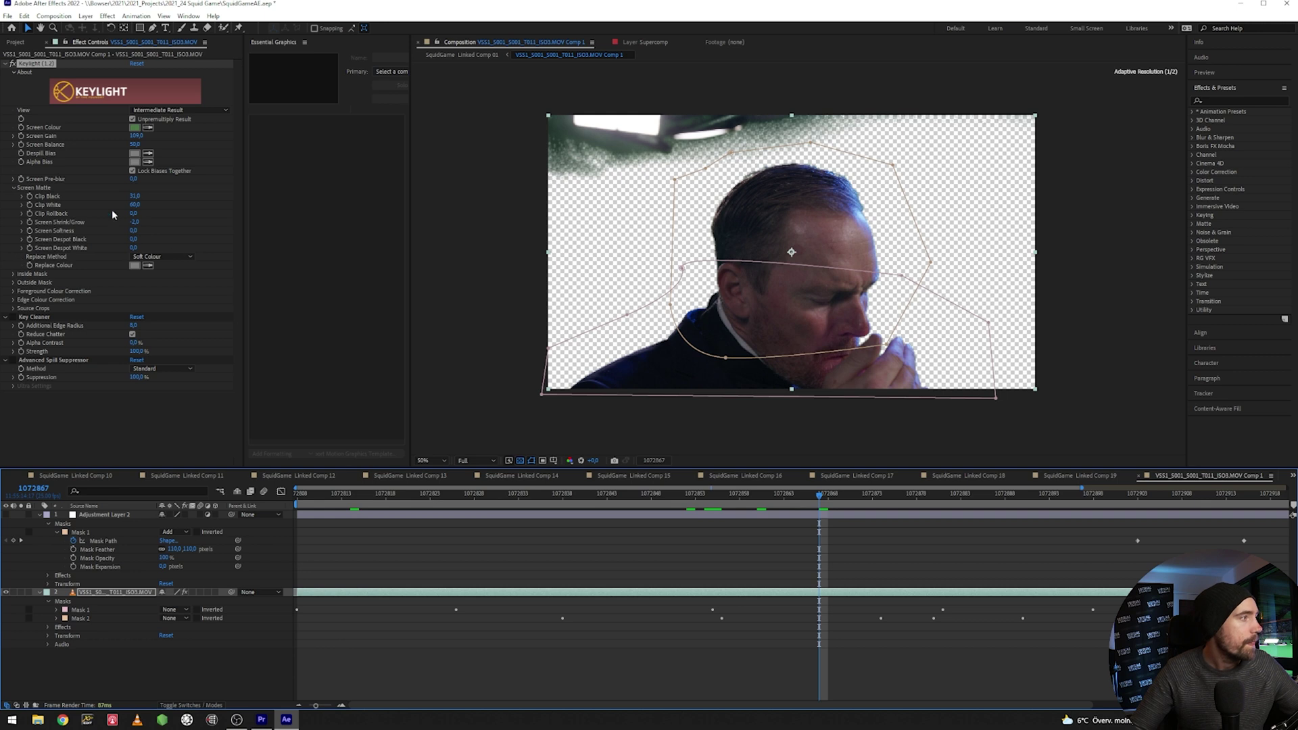
click(154, 110)
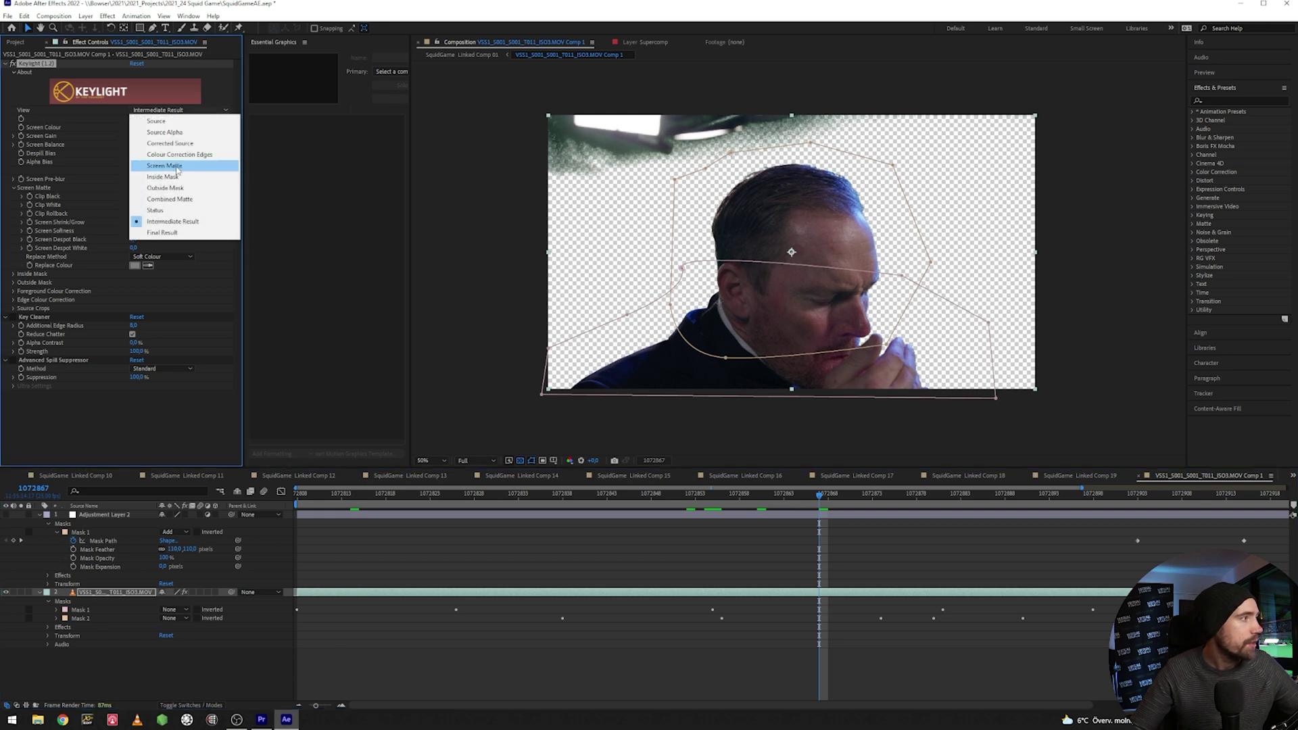
click(179, 173)
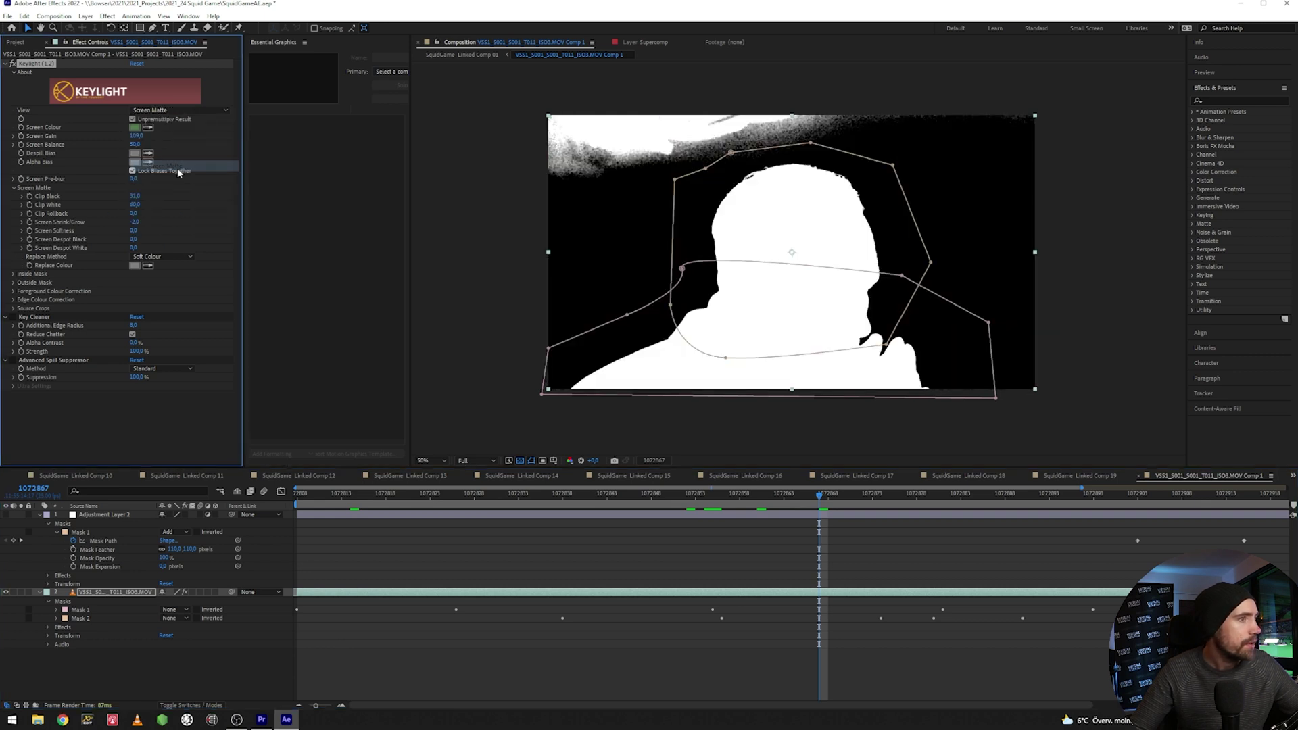
click(193, 111)
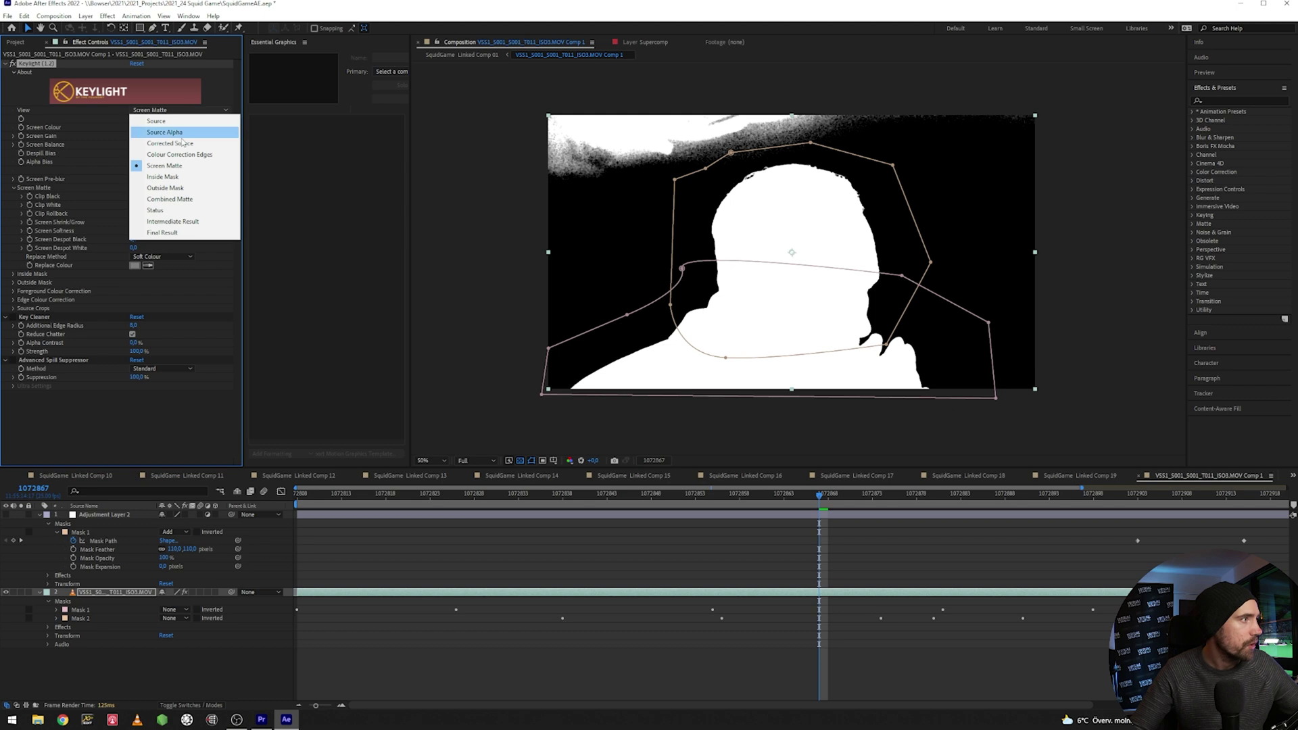
click(175, 221)
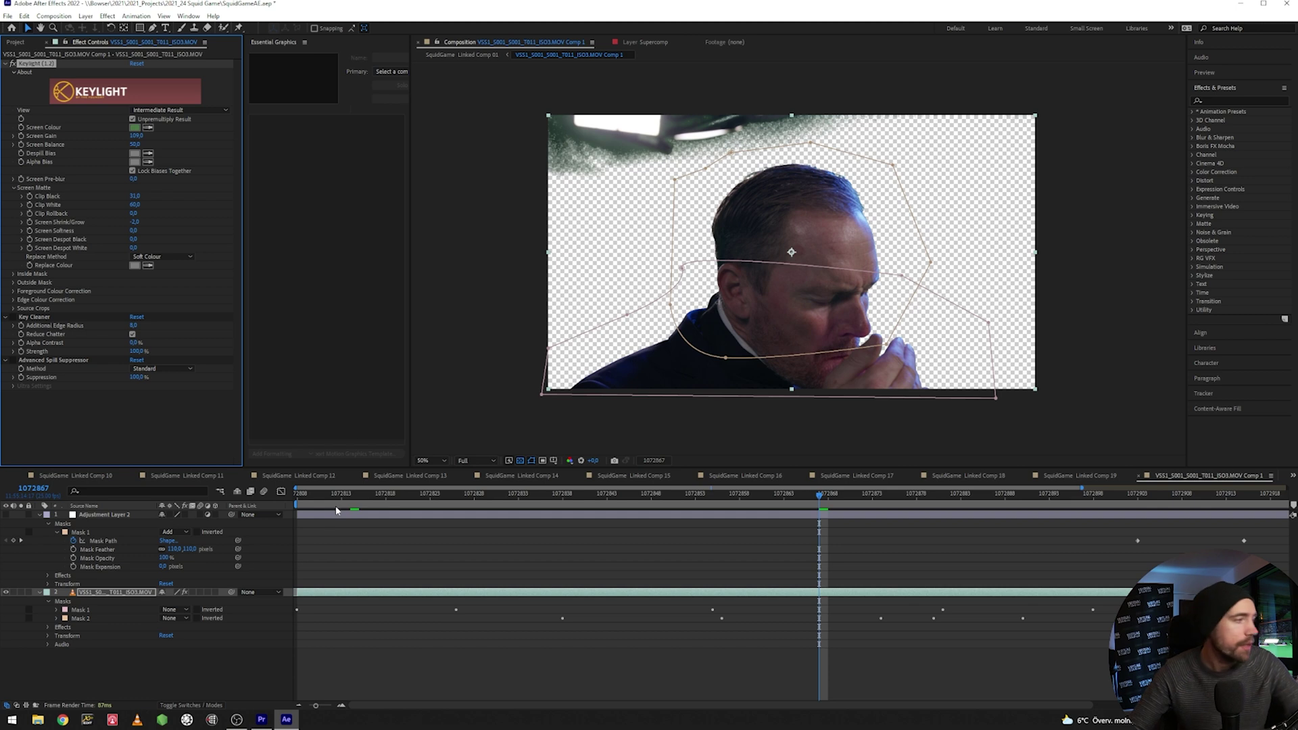
Set Mask 1 and Mask 2 on the ISO3.MOV footage layer to Add, and check the masked key through to frame 1072880
click(179, 609)
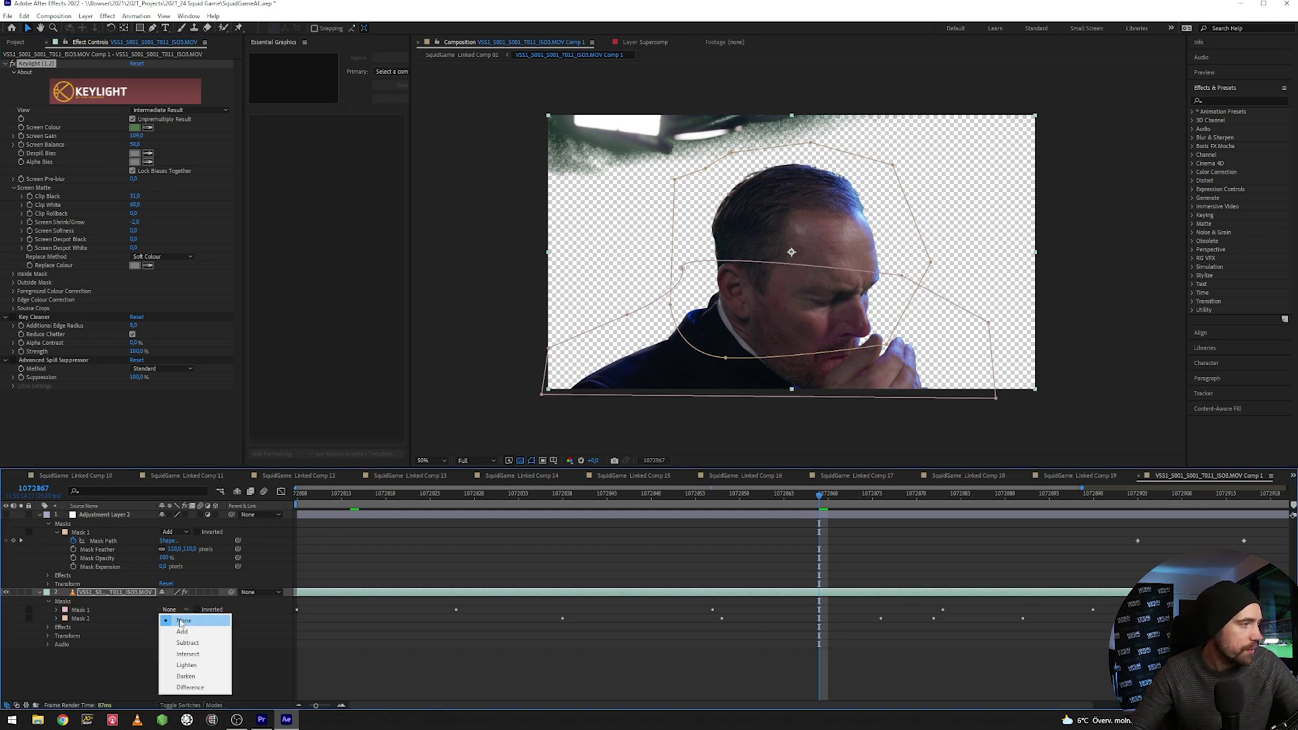
click(183, 629)
click(177, 618)
click(179, 640)
drag(824, 499, 898, 497)
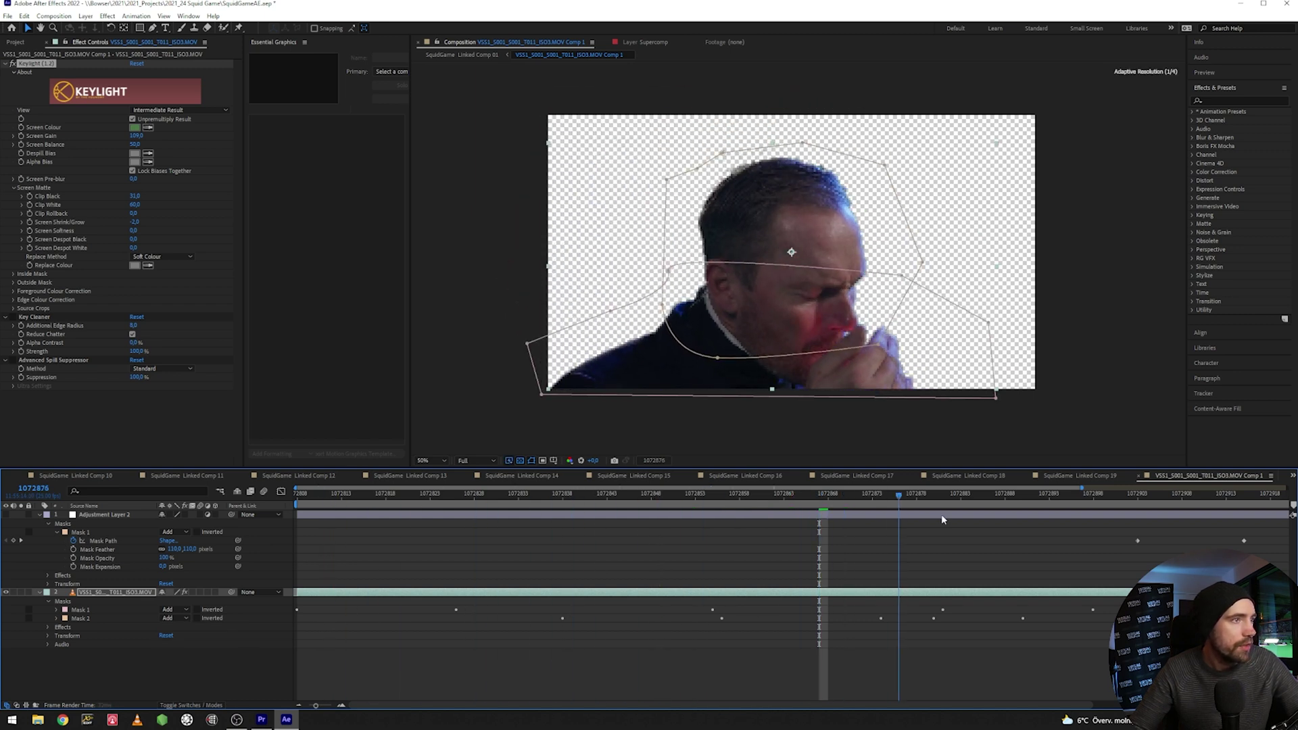
key(space)
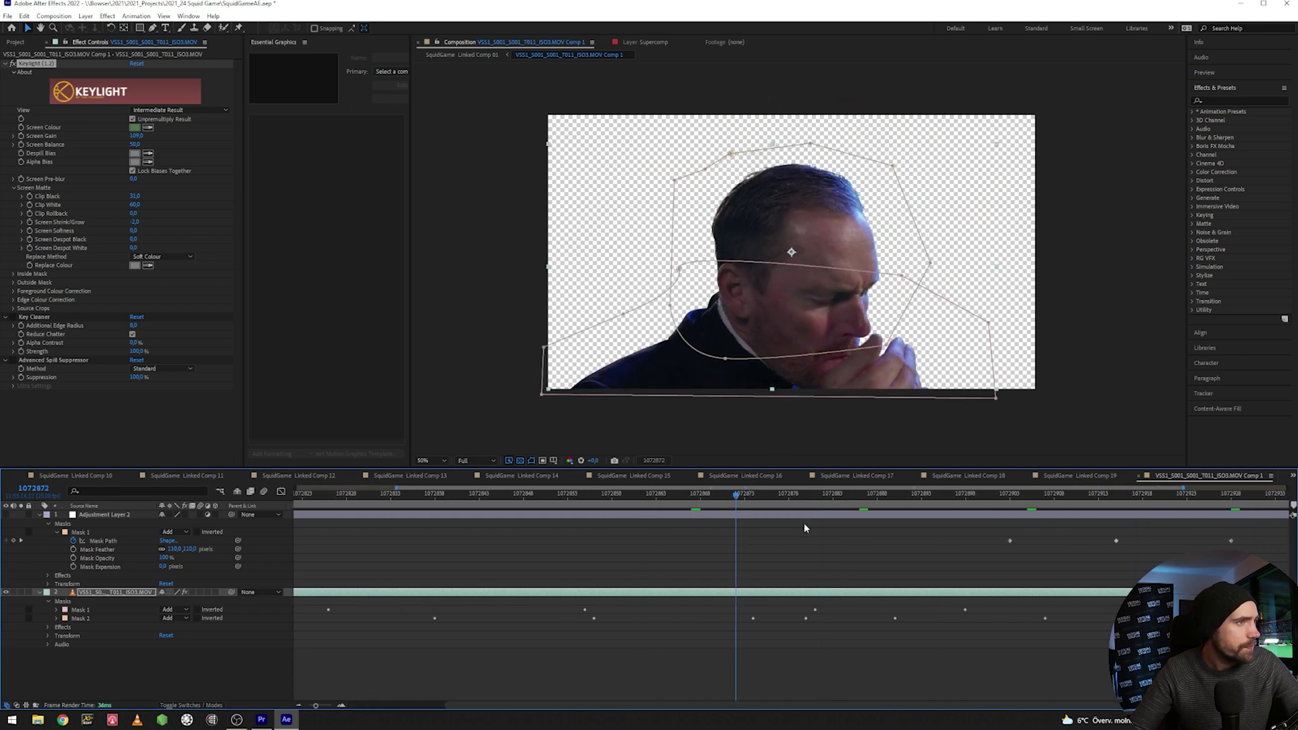
click(804, 527)
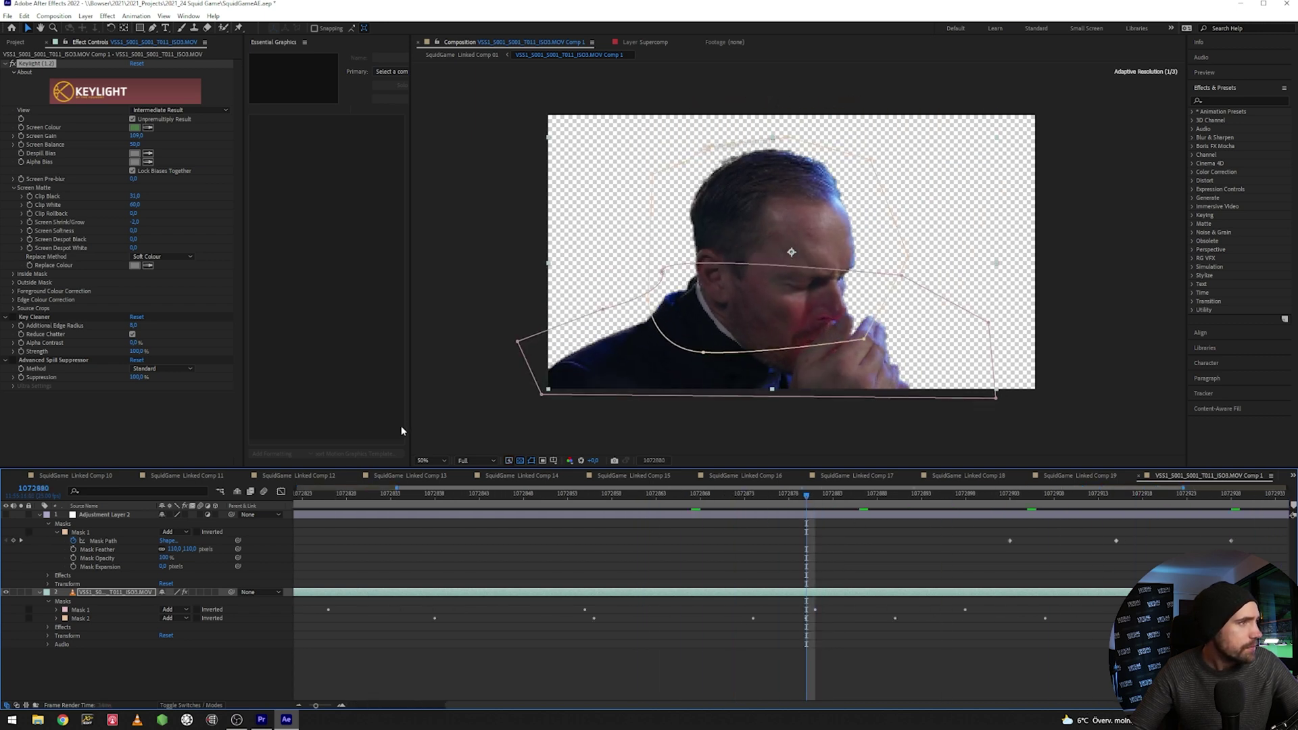
Enable the footage layer's Key Cleaner effect, go to frame 1072846, and enable Advanced Spill Suppressor
click(13, 321)
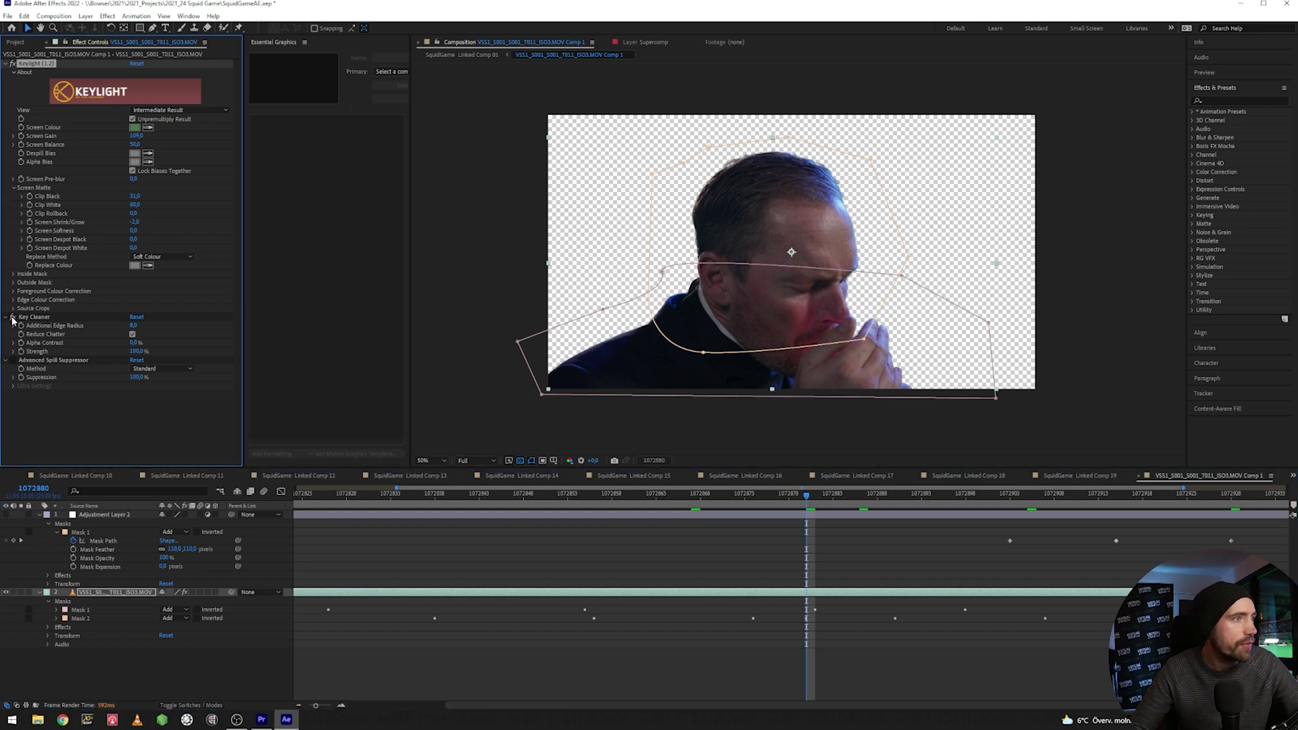
click(731, 497)
drag(730, 500, 507, 508)
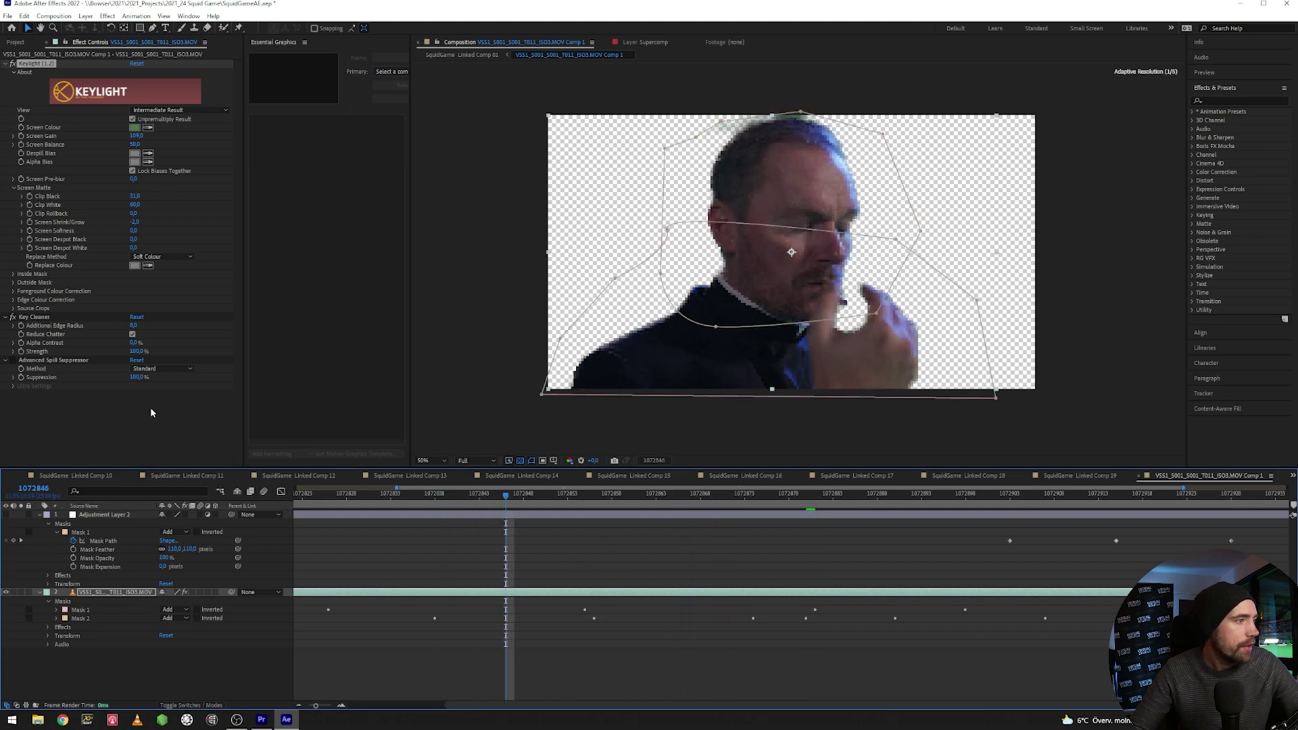
click(8, 356)
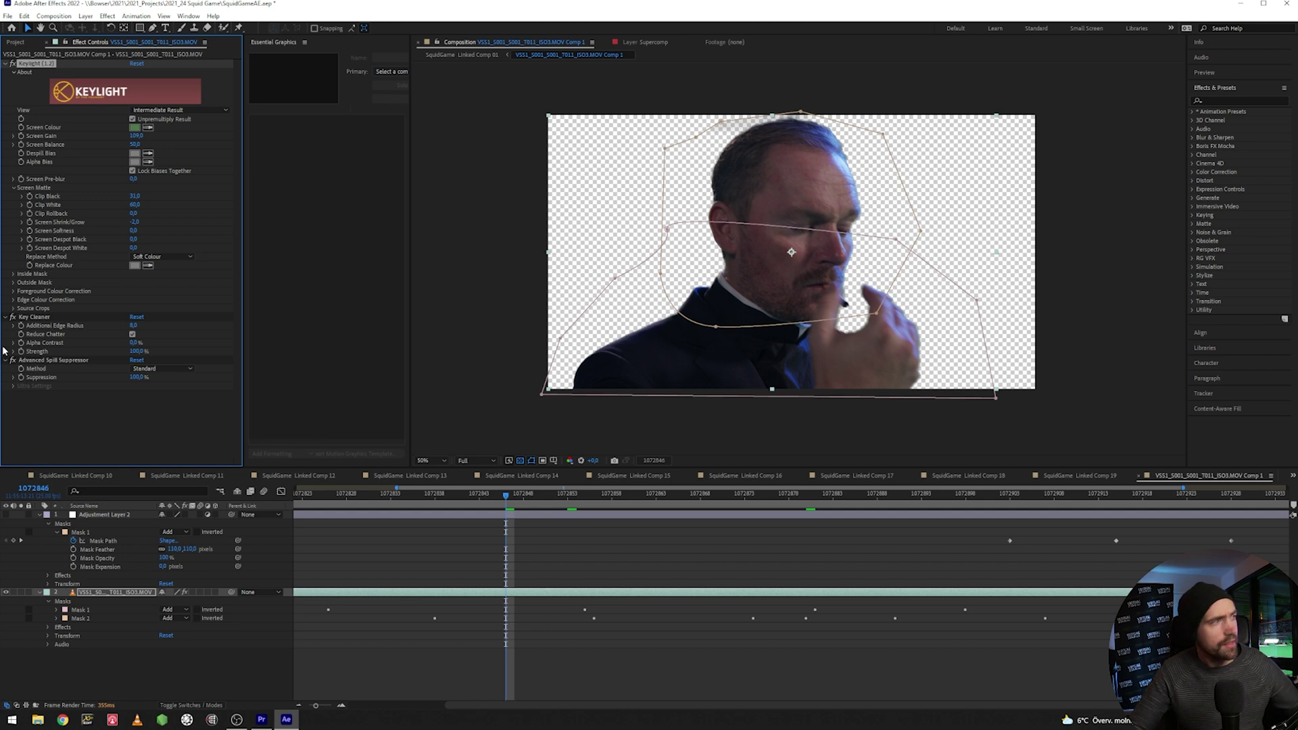
Make Adjustment Layer 2 visible at frame 1072919 and review its Curves-brightened smoke mask, ending on the mask keyframe at 1072915
drag(614, 507, 1156, 499)
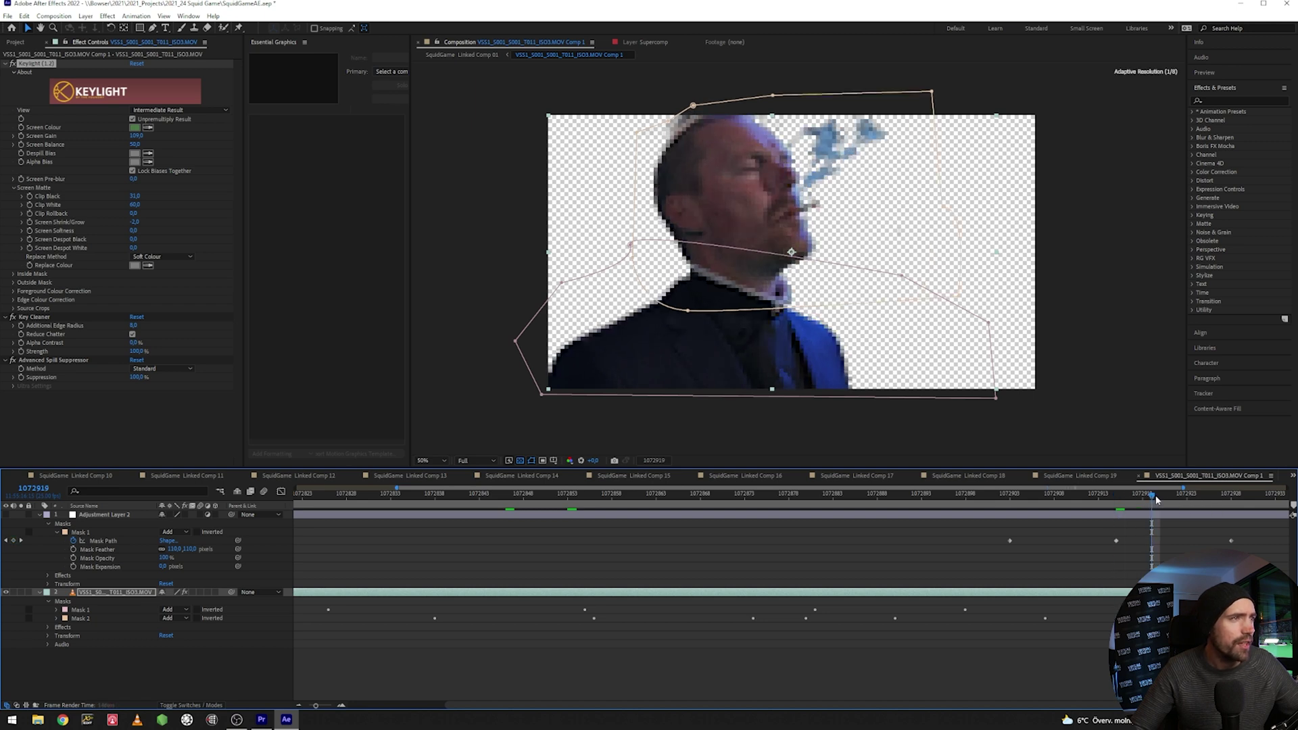
click(105, 515)
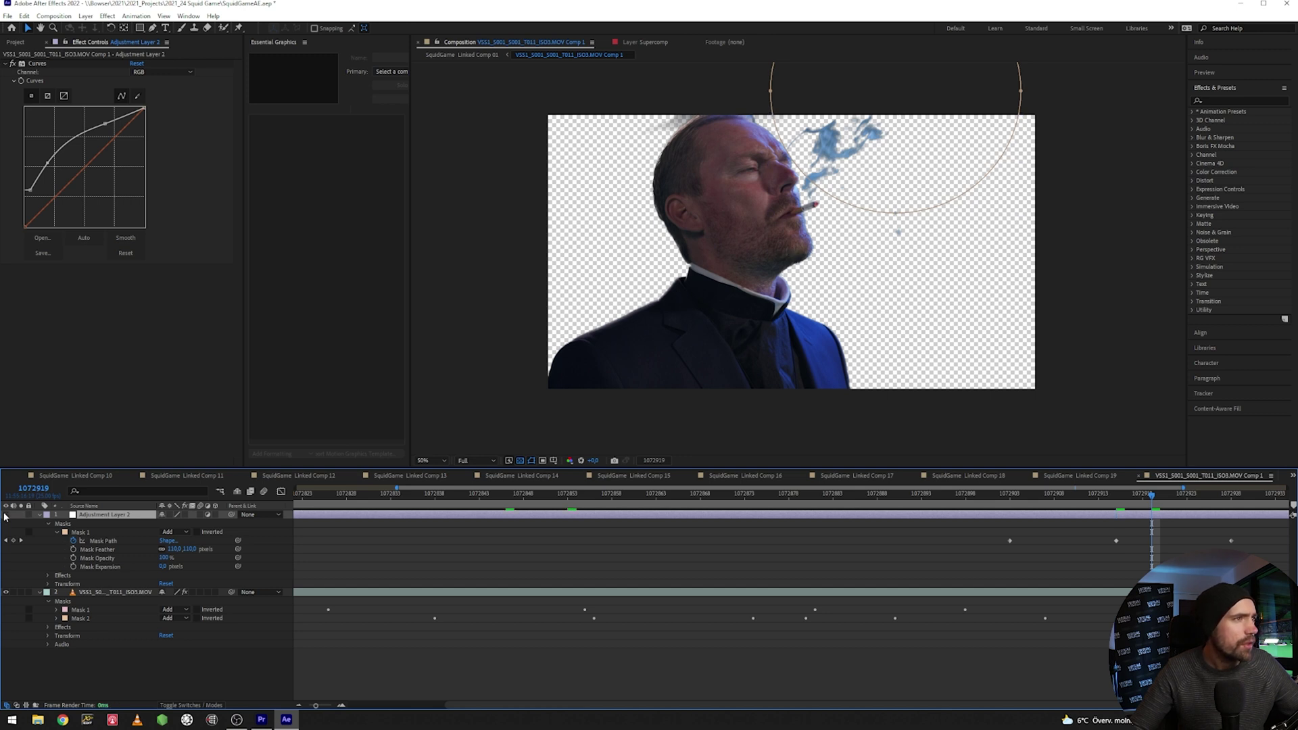
drag(1152, 494, 1226, 498)
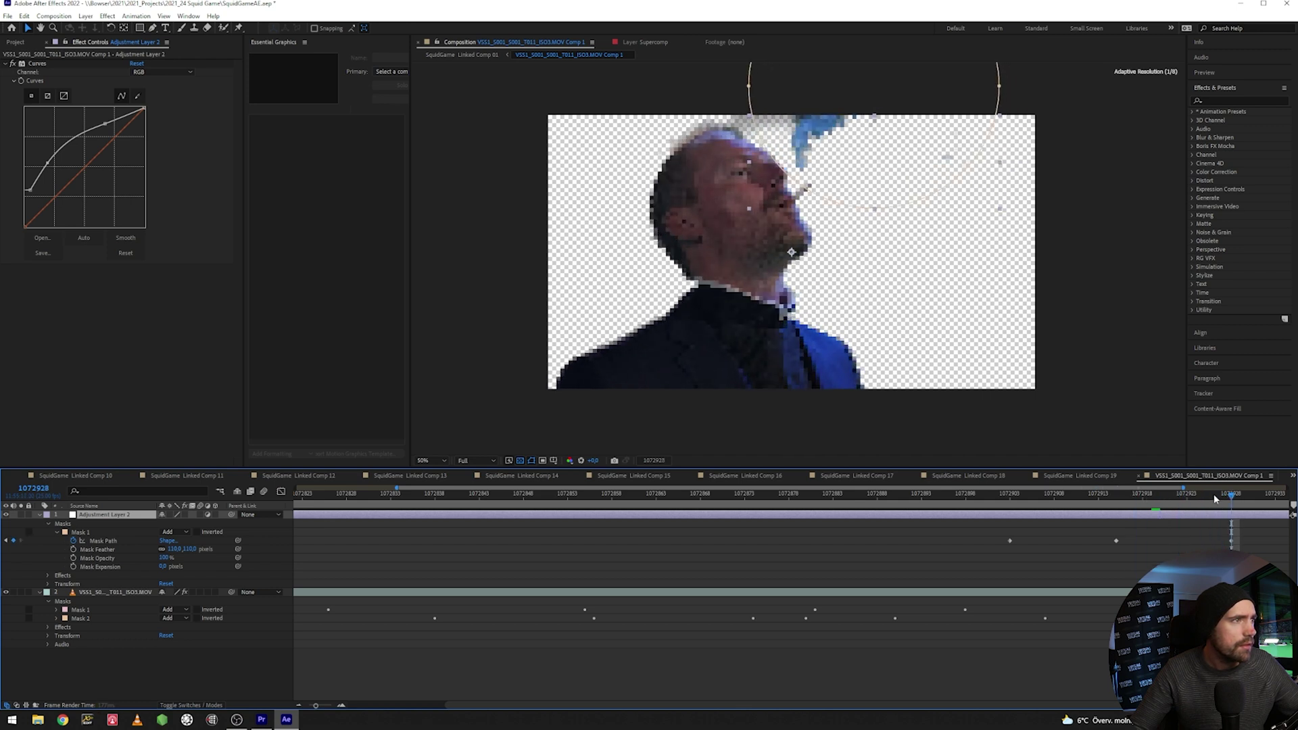
key(j)
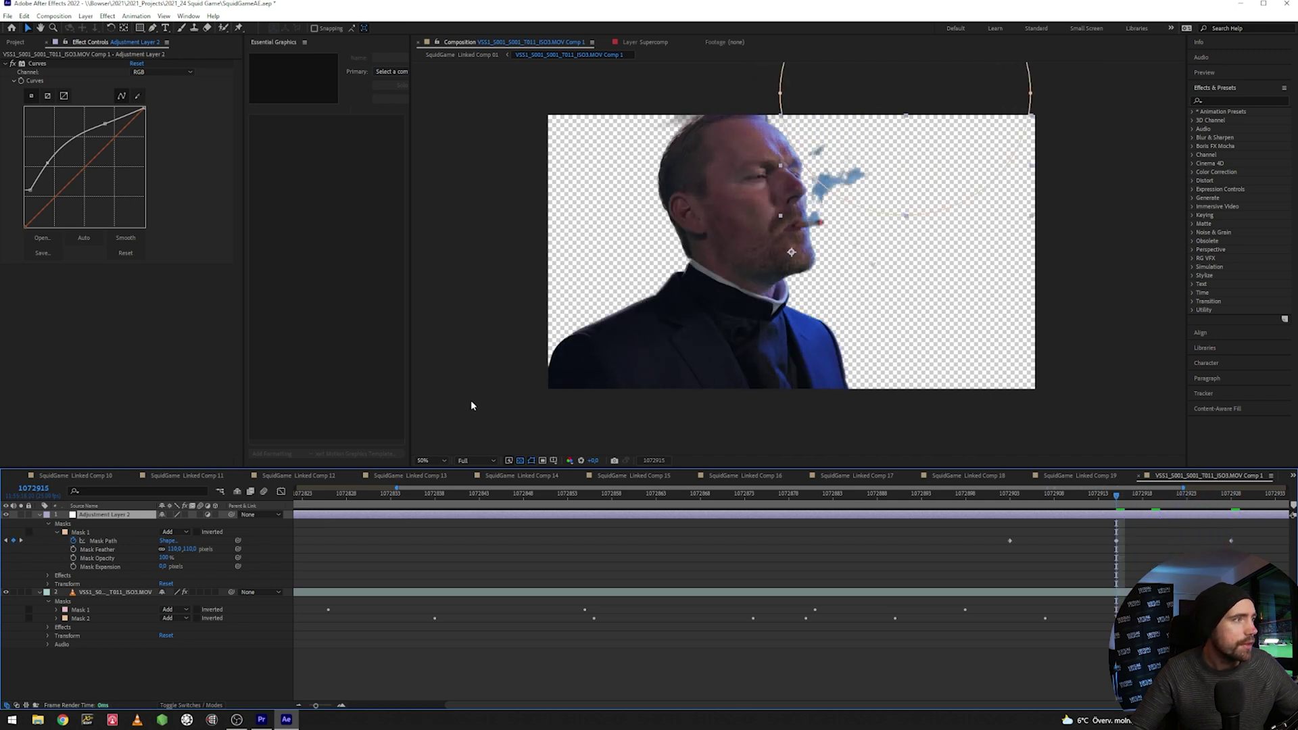
Return to SquidGame Linked Comp 01 and go to its first frame
click(482, 55)
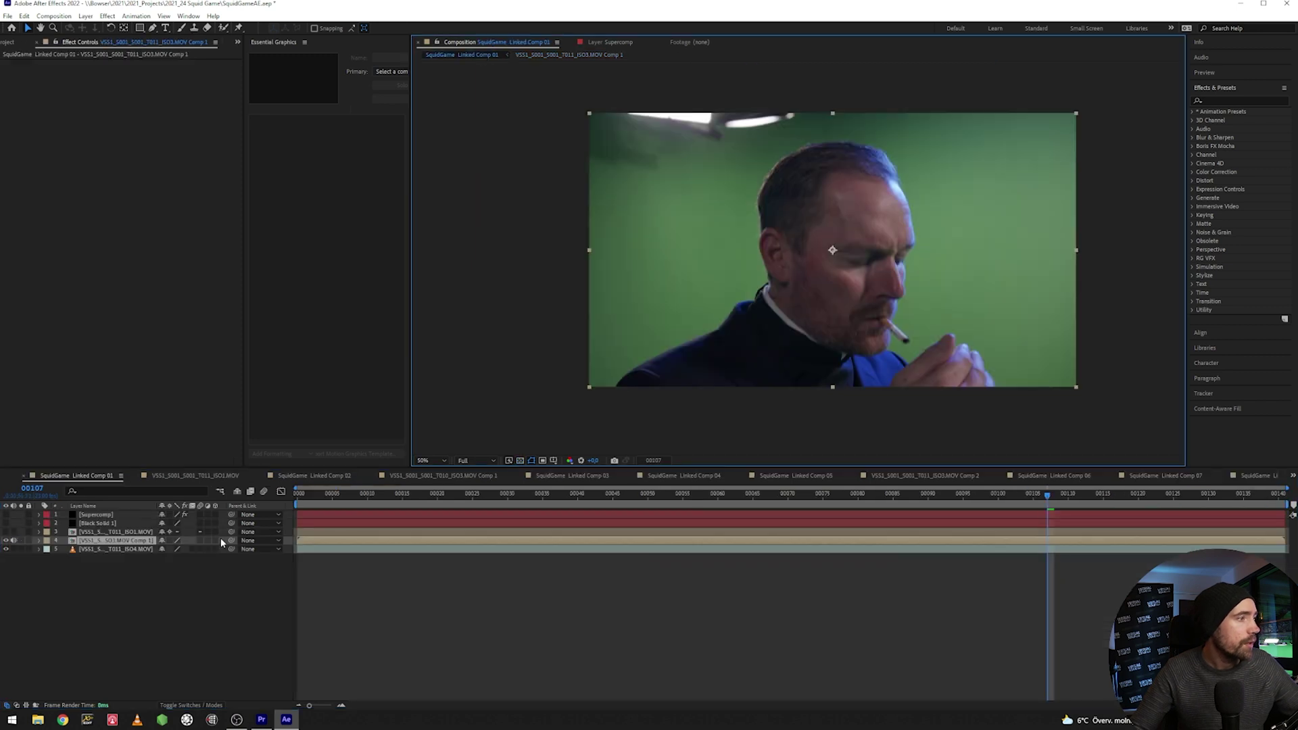
click(255, 503)
key(Home)
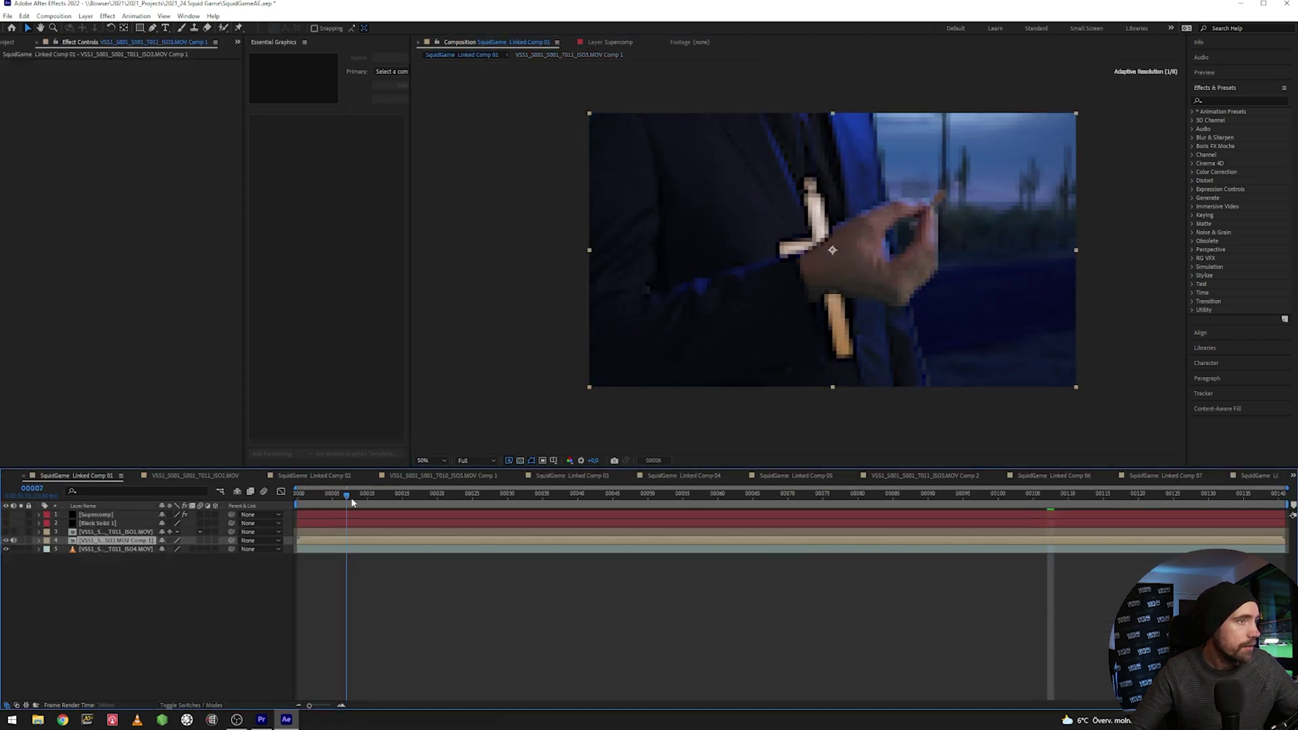
Open the ISO4.MOV background layer in its own viewer, fit it to the view, and scrub through its desert footage
double_click(98, 549)
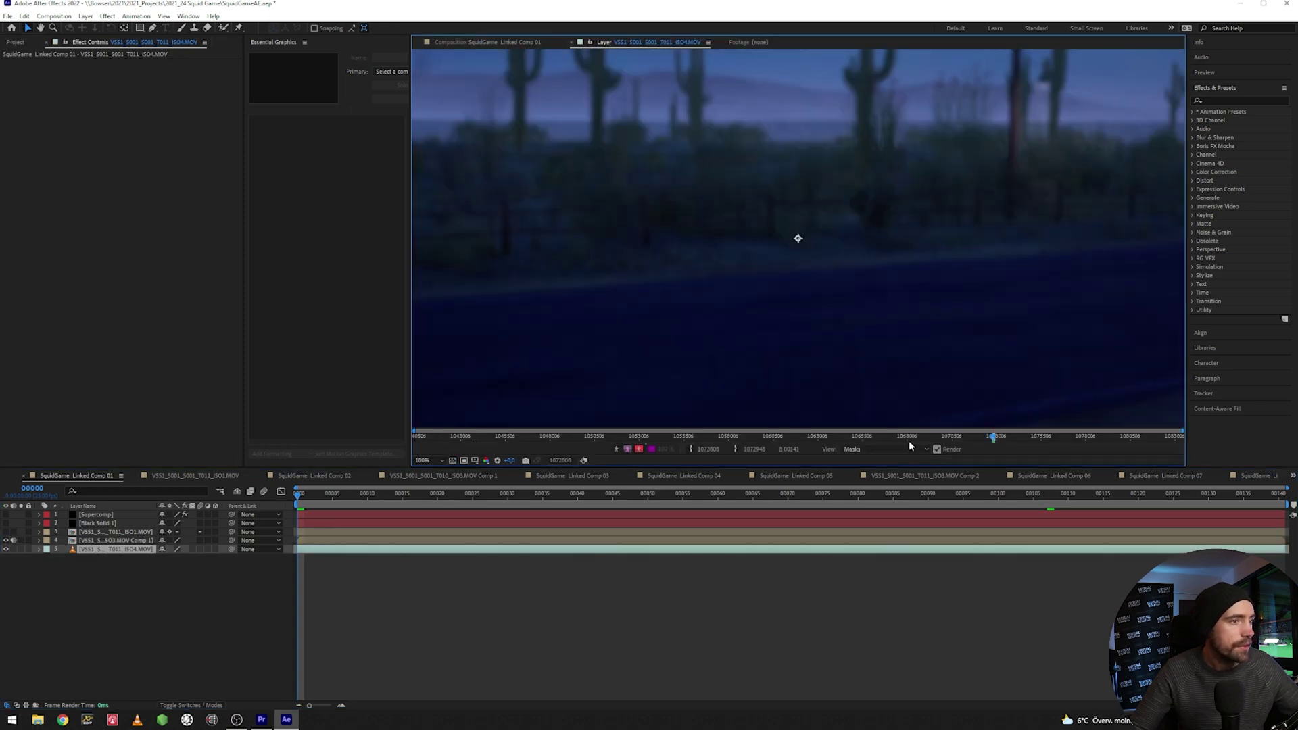
click(427, 460)
click(438, 606)
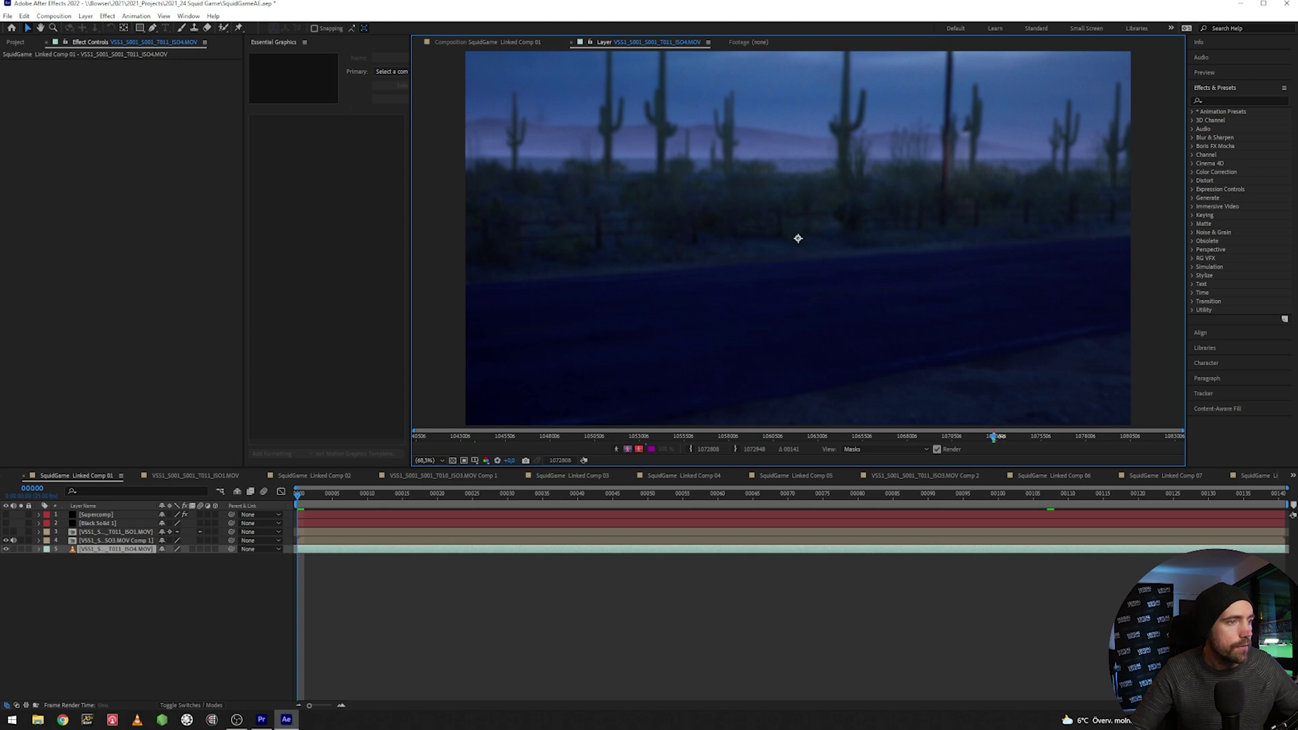
drag(996, 439, 1021, 448)
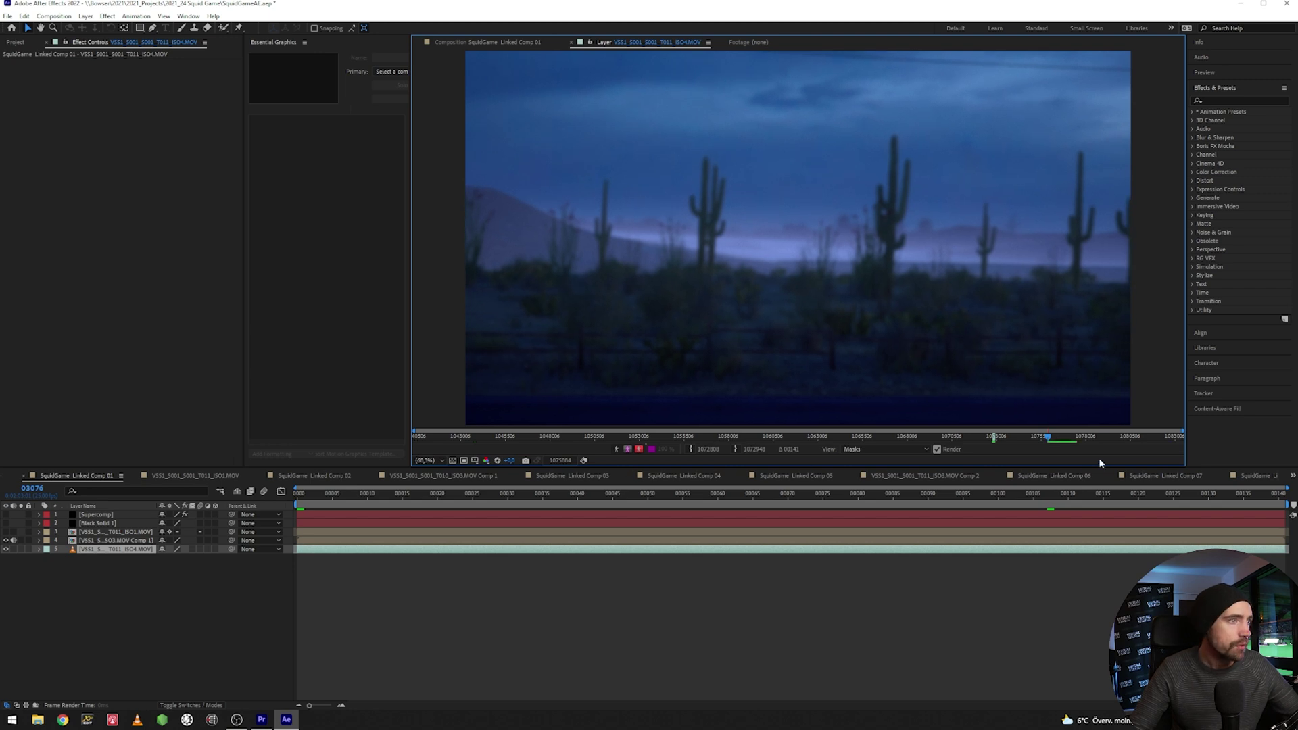
Return to the Linked Comp 01 composition view, go to frame 00006, and play the composite
click(513, 42)
click(339, 494)
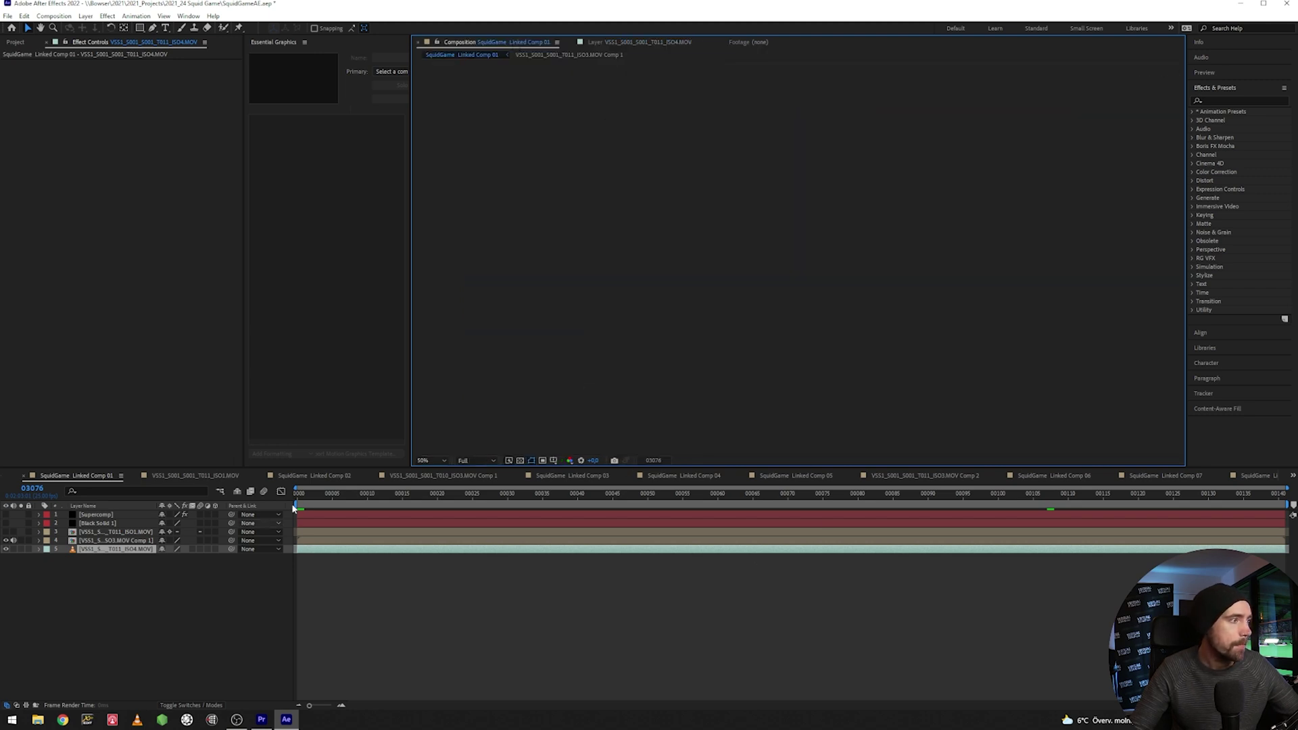
mouse_move(343, 500)
mouse_down()
mouse_move(690, 507)
mouse_move(341, 505)
mouse_up()
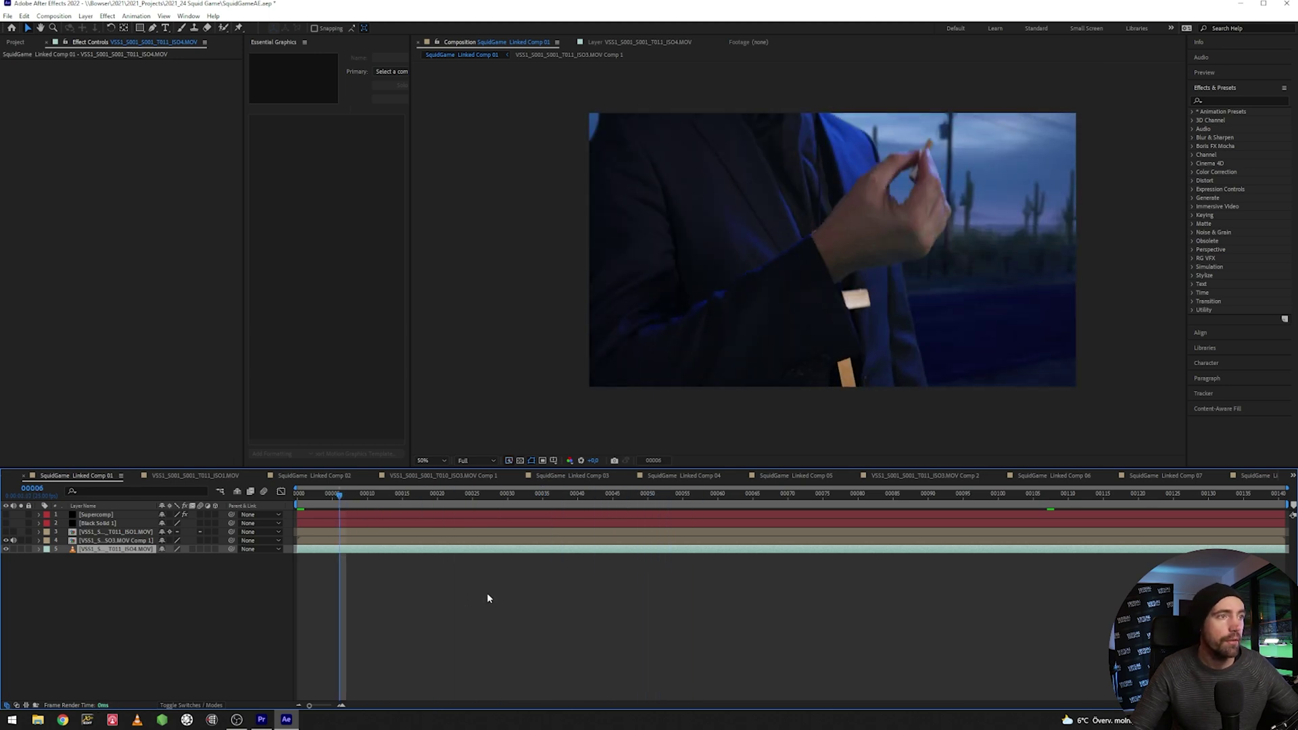
key(space)
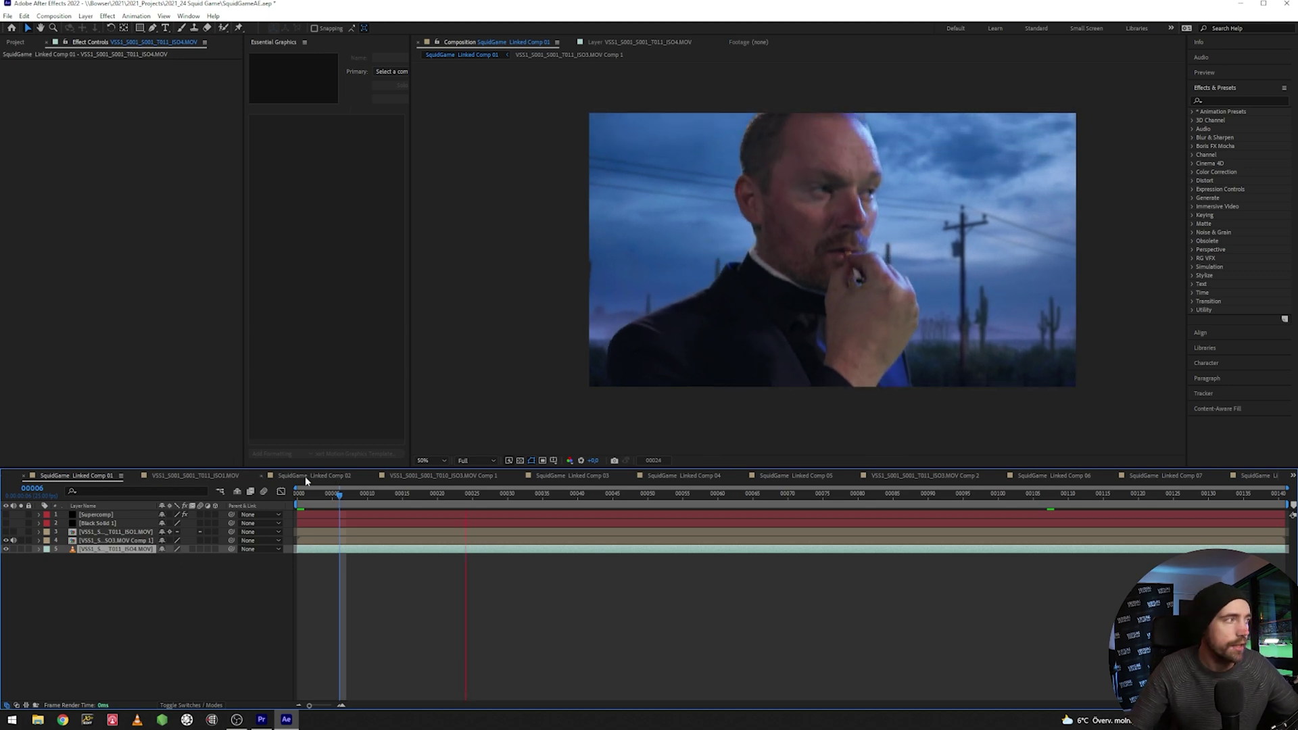
Select the Supercomp layer, make it visible, and view the composite at frame 00036
click(121, 541)
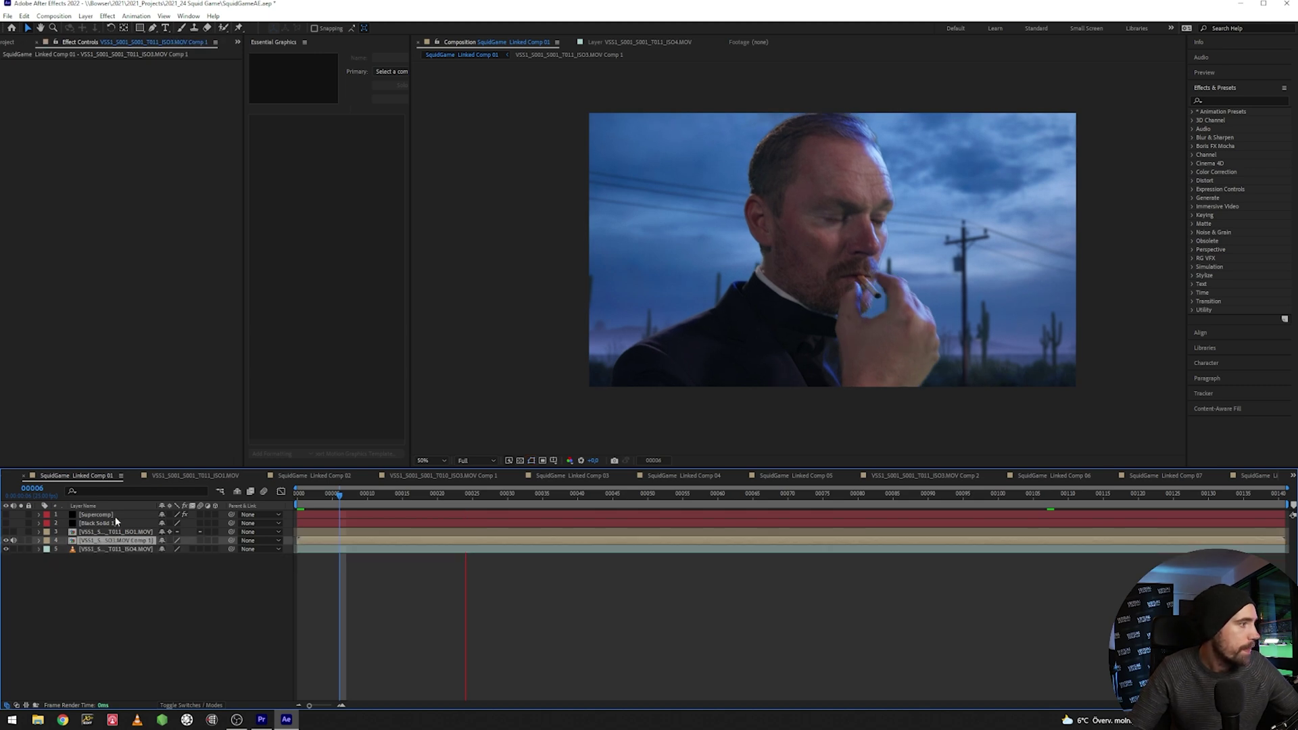
click(37, 514)
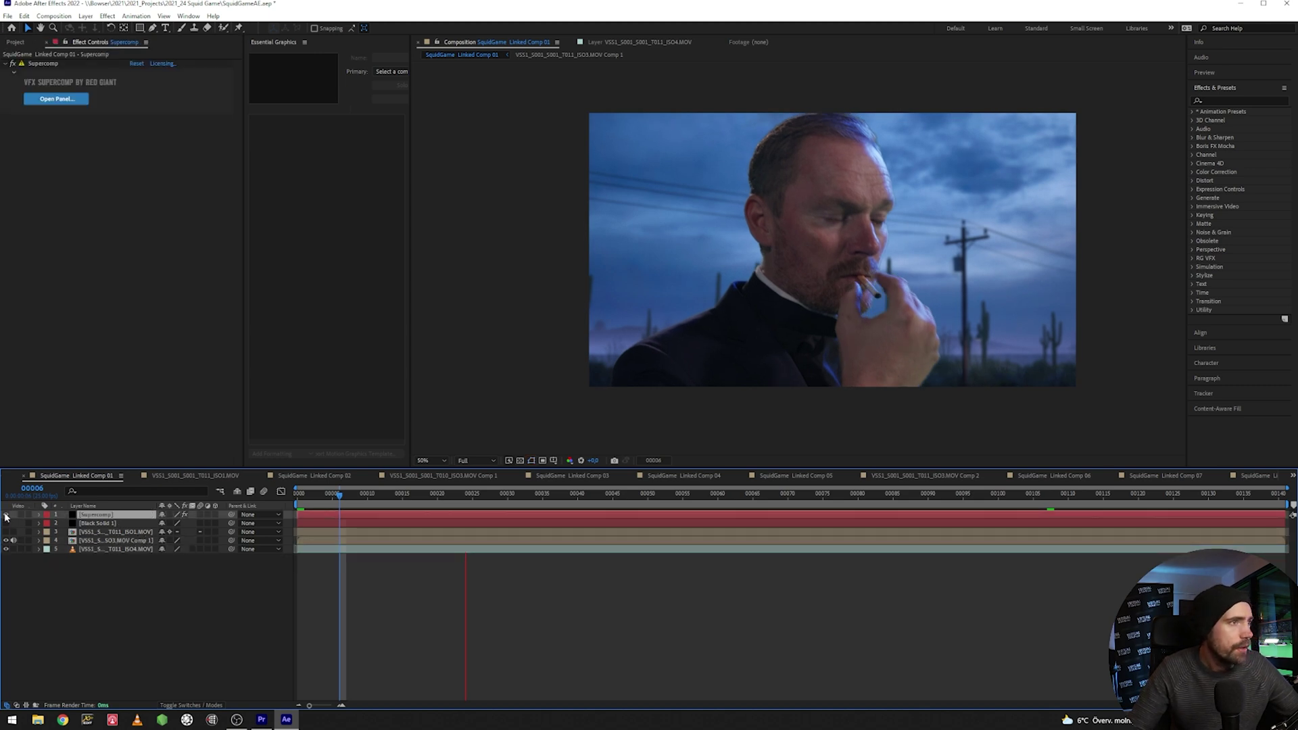
key(space)
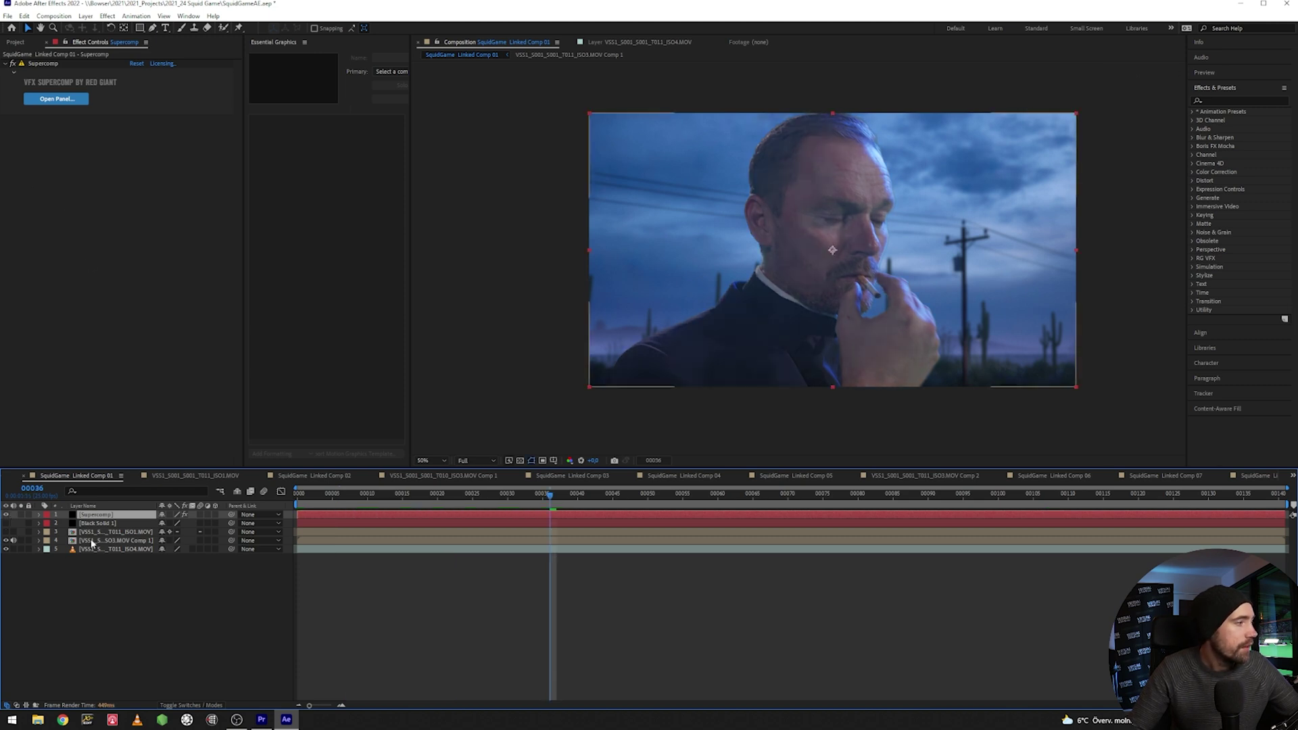
Open the VFX Supercomp panel, enlarge it, and place it so that more of the composition view stays uncovered
click(57, 99)
drag(373, 264, 494, 114)
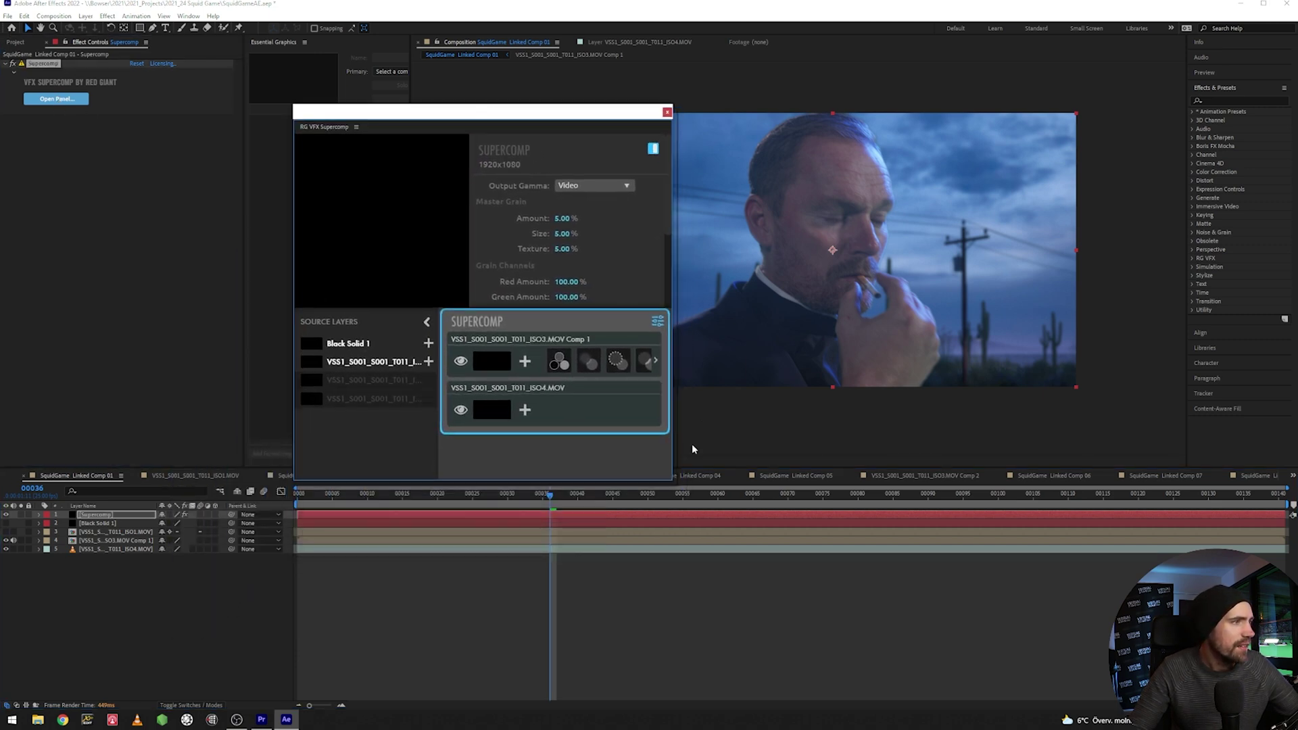
drag(673, 479, 821, 546)
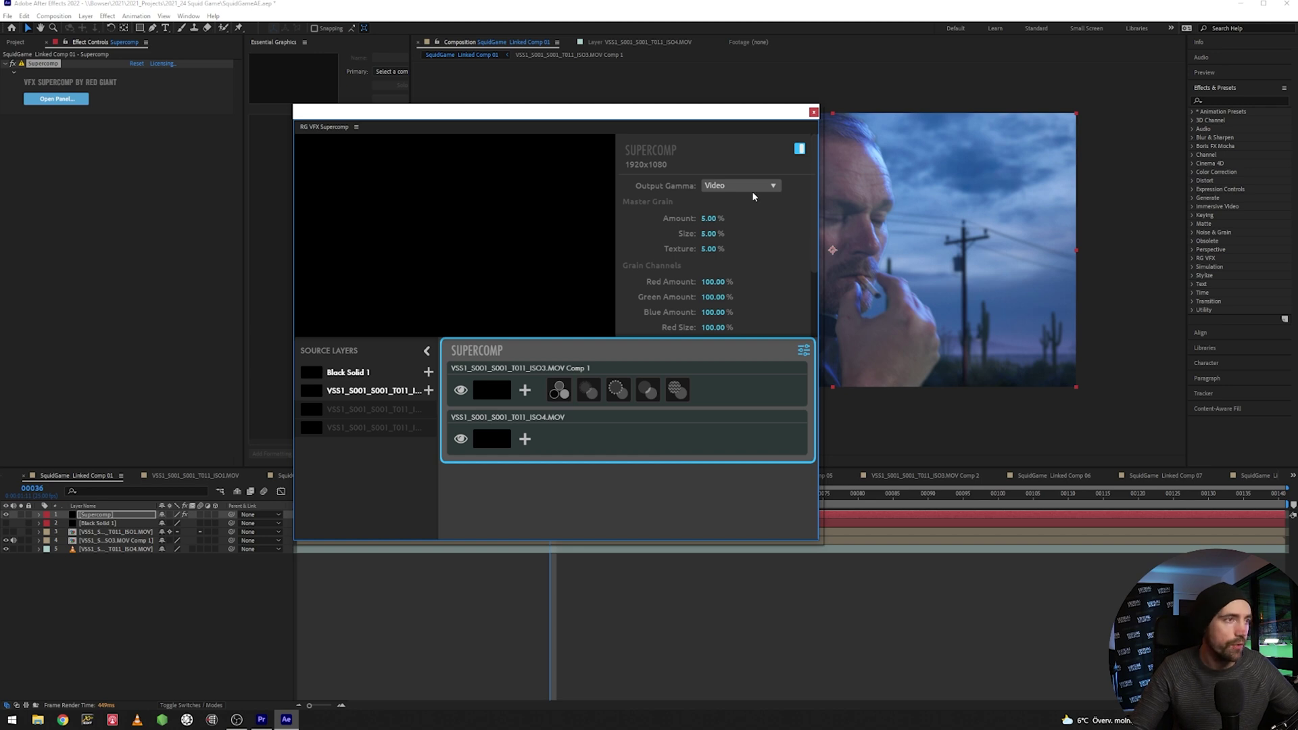
drag(780, 116, 607, 108)
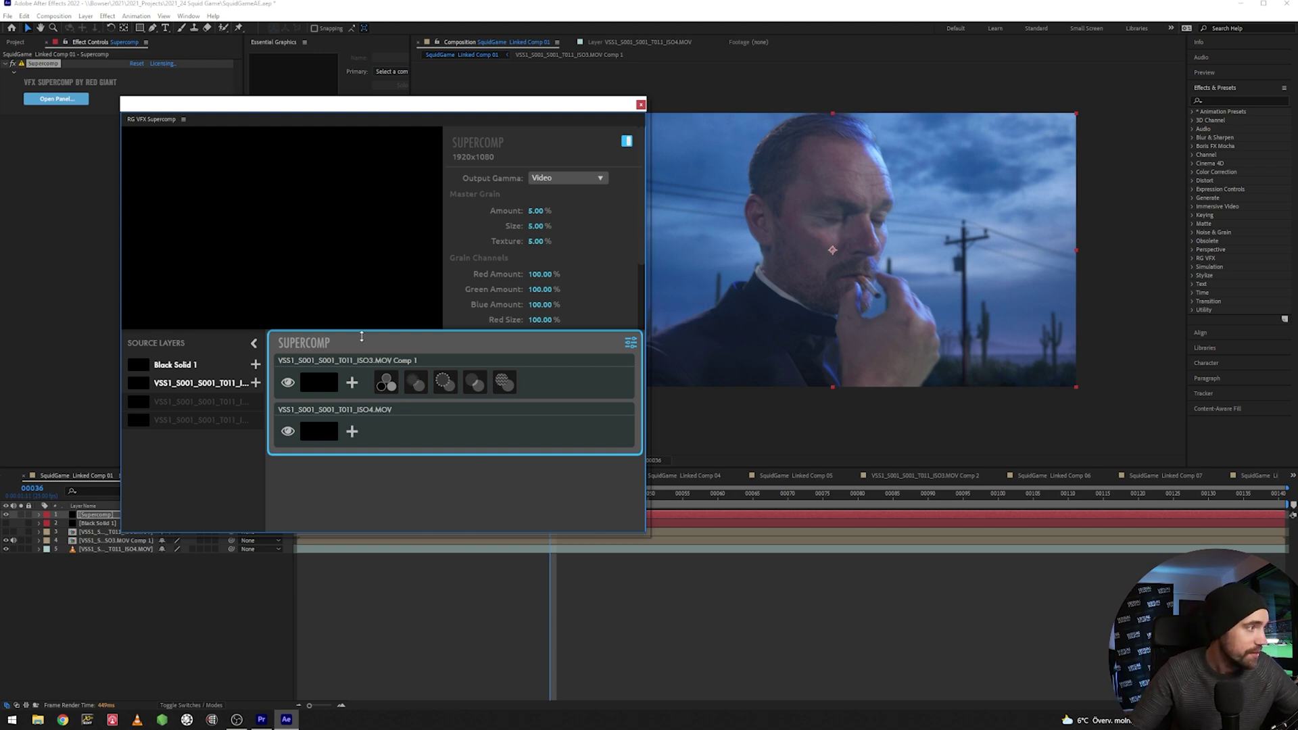
Inspect the ISO3.MOV Comp 1 and ISO4.MOV layers in Supercomp, hiding and reshowing the ISO4.MOV background
click(353, 361)
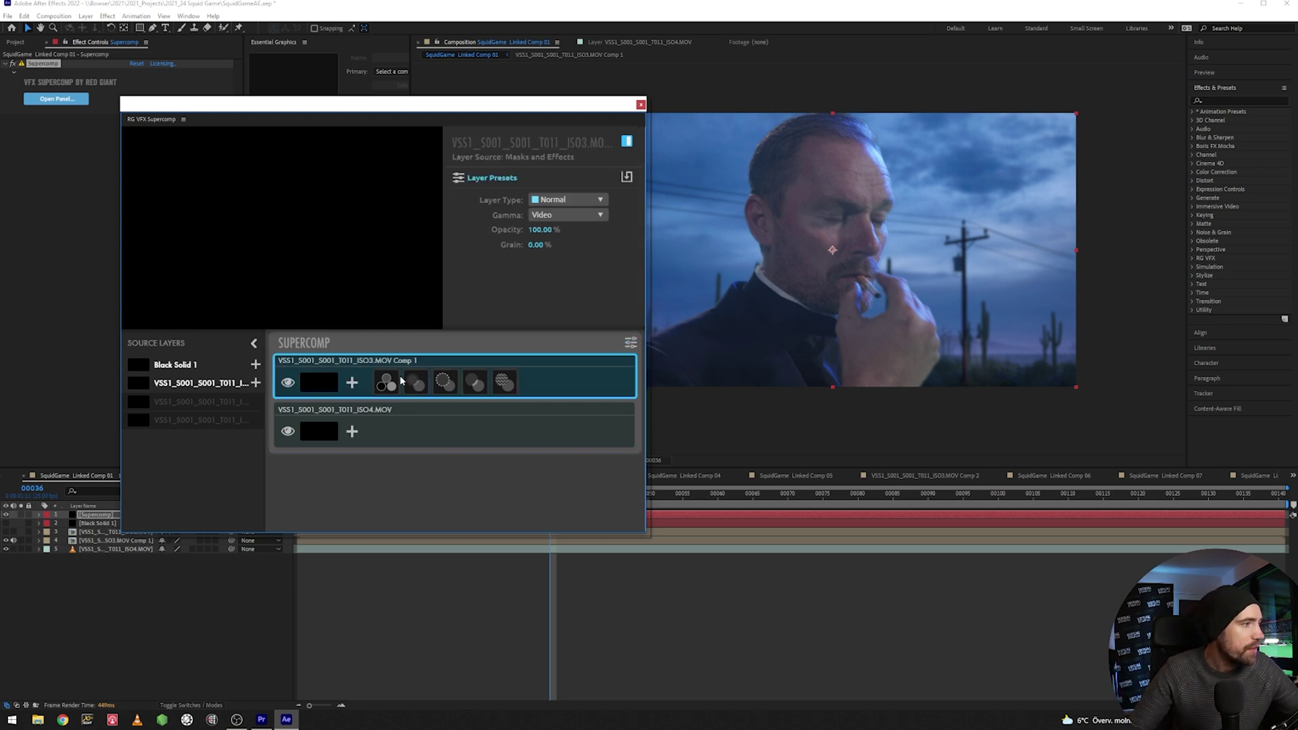
click(402, 414)
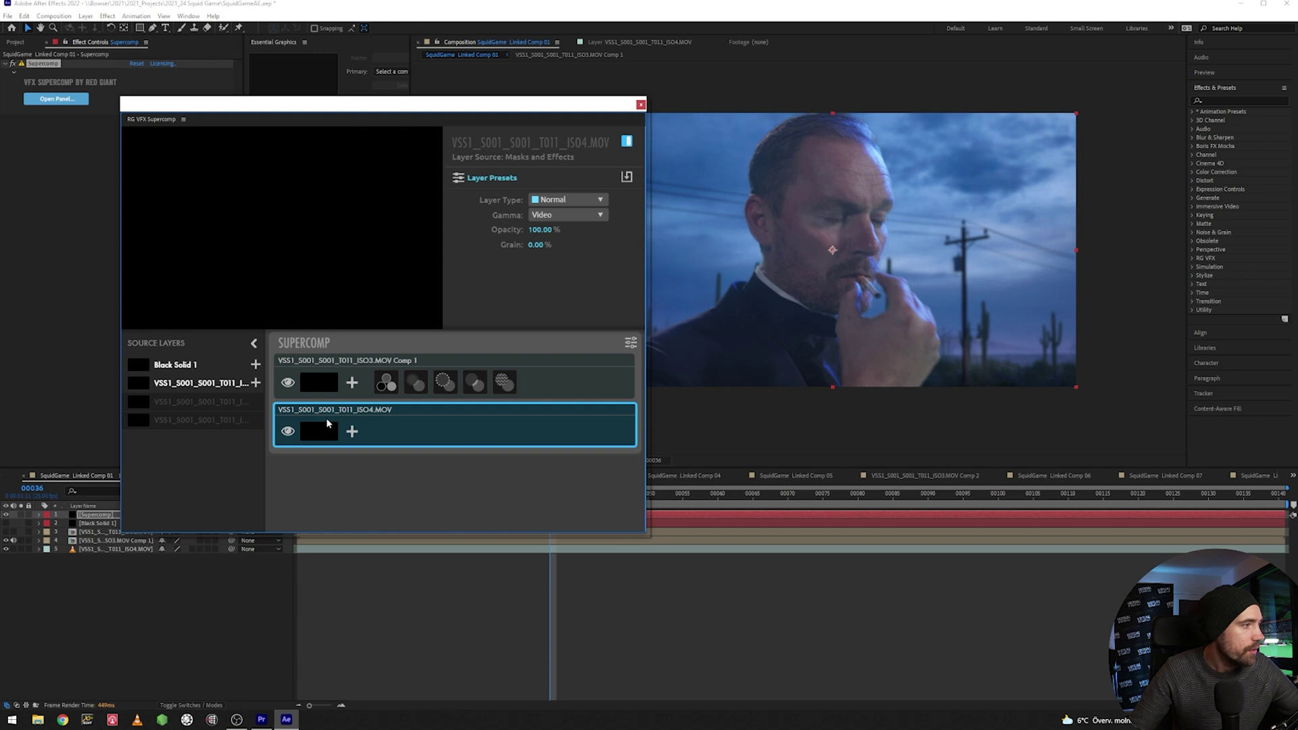
click(294, 433)
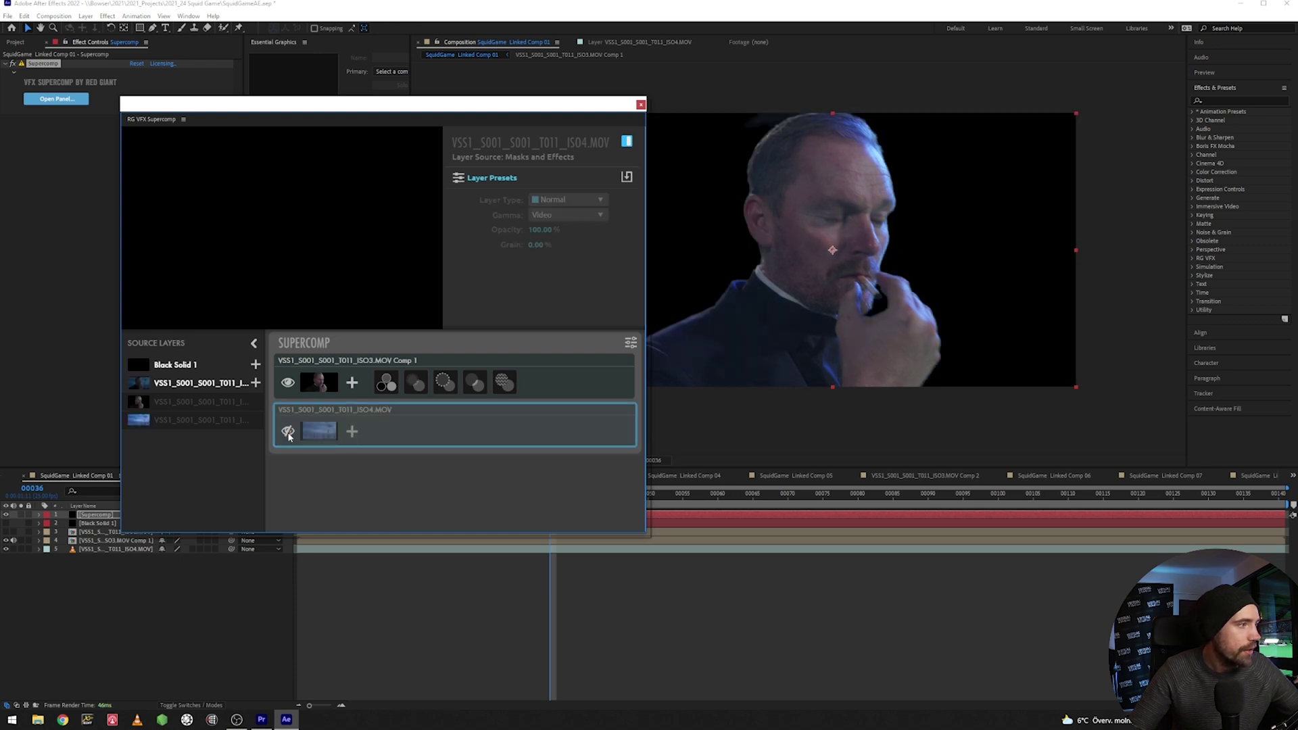
click(295, 430)
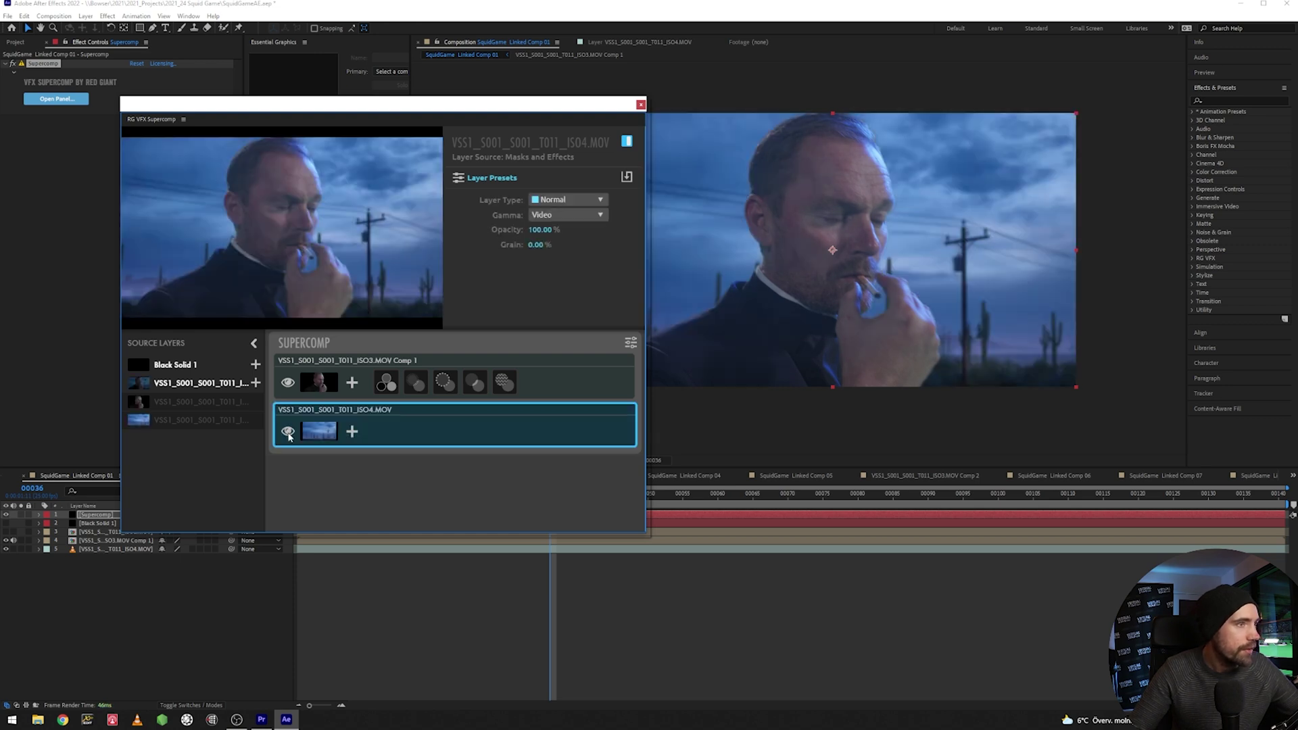
Open the Color Correction effect on Supercomp's ISO3.MOV Comp 1 layer and toggle it off and on to compare
click(325, 362)
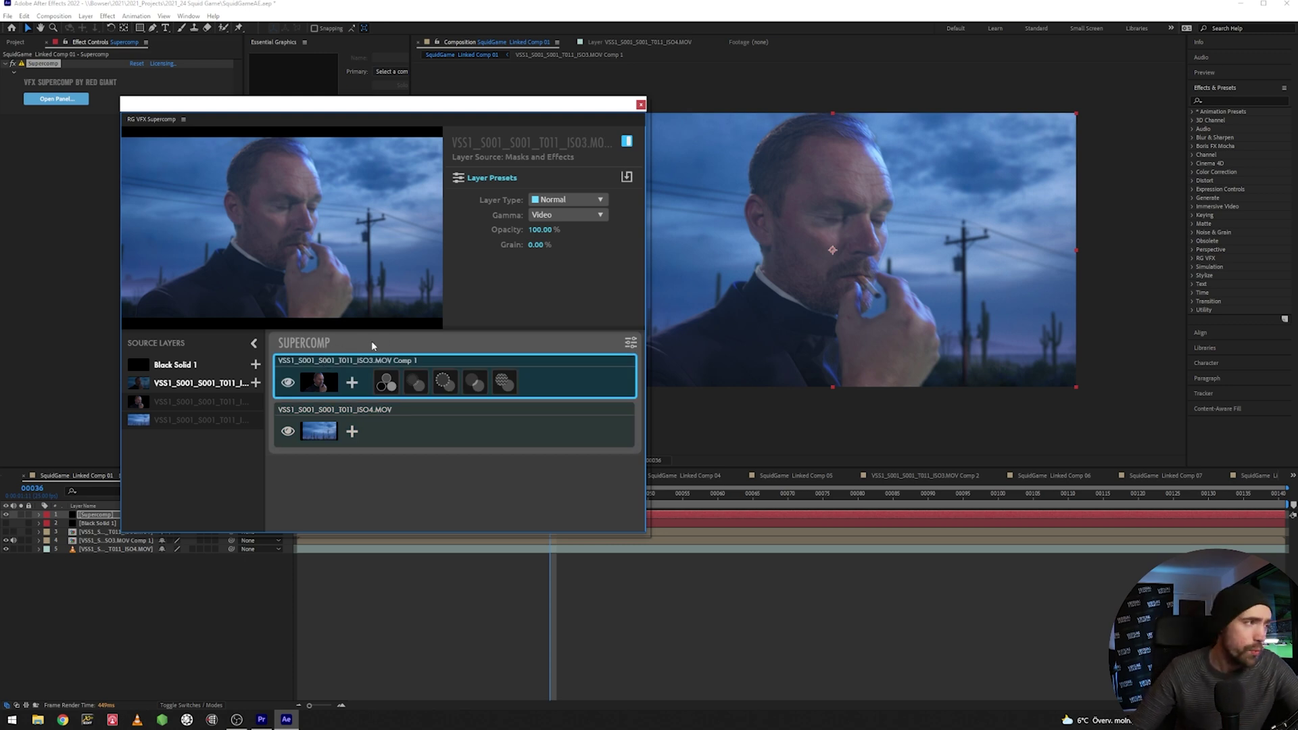
click(386, 383)
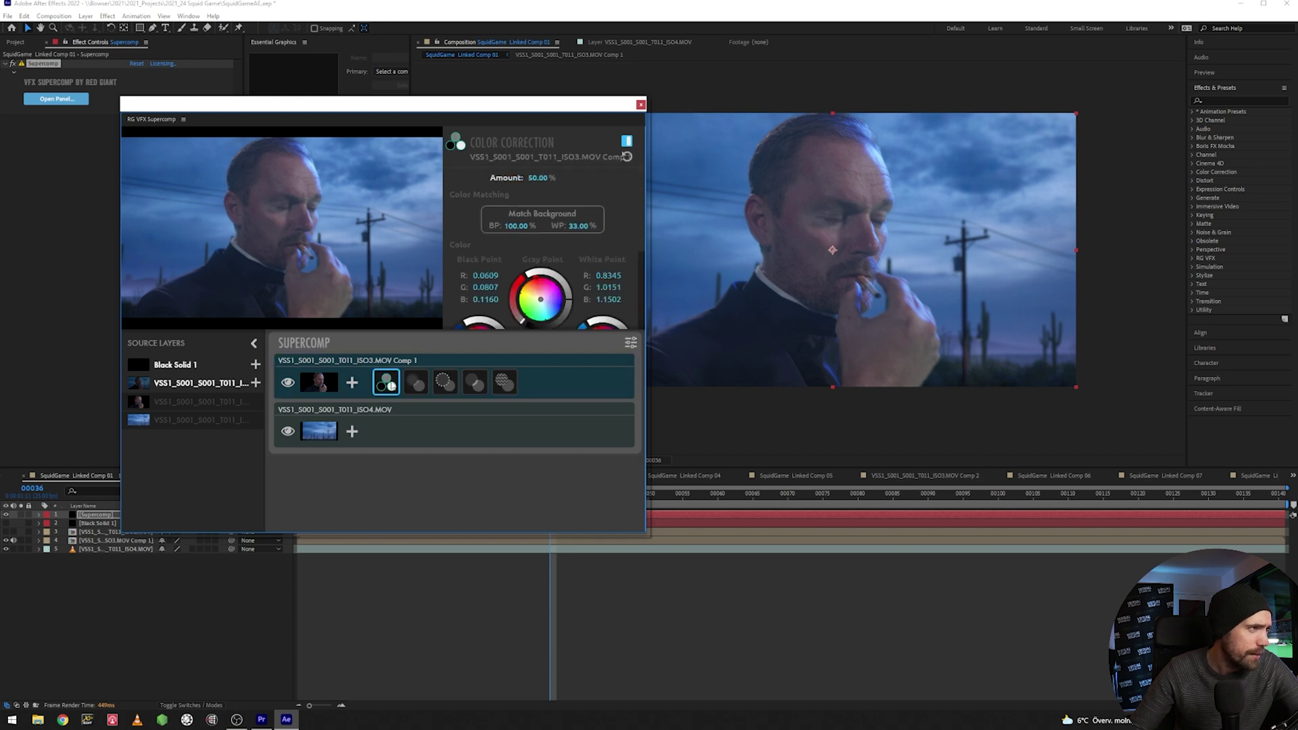
click(626, 144)
click(626, 143)
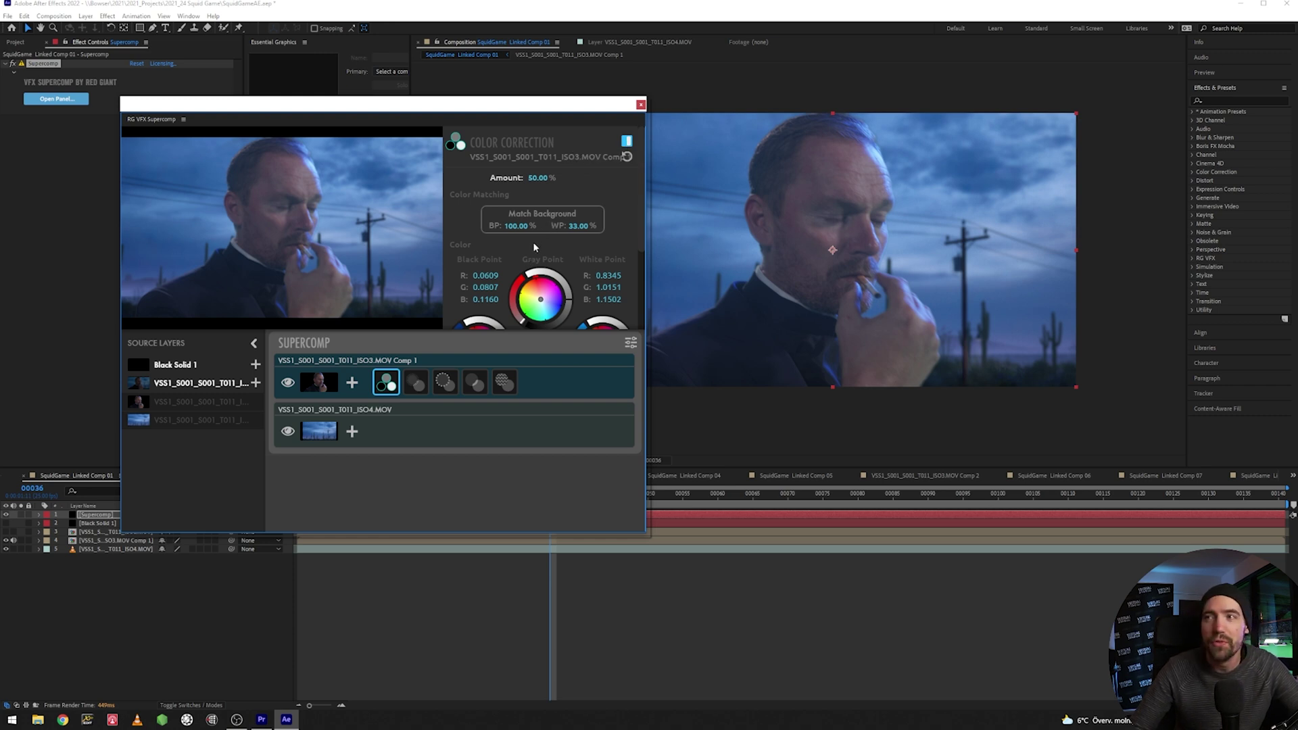
Open the Edge Erode effect on the same Supercomp layer and toggle it off and on to compare the edges
click(416, 384)
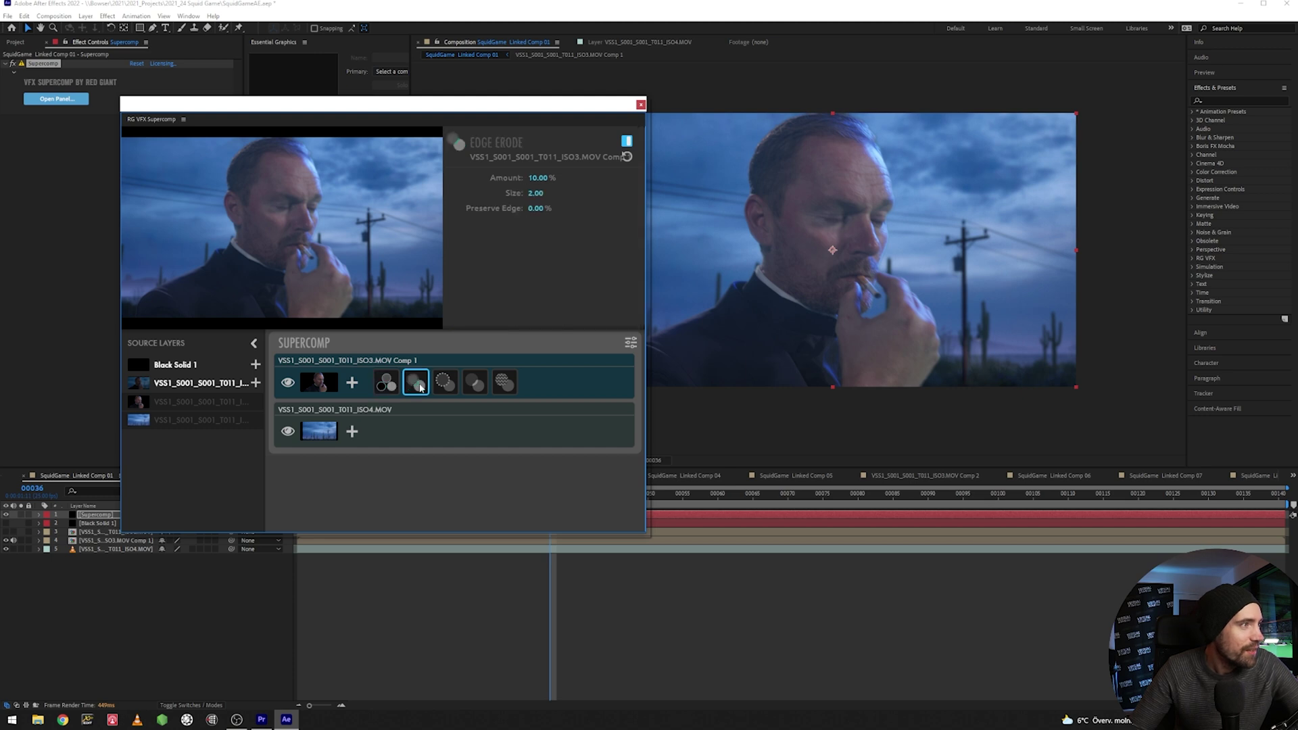
click(627, 144)
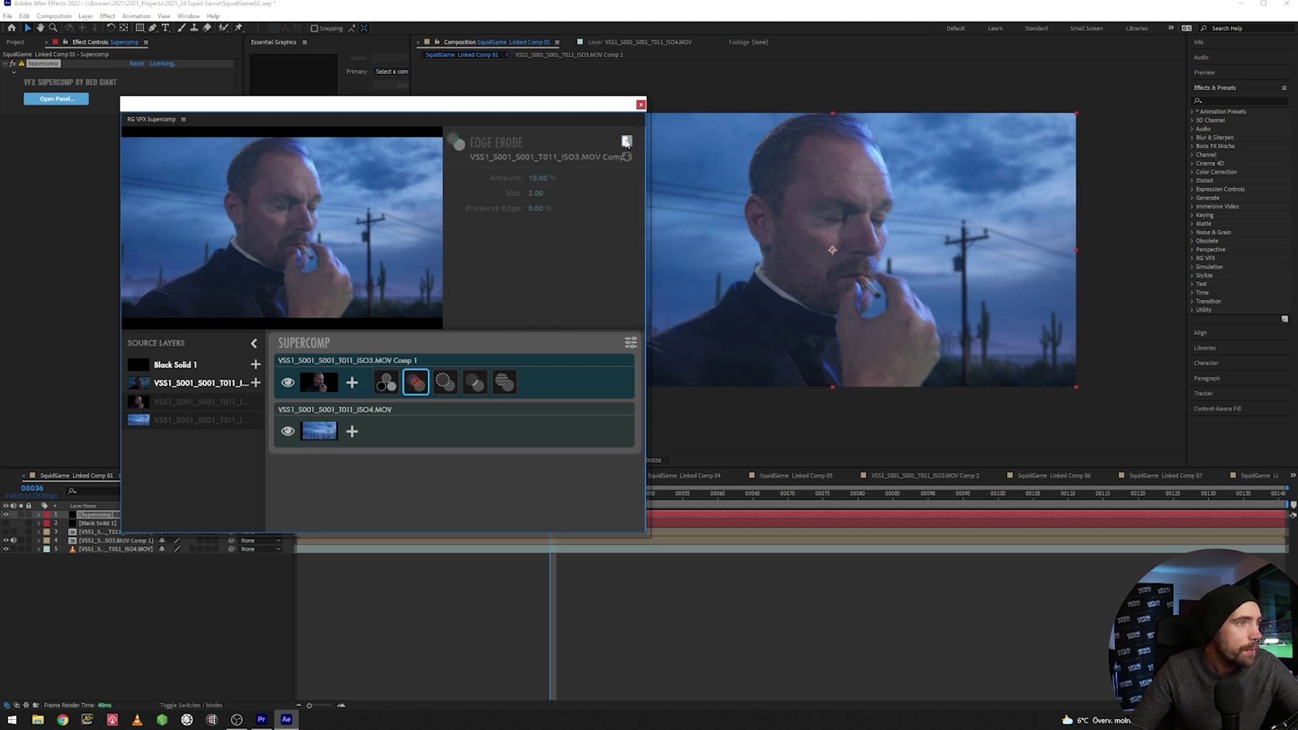
click(627, 142)
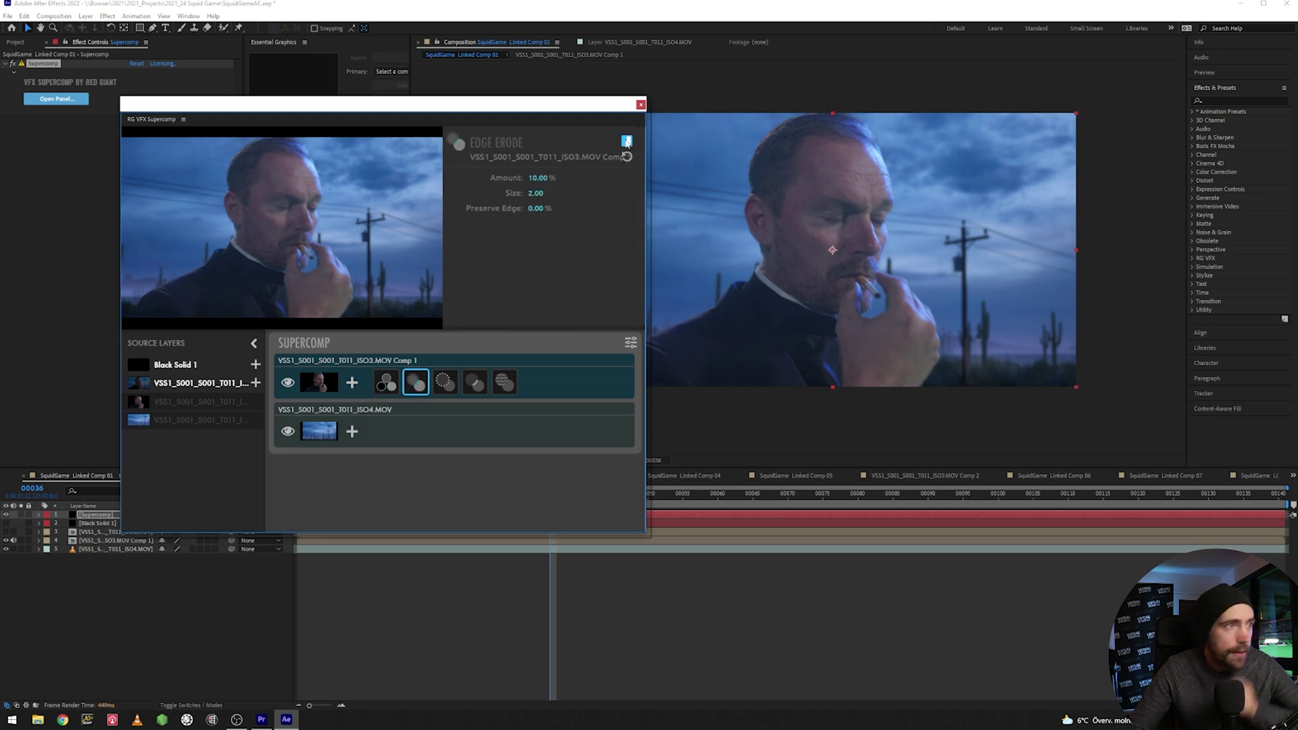
Compare Edge Erode off and on once more, then open Edge Blend on the ISO3.MOV Comp 1 layer and compare it off and on
click(627, 142)
click(627, 142)
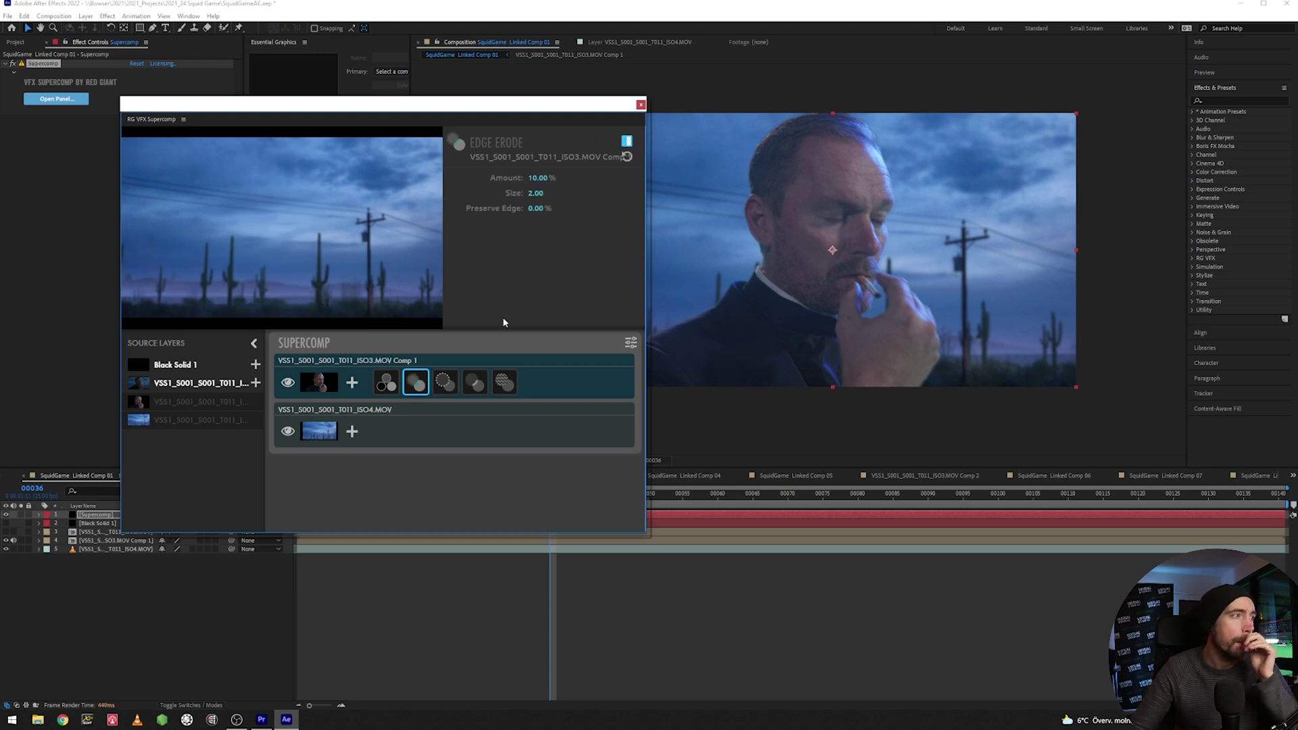
click(444, 382)
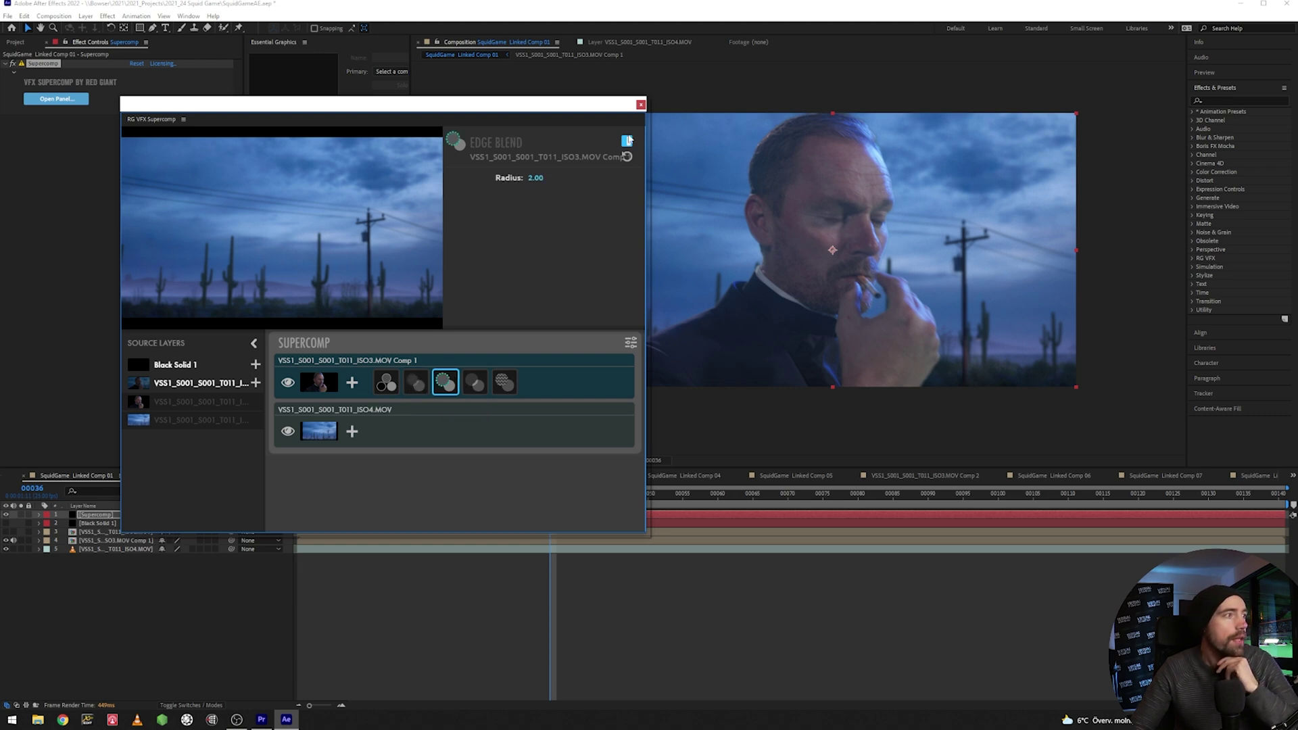
click(626, 142)
click(627, 142)
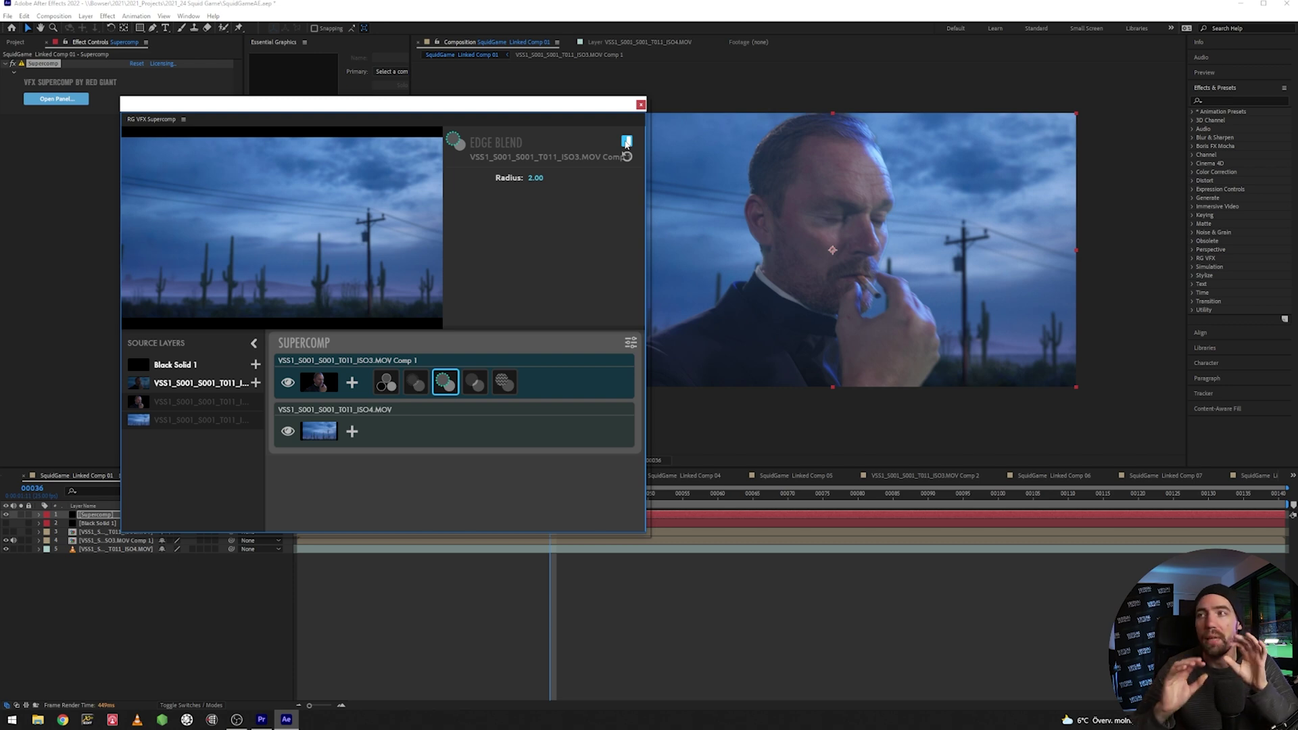
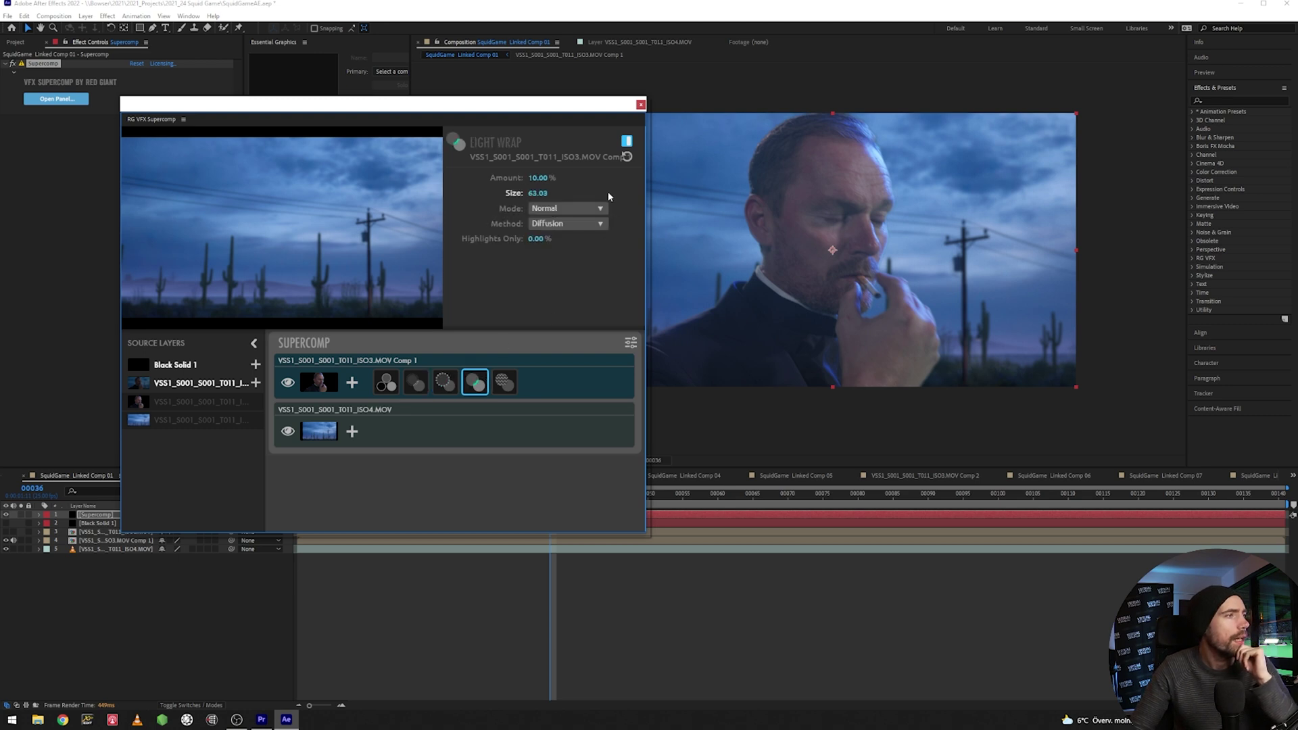
Turn the Light Wrap effect on Supercomp's ISO3.MOV Comp 1 layer off and on repeatedly to compare its effect
click(626, 141)
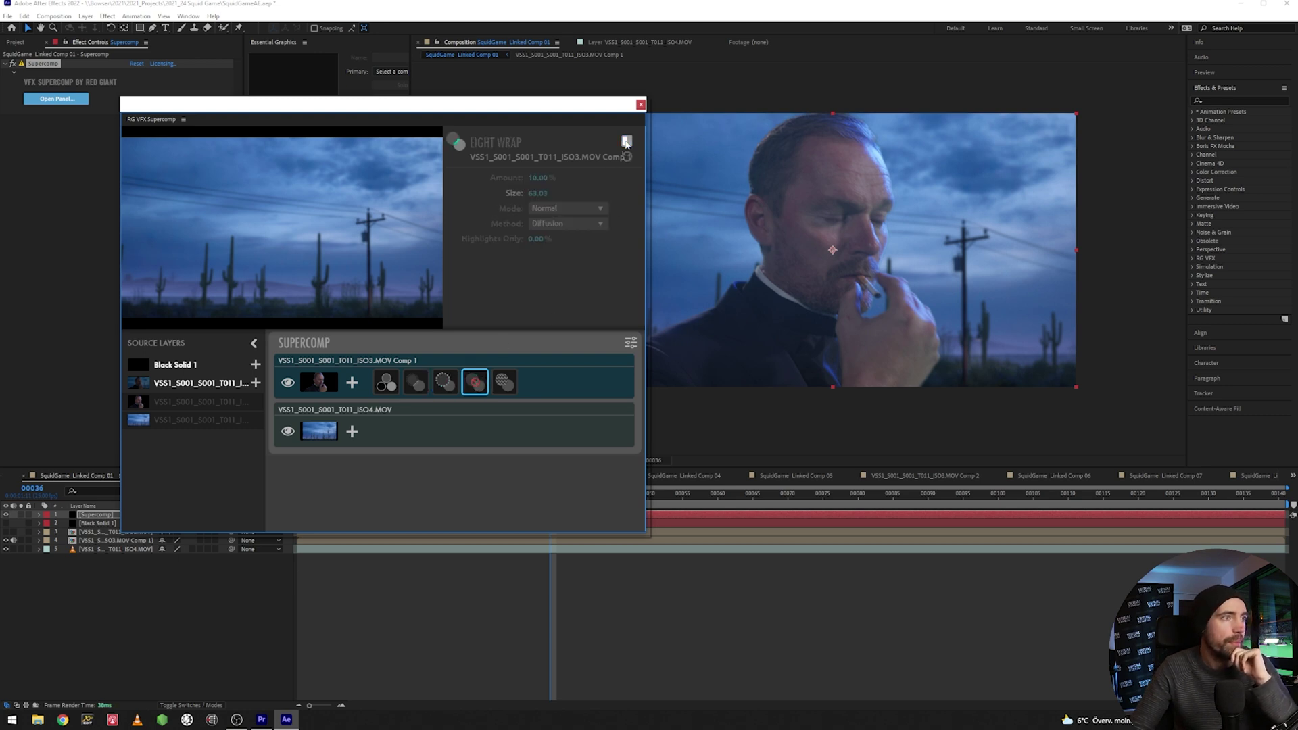
click(625, 142)
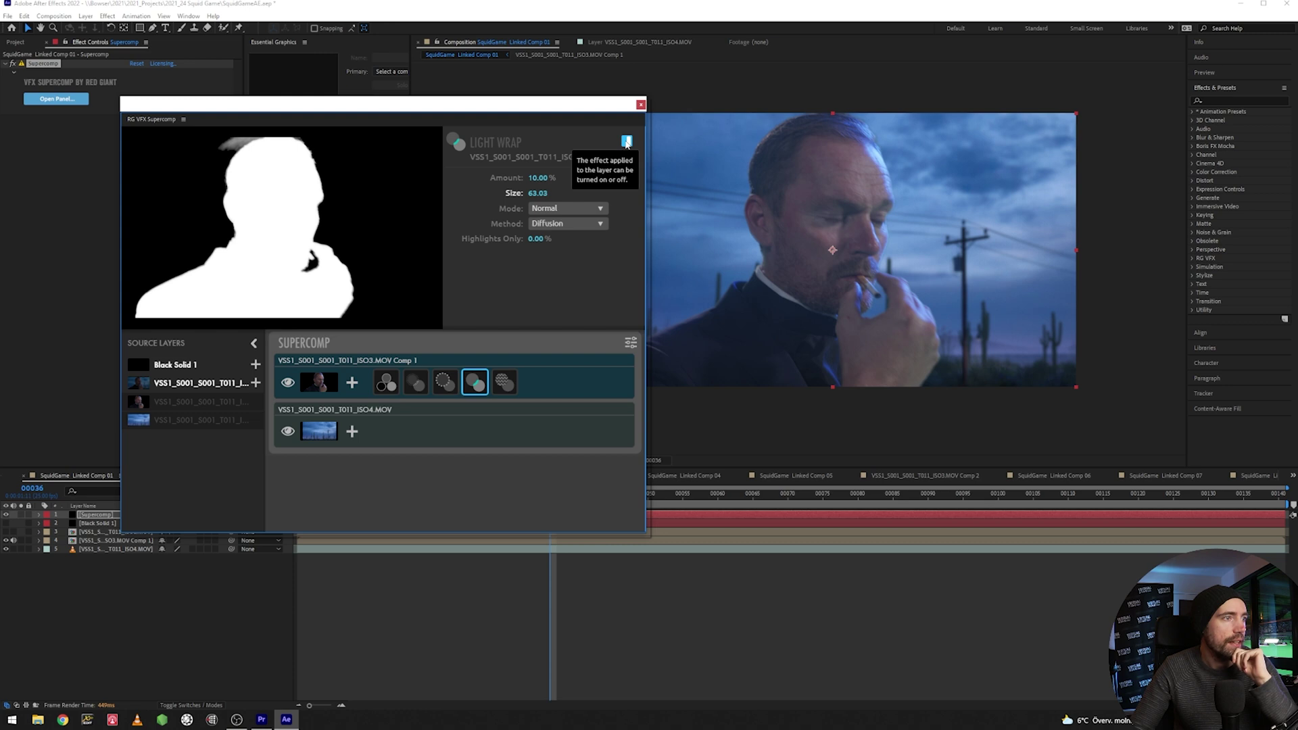
click(626, 141)
click(626, 141)
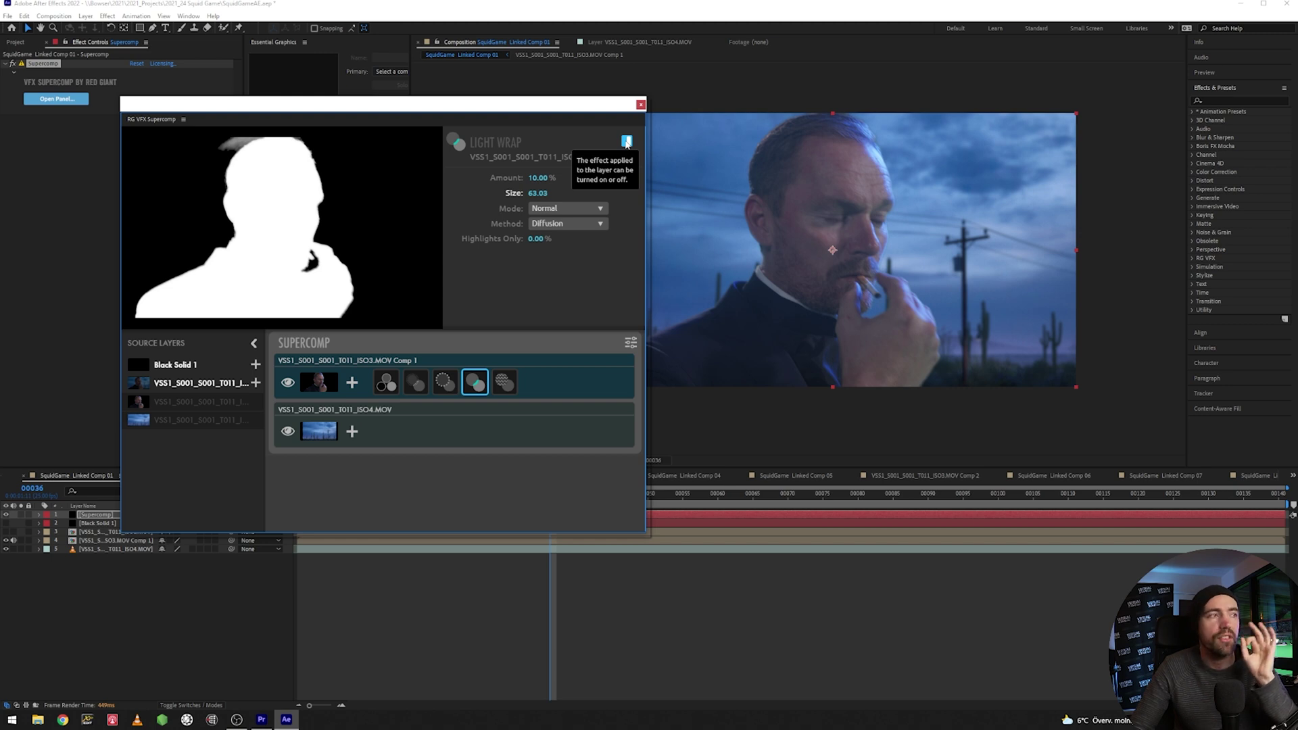
click(626, 141)
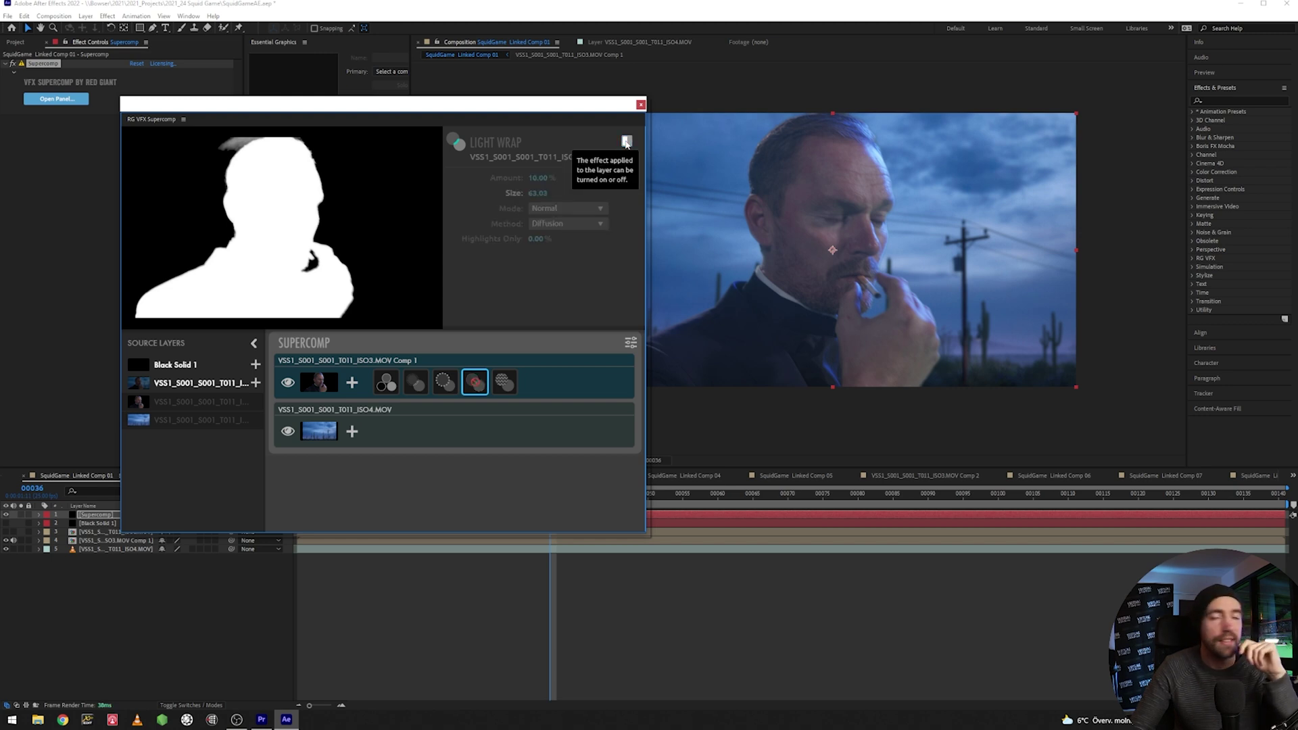
click(626, 142)
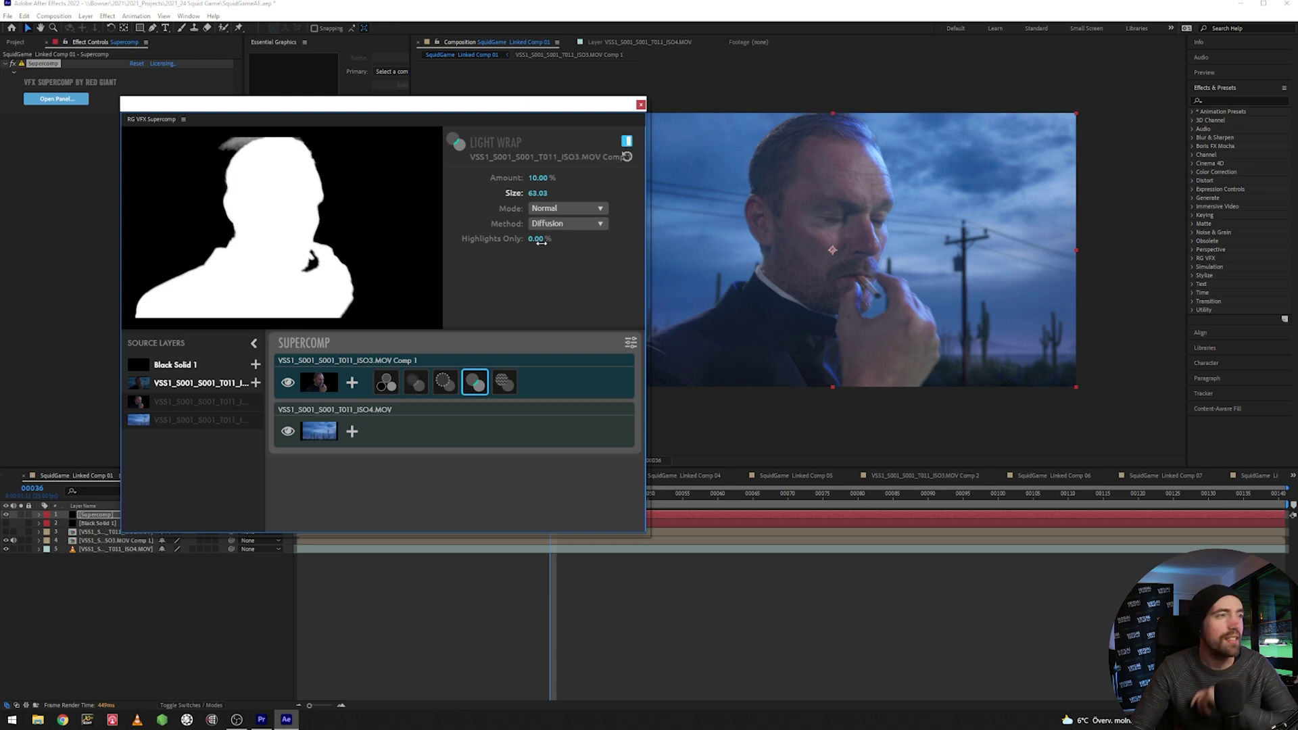
Open the Haze effect on the same layer, compare it off and on, and close the VFX Supercomp panel
click(505, 382)
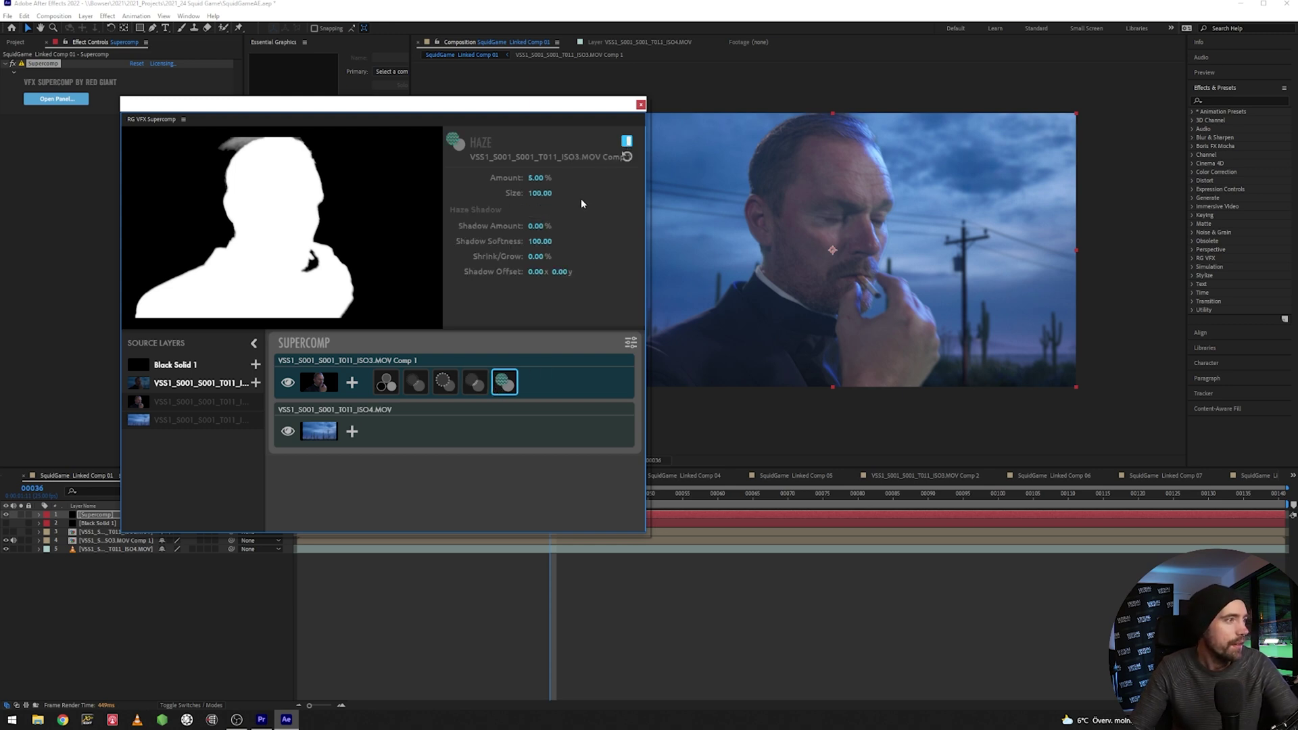
click(626, 142)
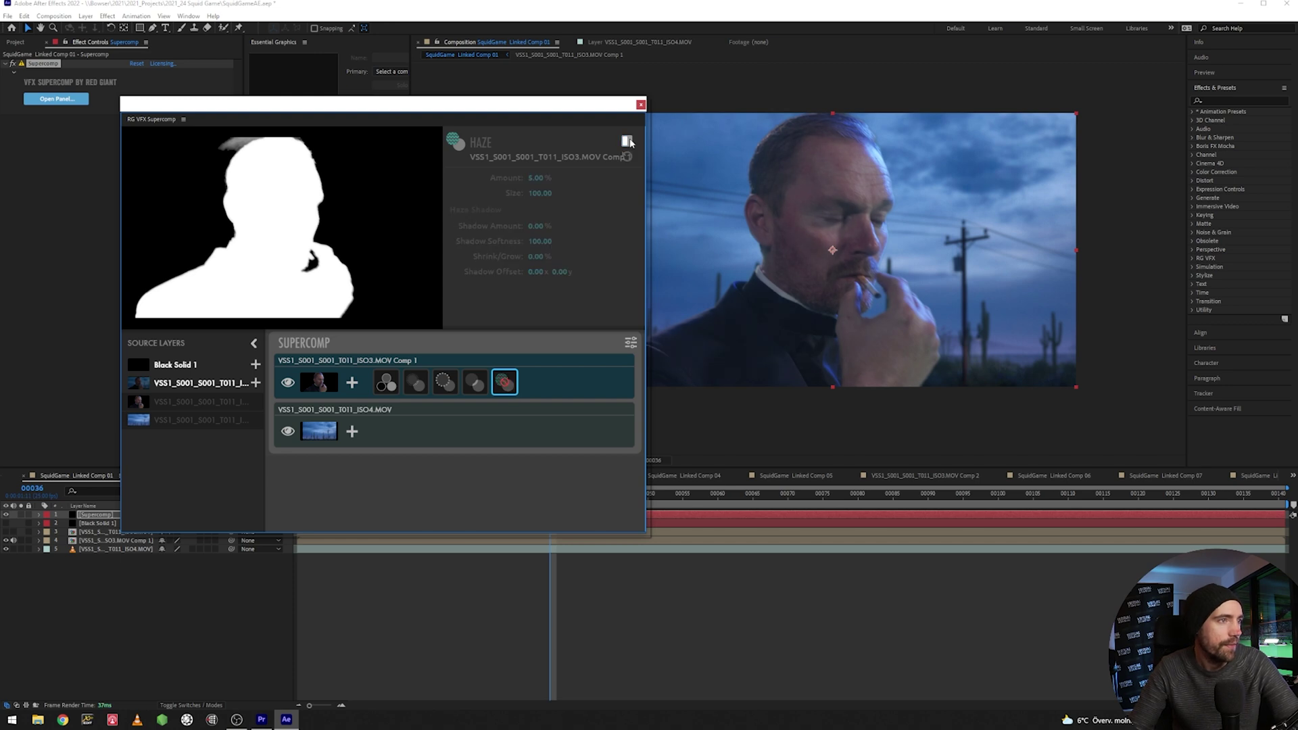
click(627, 142)
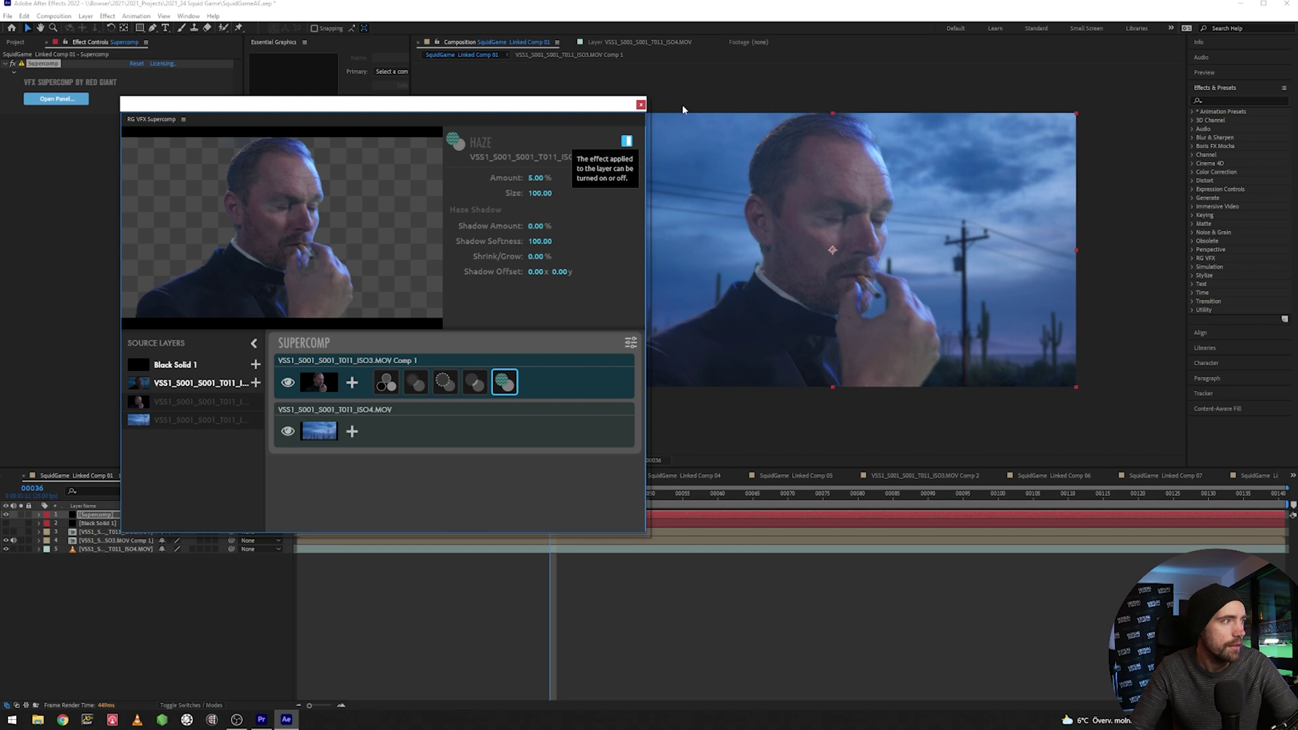
click(640, 104)
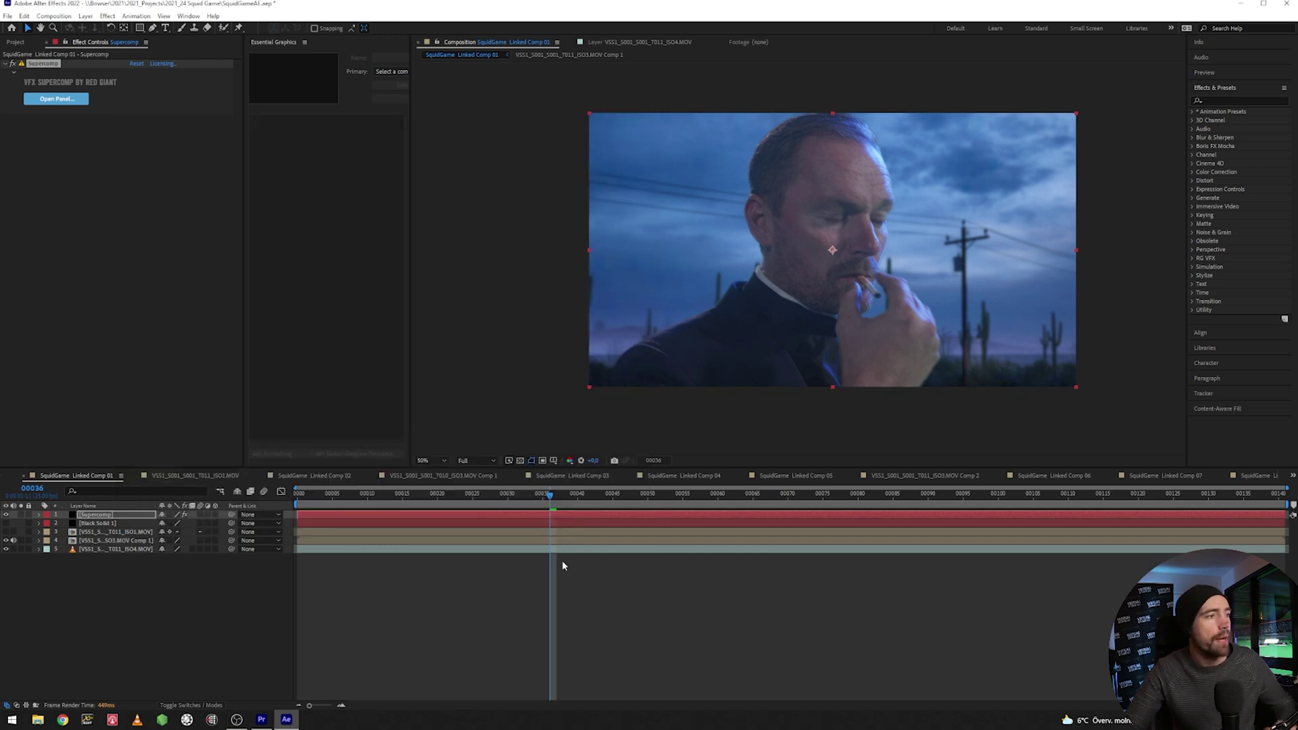
Switch to the Premiere Pro Squid4 sequence and hide and reshow the long adjustment layer's track to compare the grade
click(262, 719)
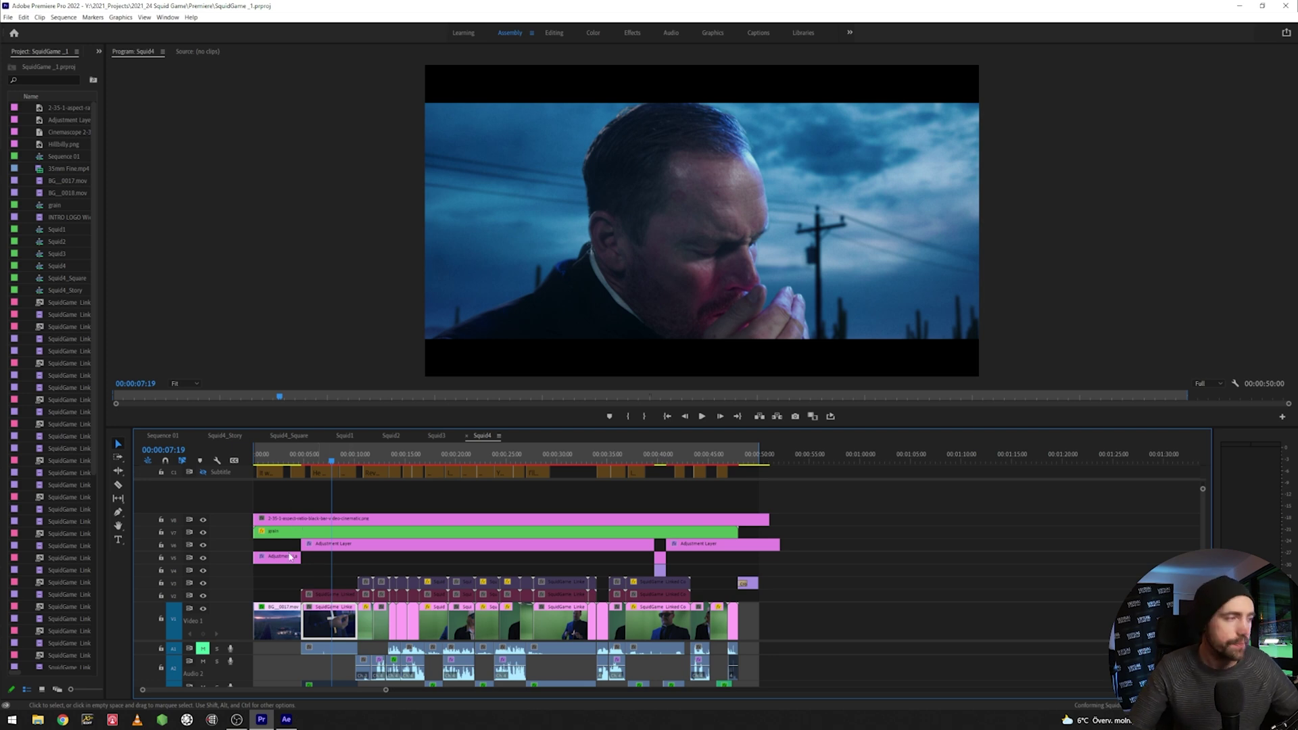
click(204, 550)
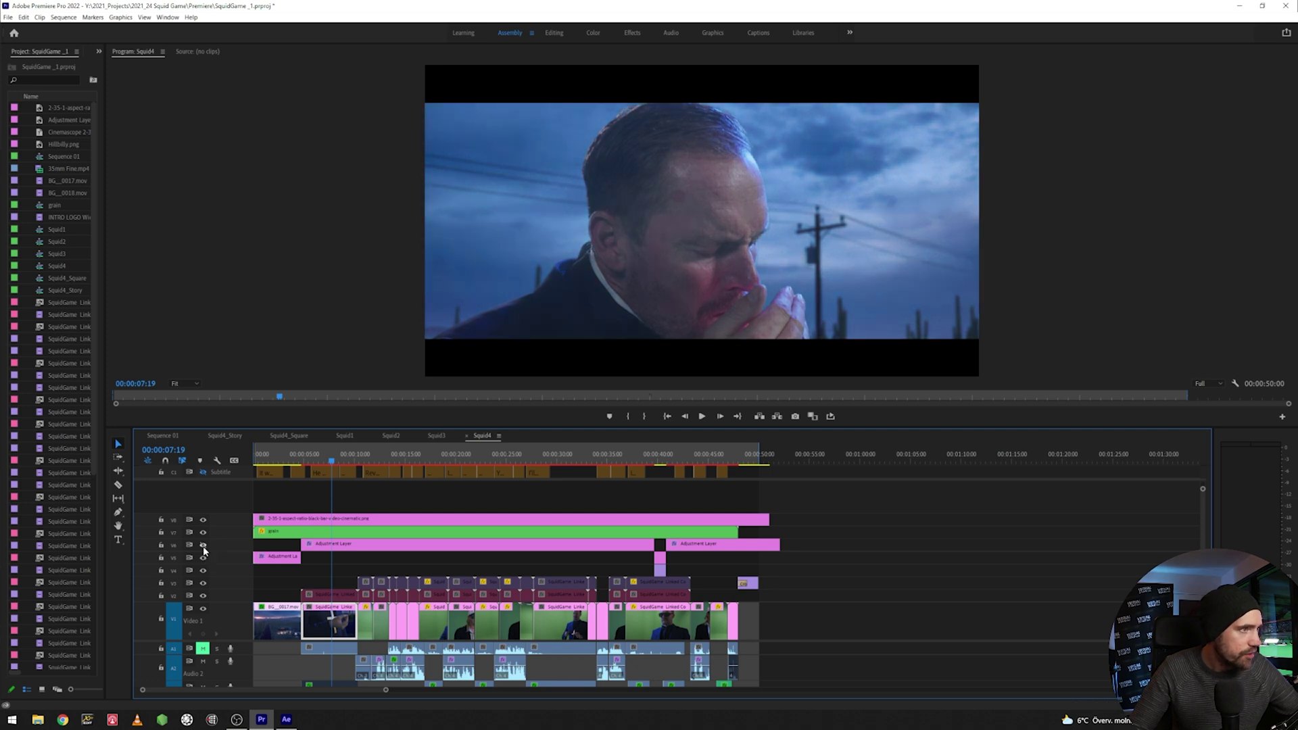
click(203, 550)
Select the long adjustment layer and inspect its Lumetri basic correction and Creative look in the Color workspace
click(341, 550)
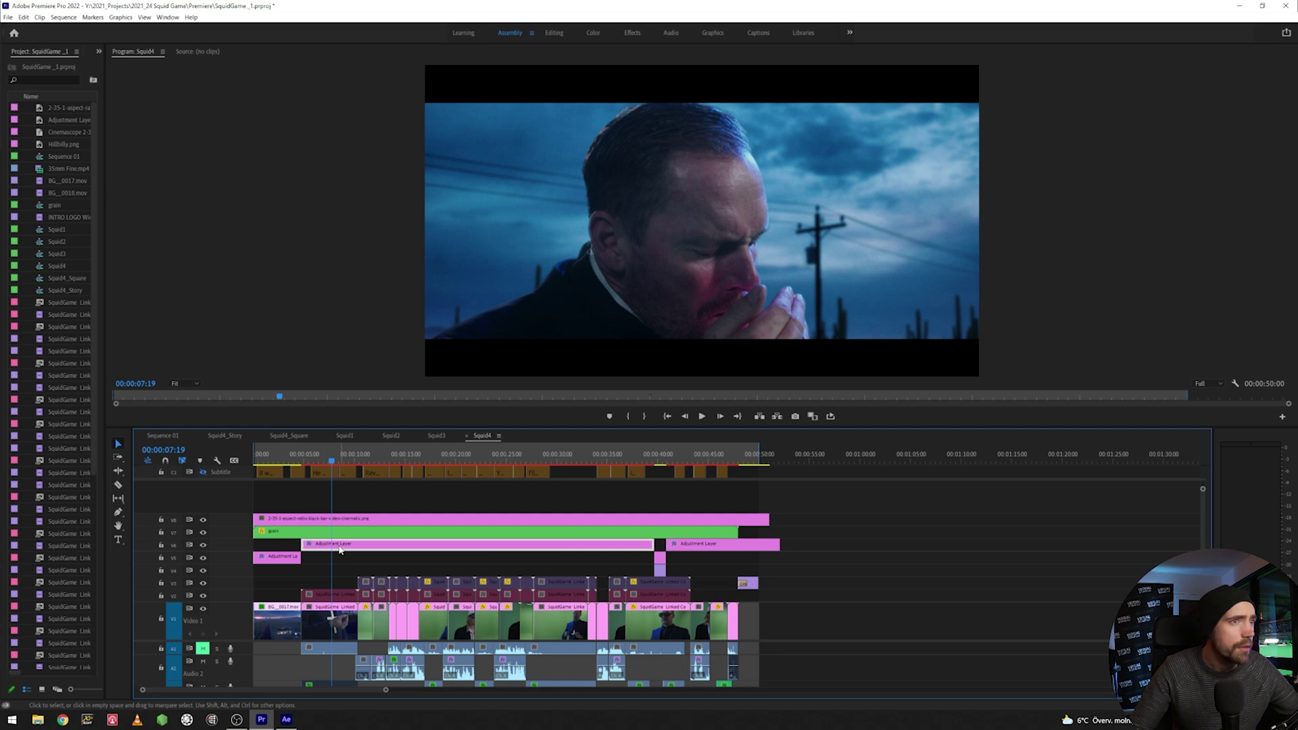
click(592, 33)
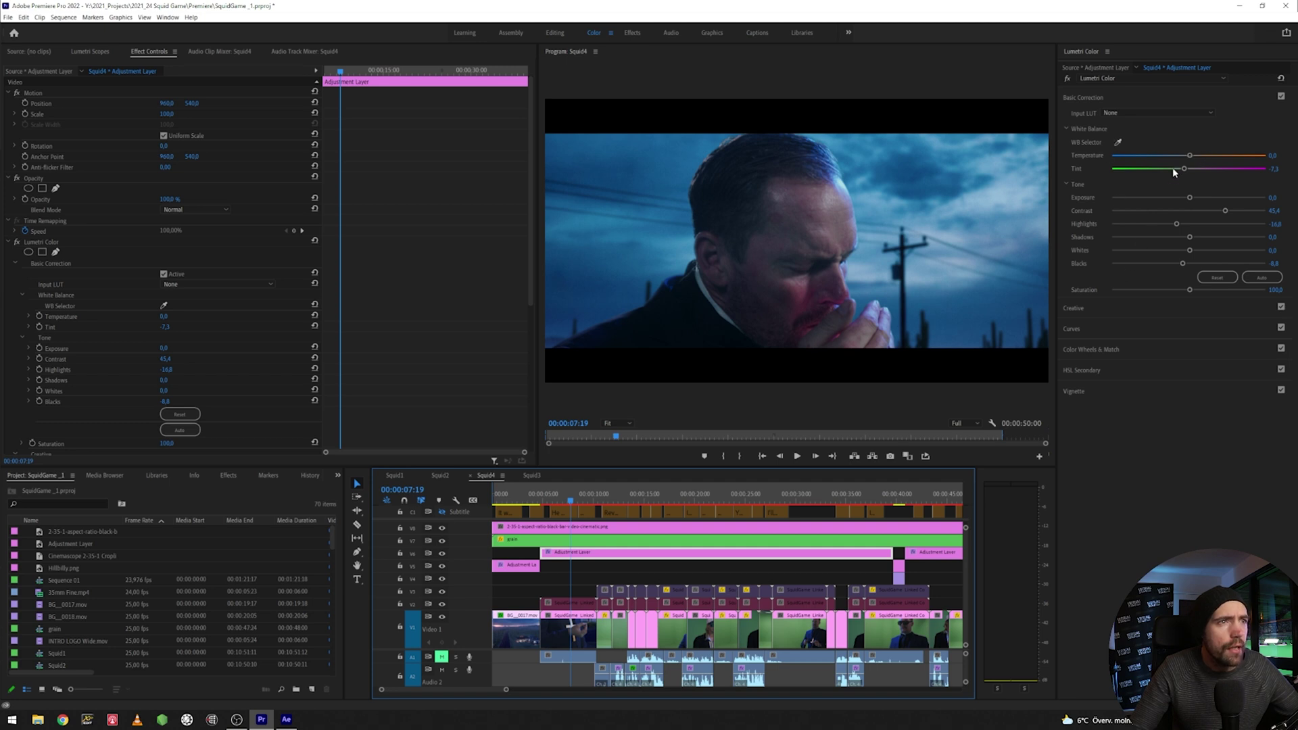
click(1072, 308)
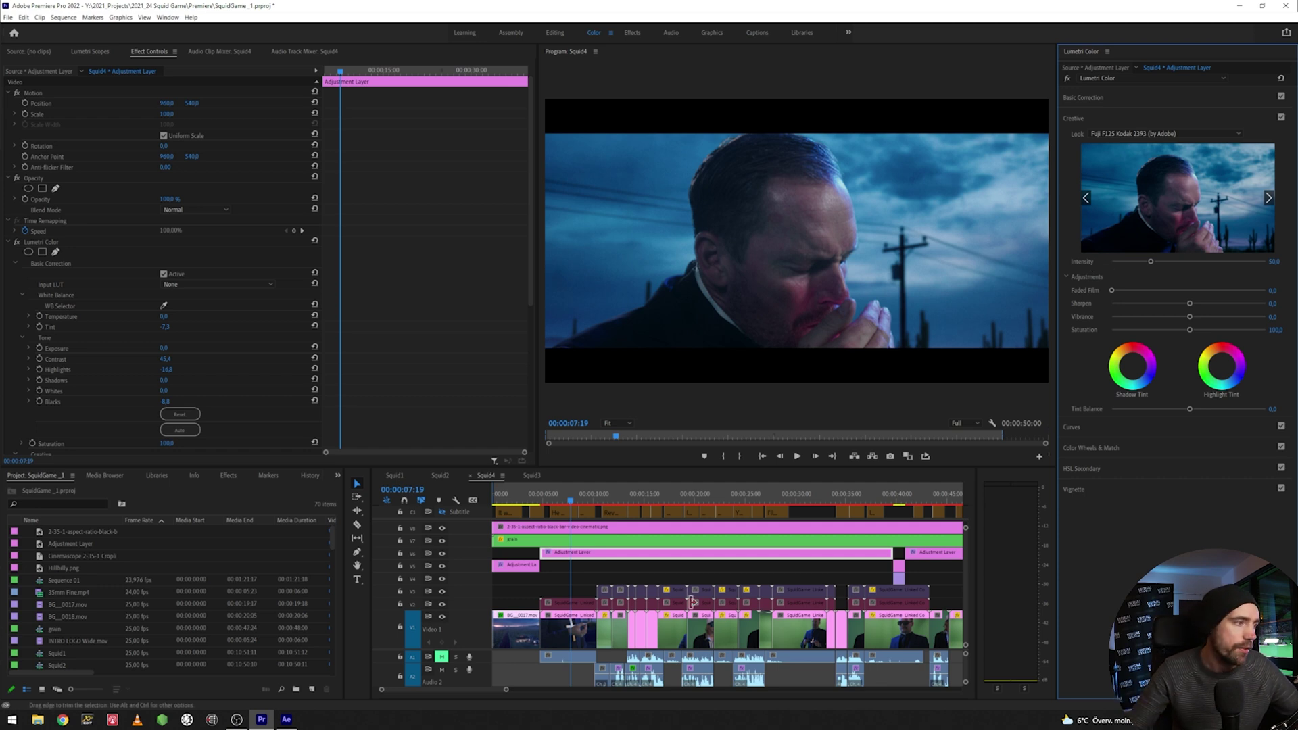
Toggle the grain track's output and hide and reshow the aspect-ratio black bars to compare the framing
click(442, 542)
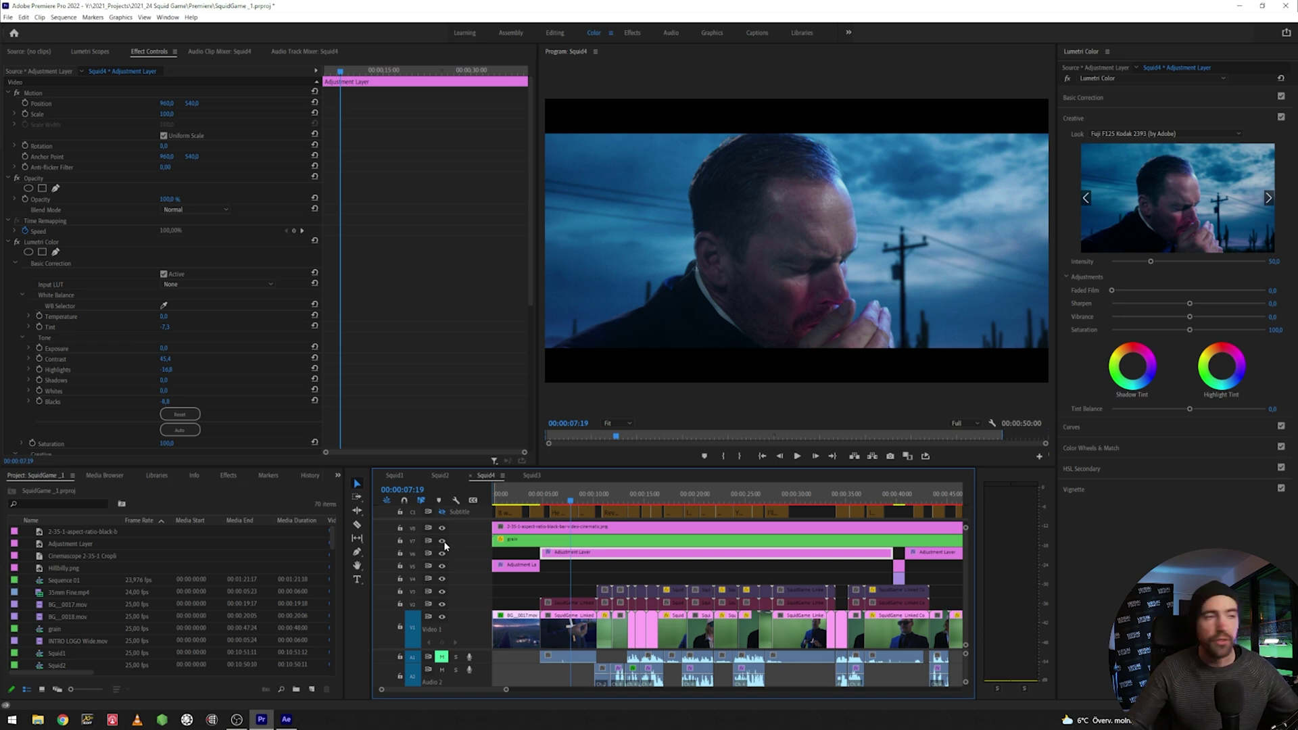
click(442, 529)
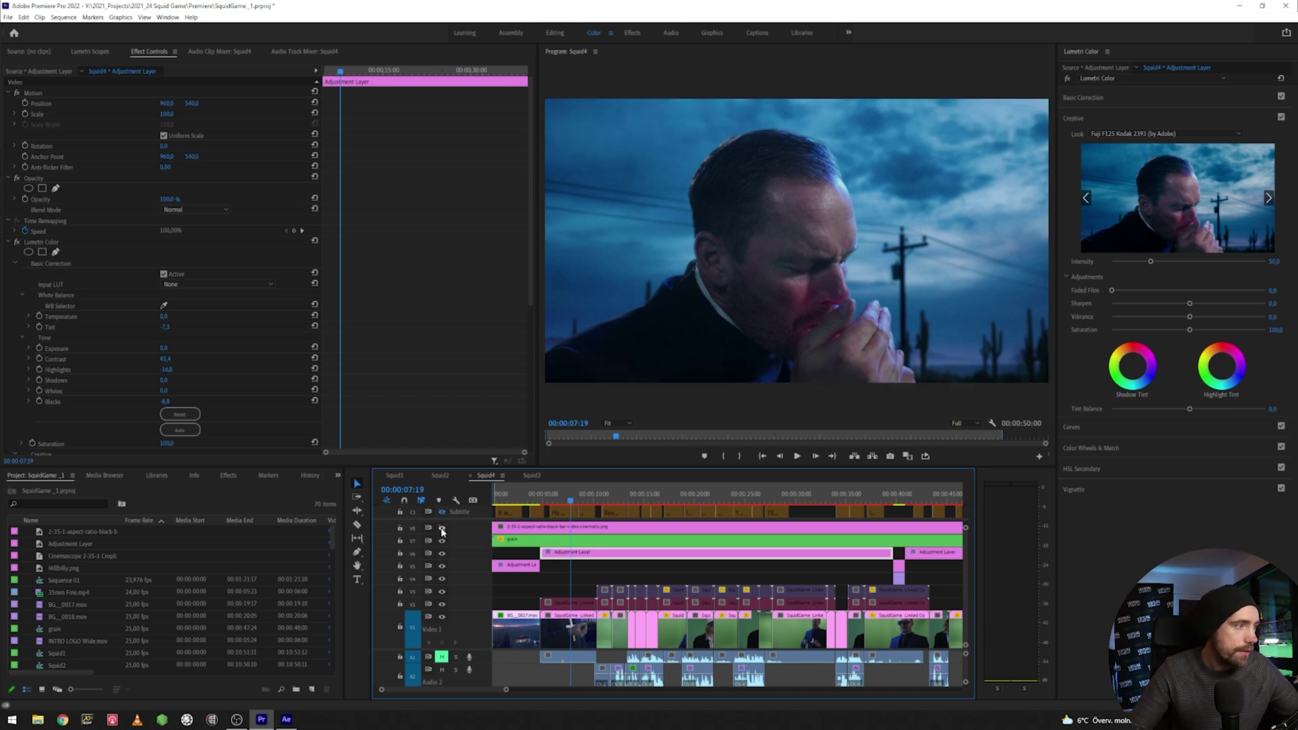
click(442, 529)
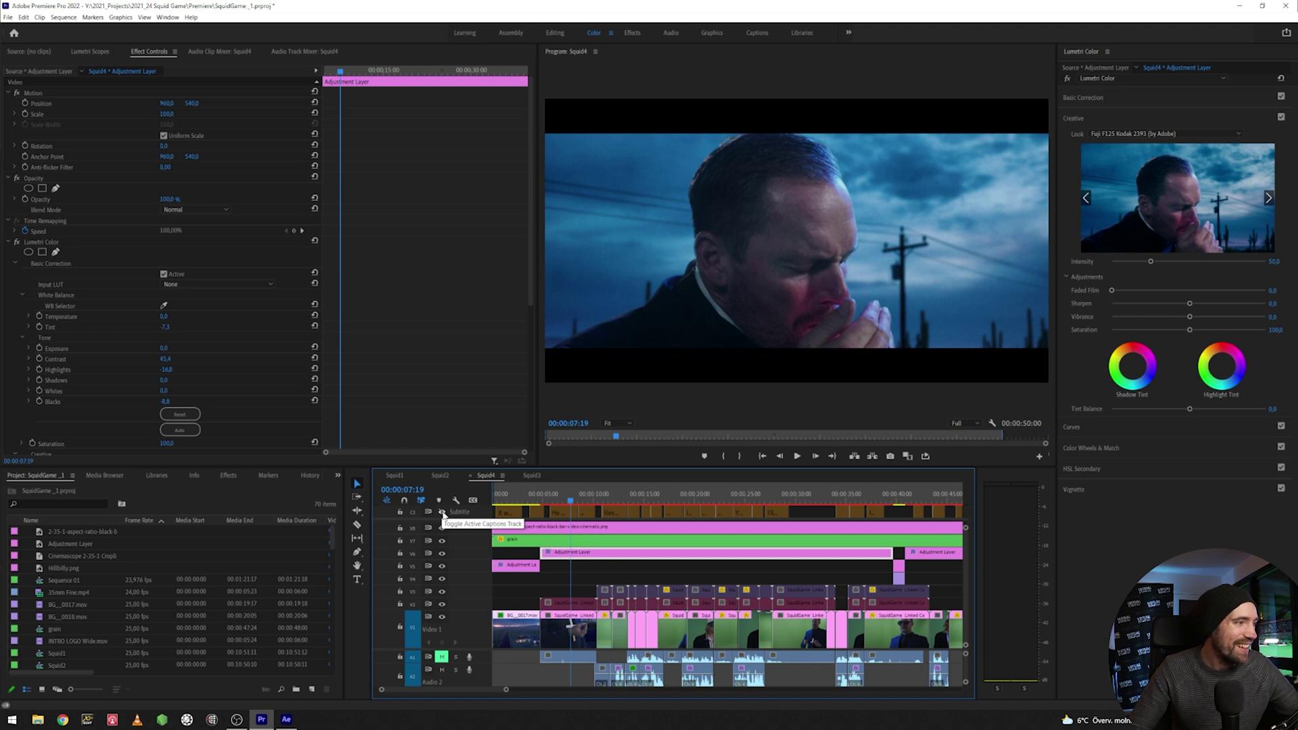
Show the Subtitle captions track, preview a caption at 00:00:07:14, and hide the track again
click(442, 513)
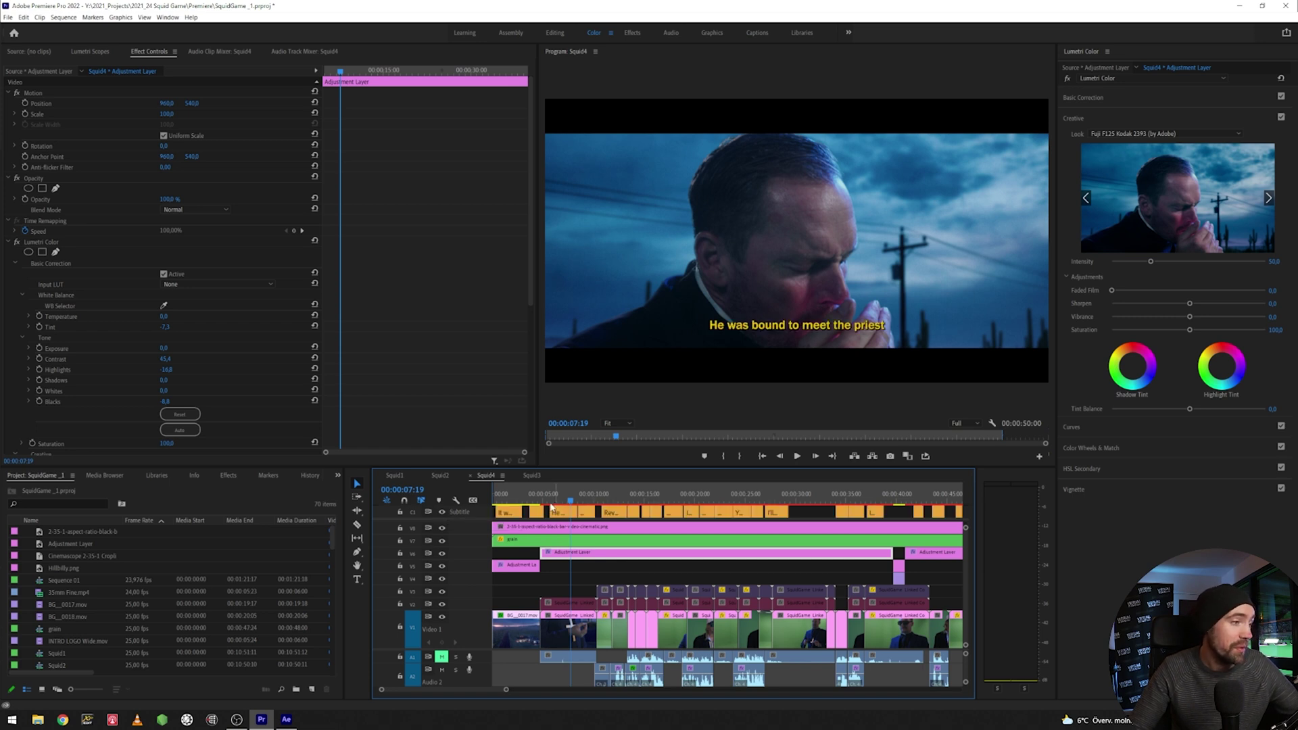
mouse_move(571, 501)
mouse_down()
mouse_move(587, 498)
mouse_move(567, 499)
mouse_up()
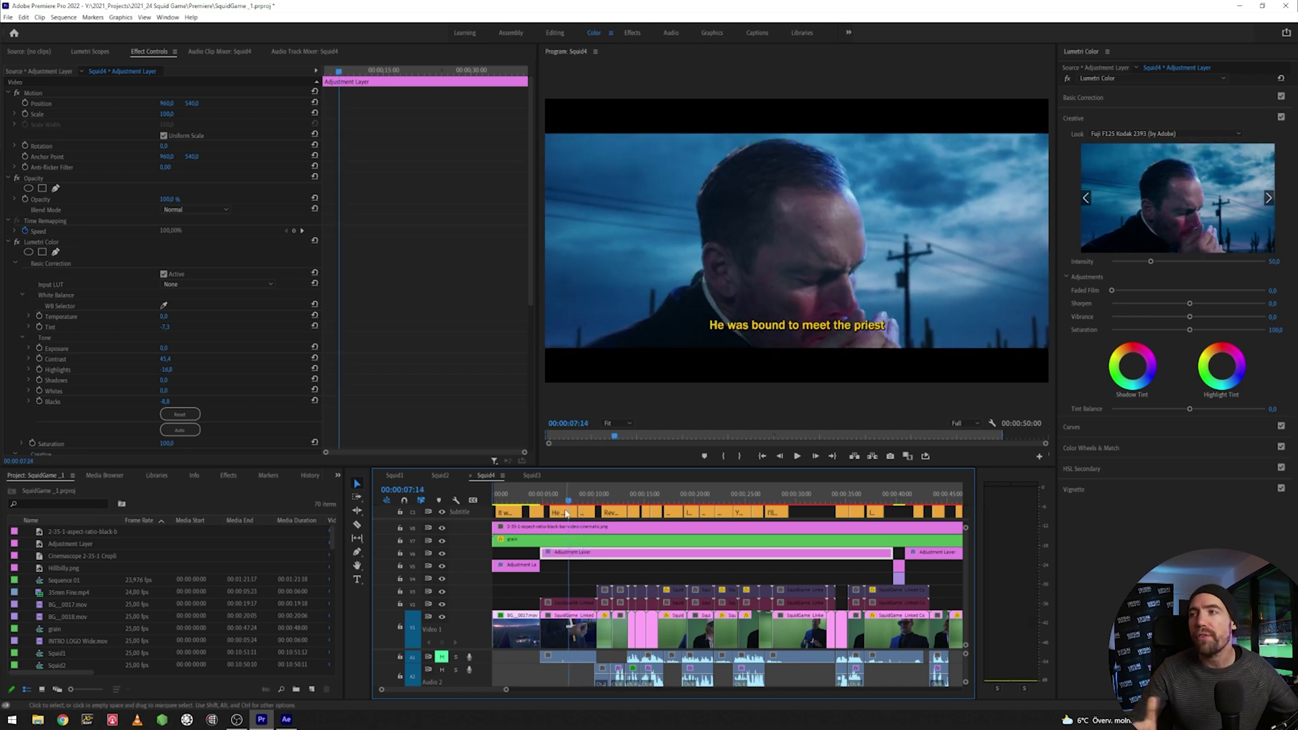
click(442, 511)
Move to the green-screen clip at 00:00:11:16 and open its linked composition for editing in After Effects
click(574, 500)
drag(575, 501, 613, 497)
right_click(606, 641)
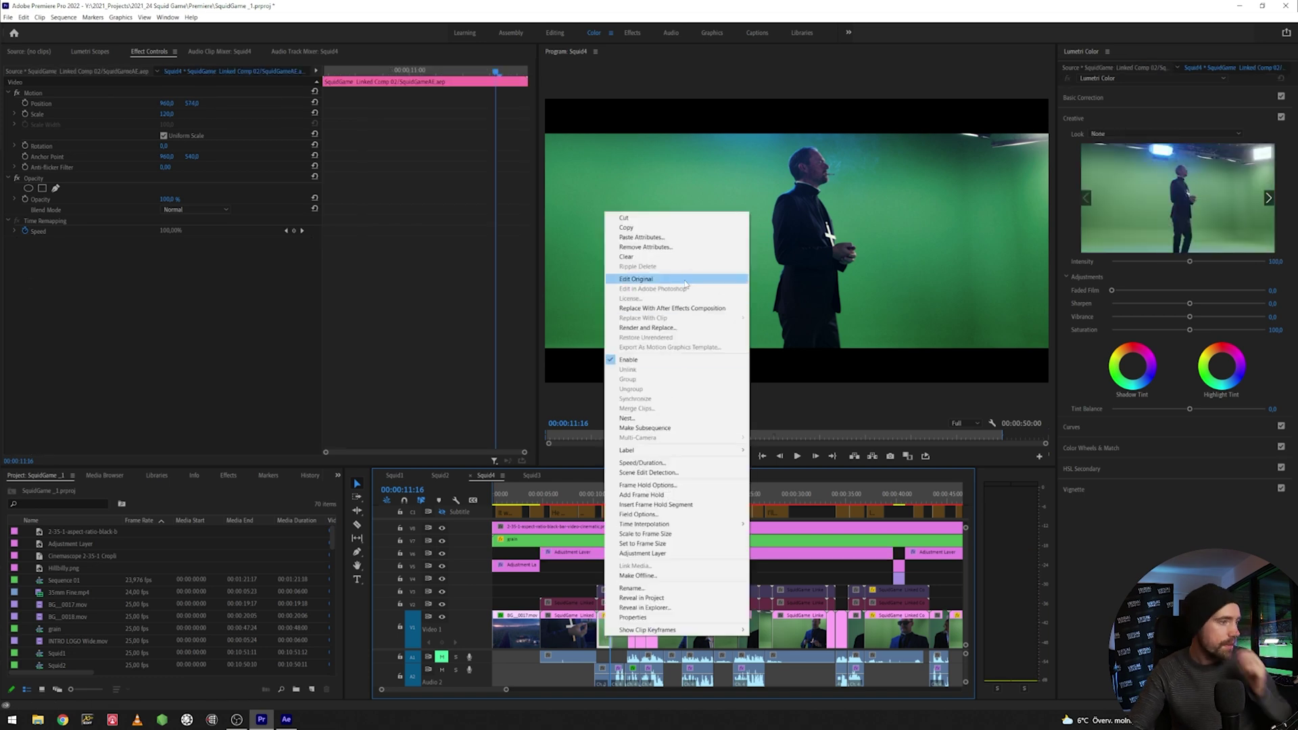
click(684, 279)
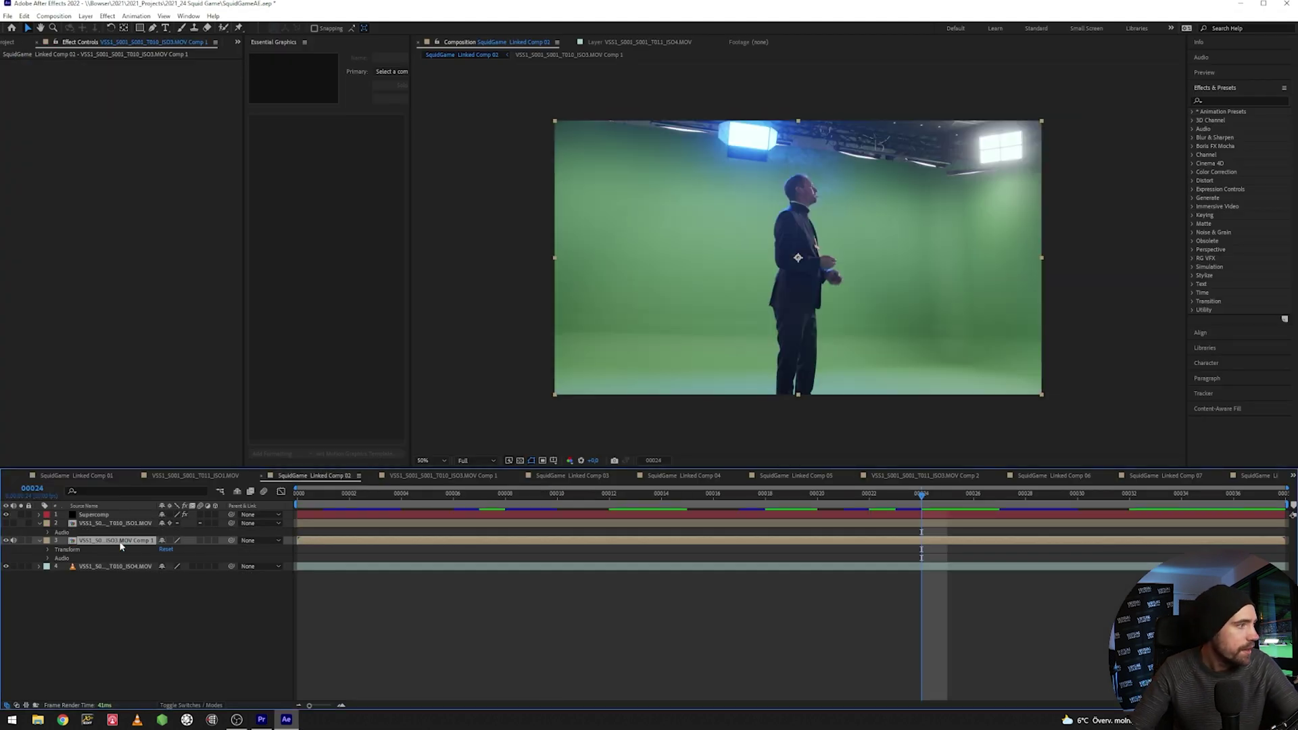
Open the nested ISO3.MOV Comp 1 and enable Keylight, Key Cleaner and Advanced Spill Suppressor on its footage layer
double_click(133, 545)
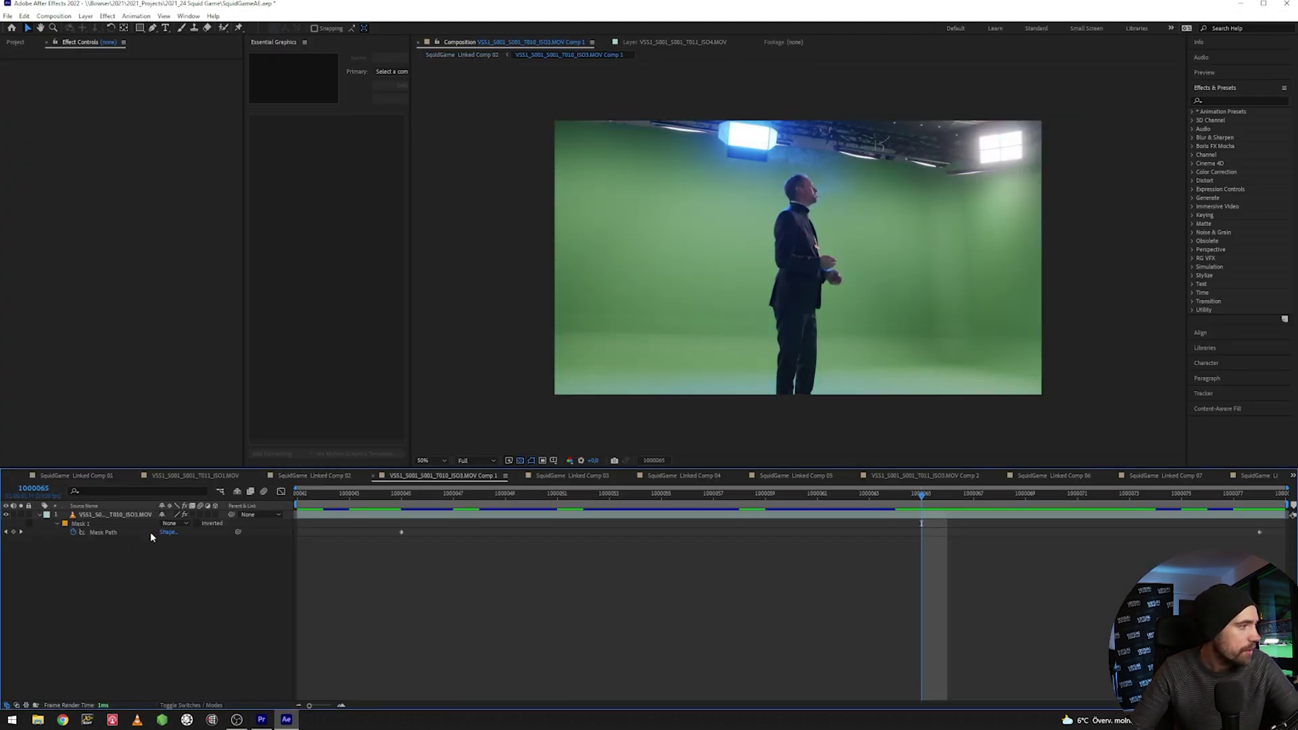
click(136, 513)
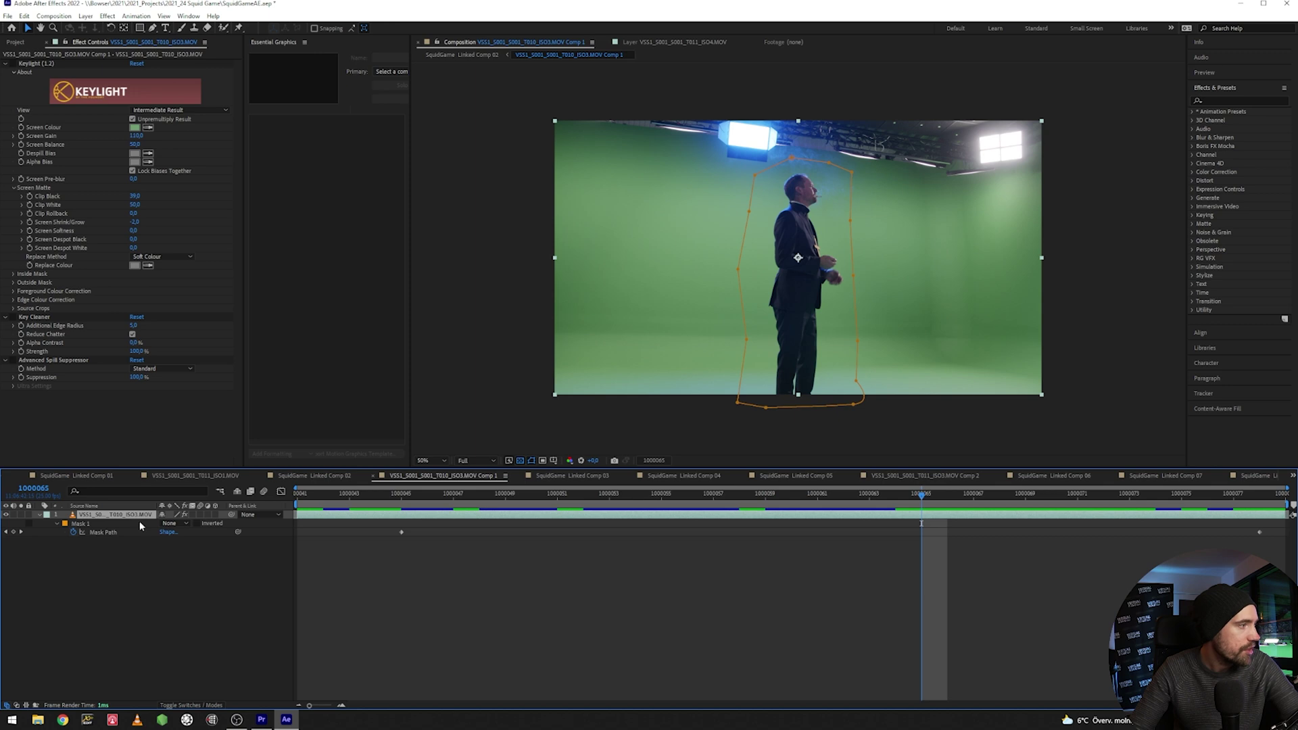
click(13, 64)
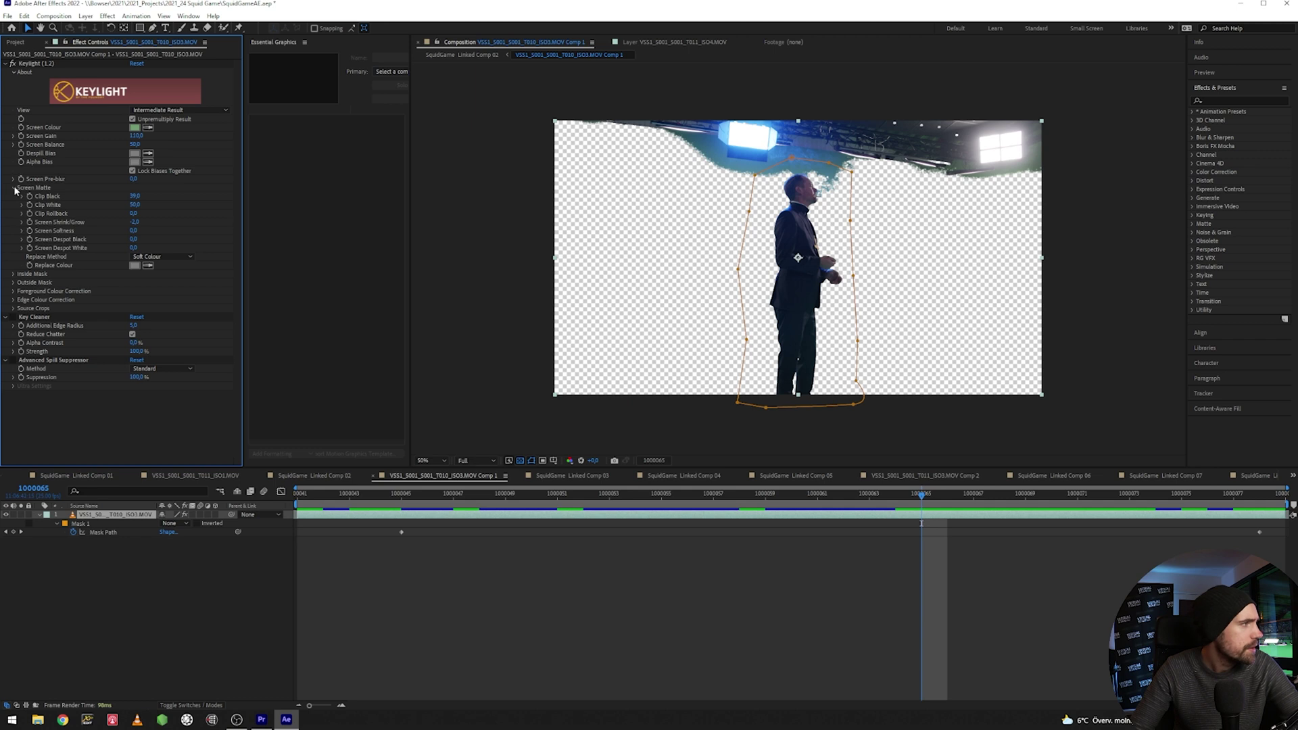
click(12, 317)
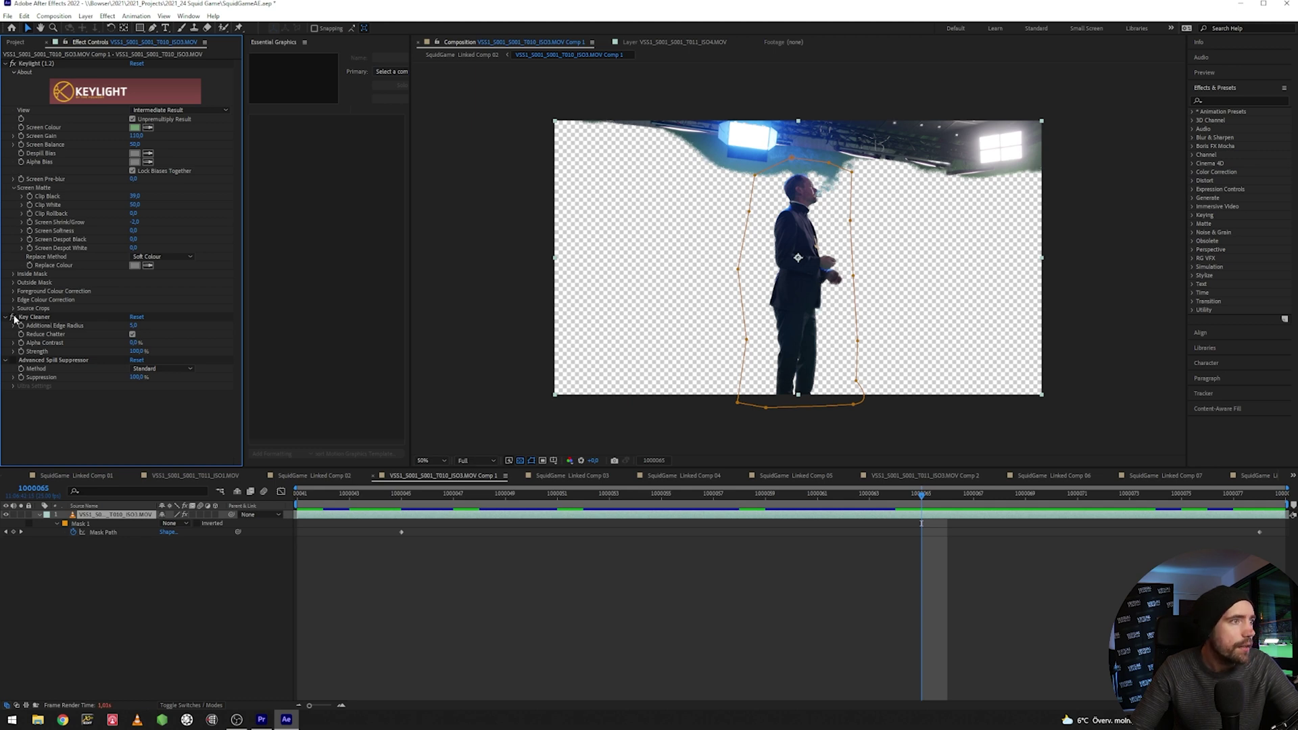
click(13, 360)
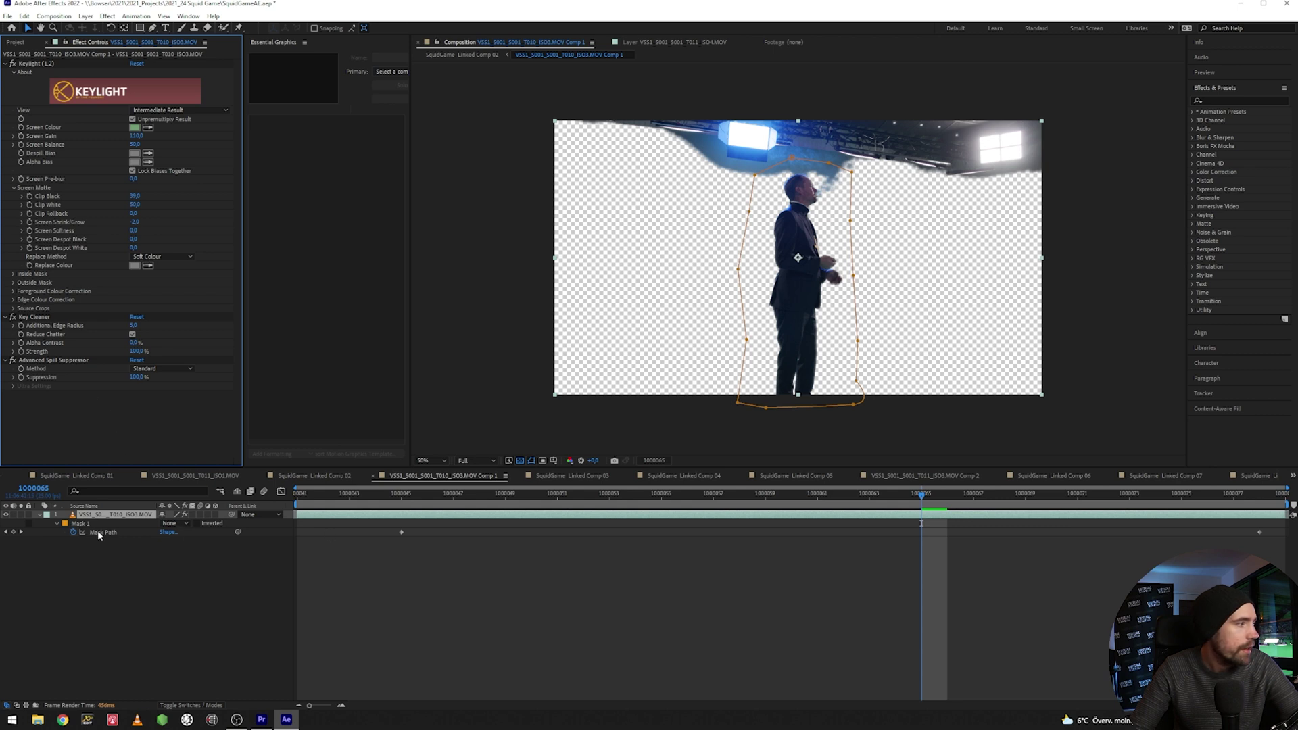
Set Mask 1's mode to Add on the keyed footage and scrub forward to frame 1000073 to check the mask
click(175, 524)
click(178, 545)
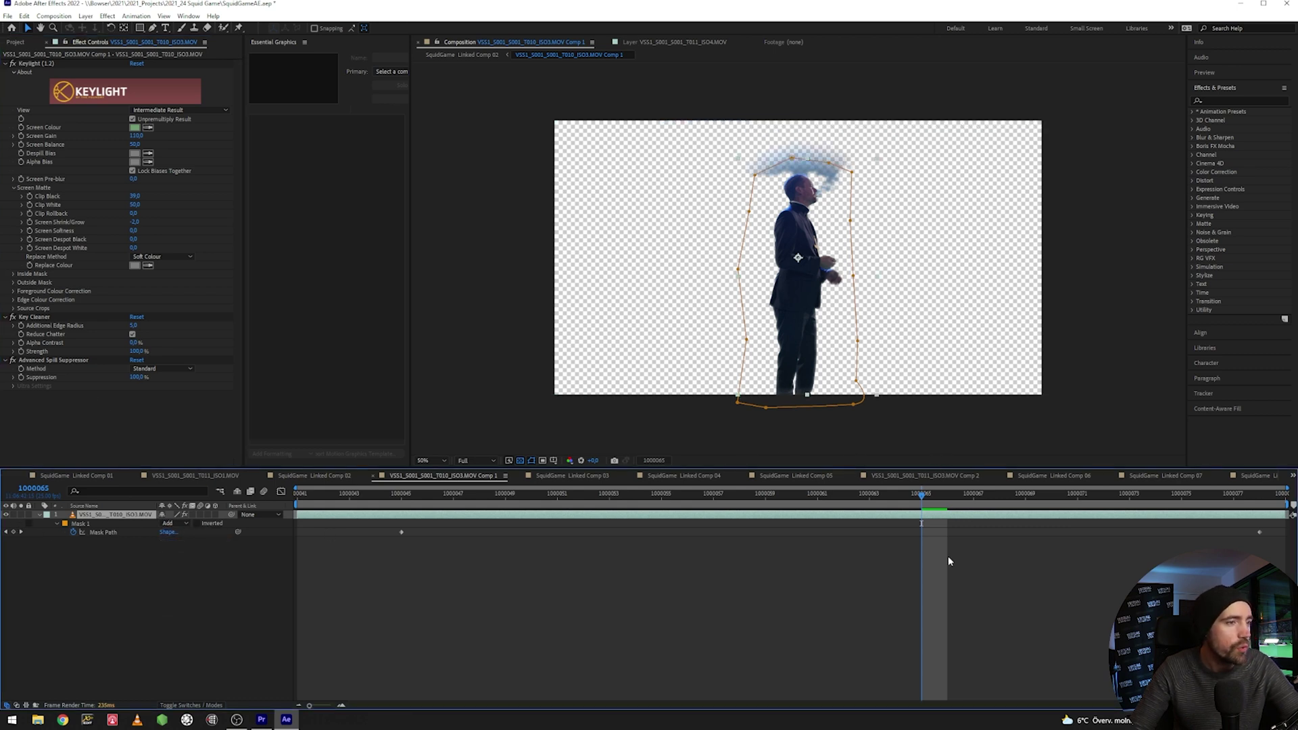
drag(930, 498, 1081, 507)
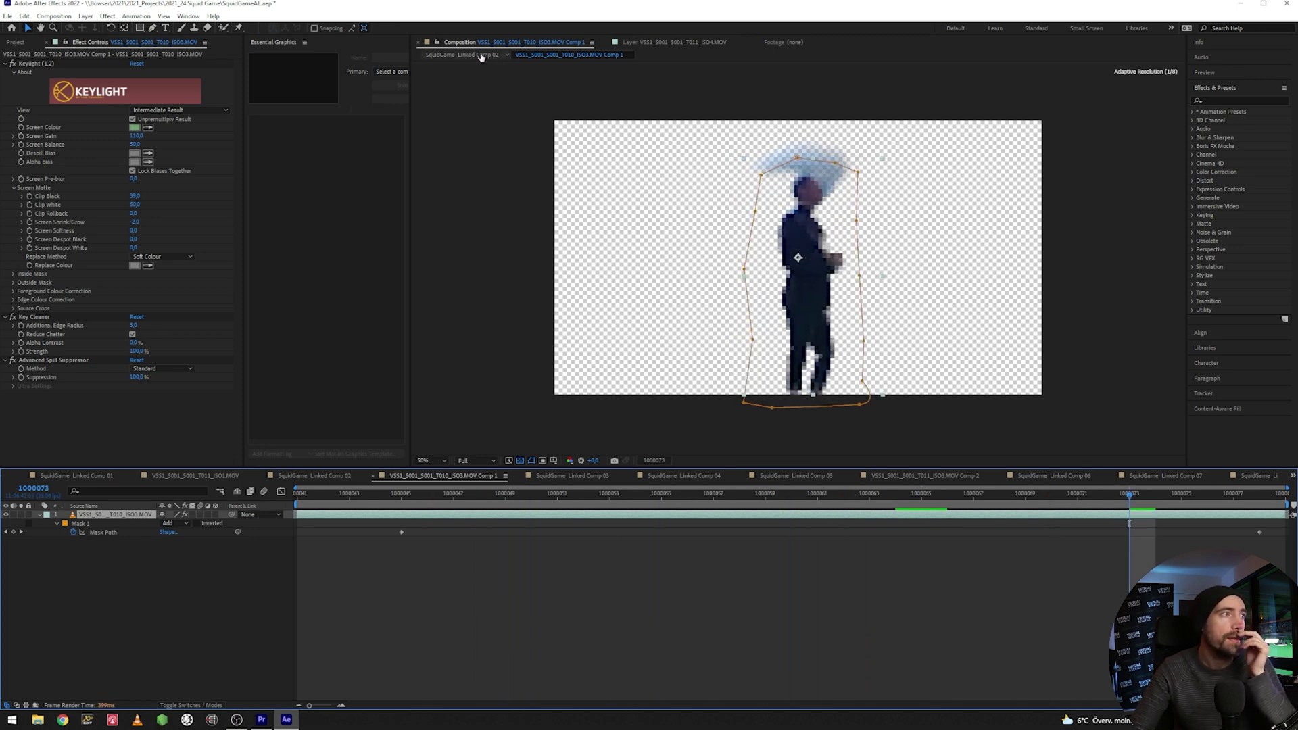
Return to SquidGame Linked Comp 02 and hide and reshow the Supercomp layer to compare the composite
click(481, 55)
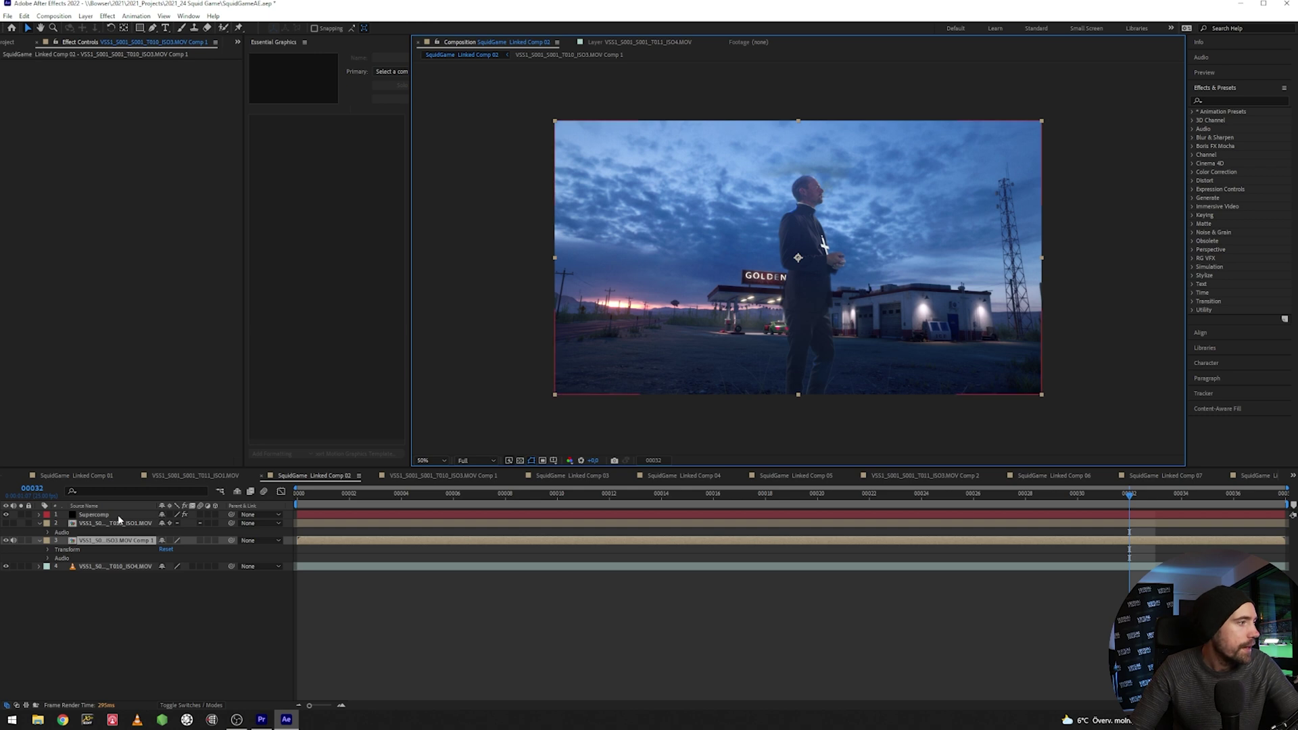
click(93, 515)
click(6, 514)
click(6, 515)
Open the Supercomp panel and toggle Color Correction off and on for the ISO3.MOV Comp 1 layer
click(56, 99)
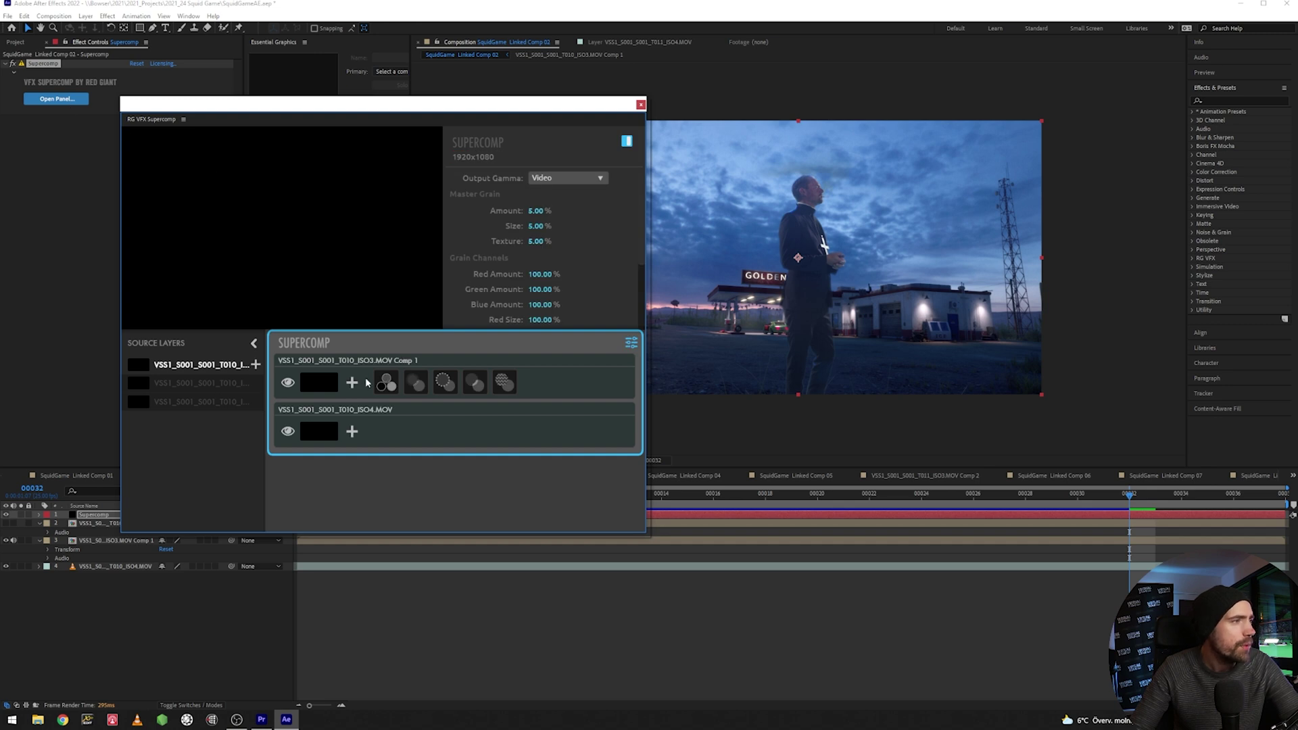
click(388, 384)
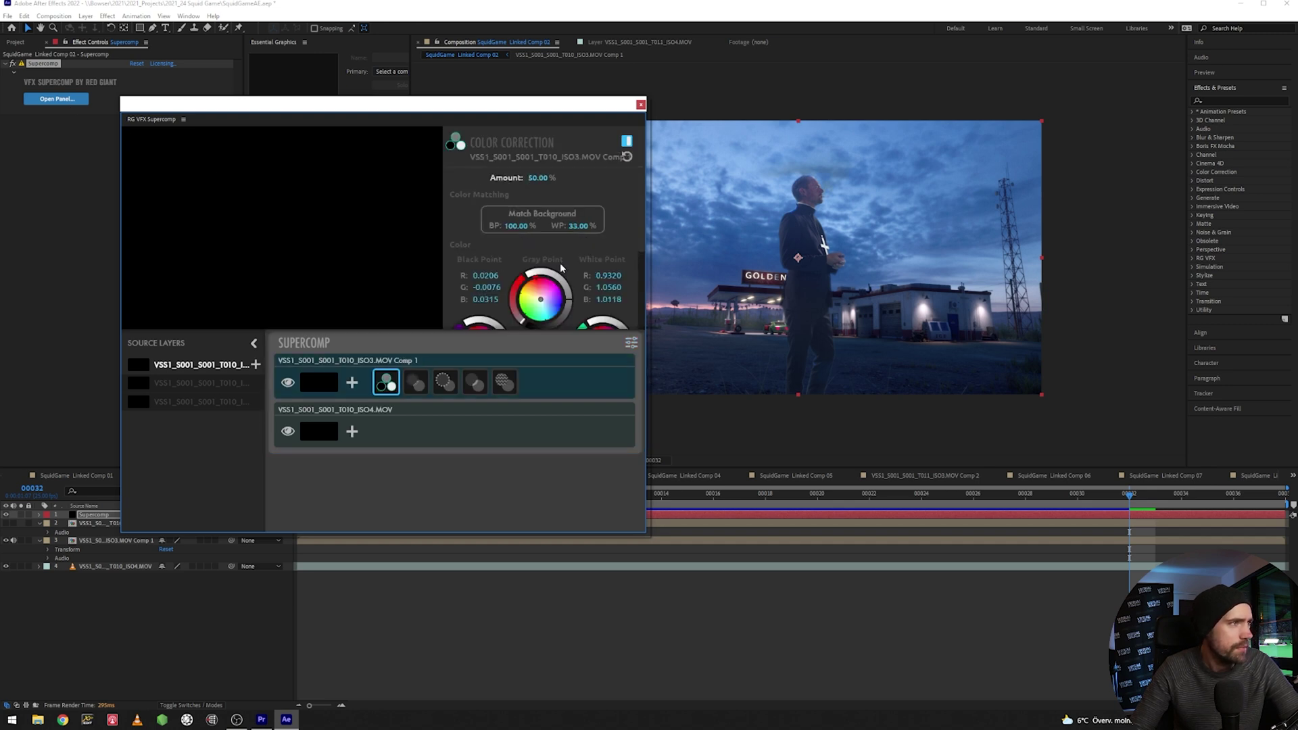
click(627, 142)
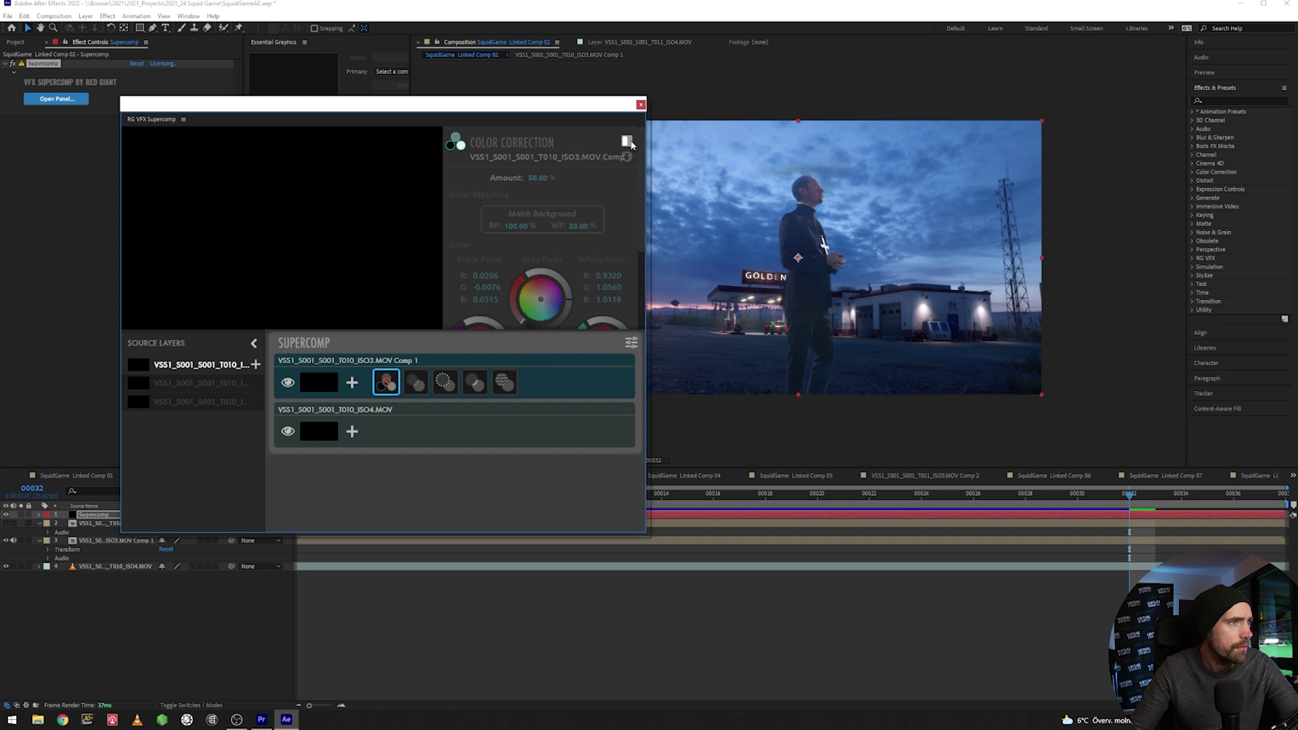
click(626, 141)
Toggle Edge Erode and Edge Blend off and on for the ISO3.MOV Comp 1 layer and close the Supercomp panel
click(426, 383)
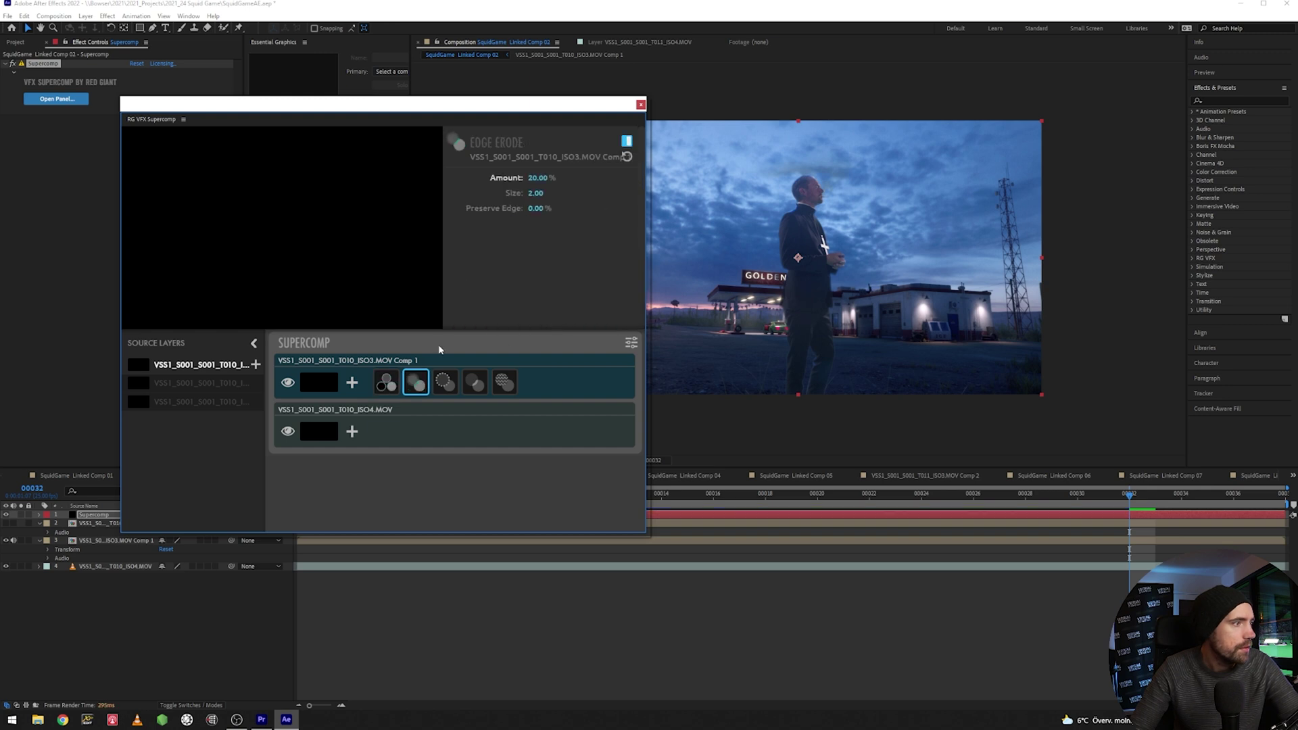
click(627, 141)
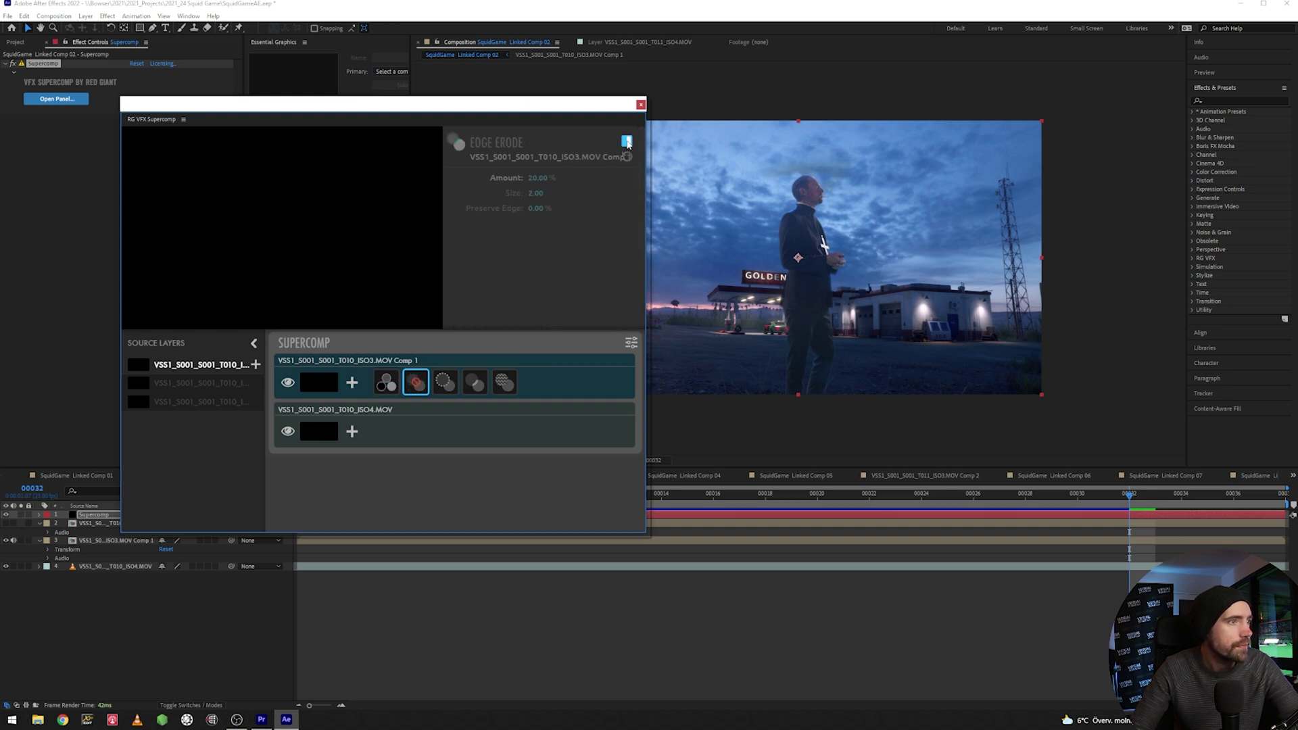
click(627, 141)
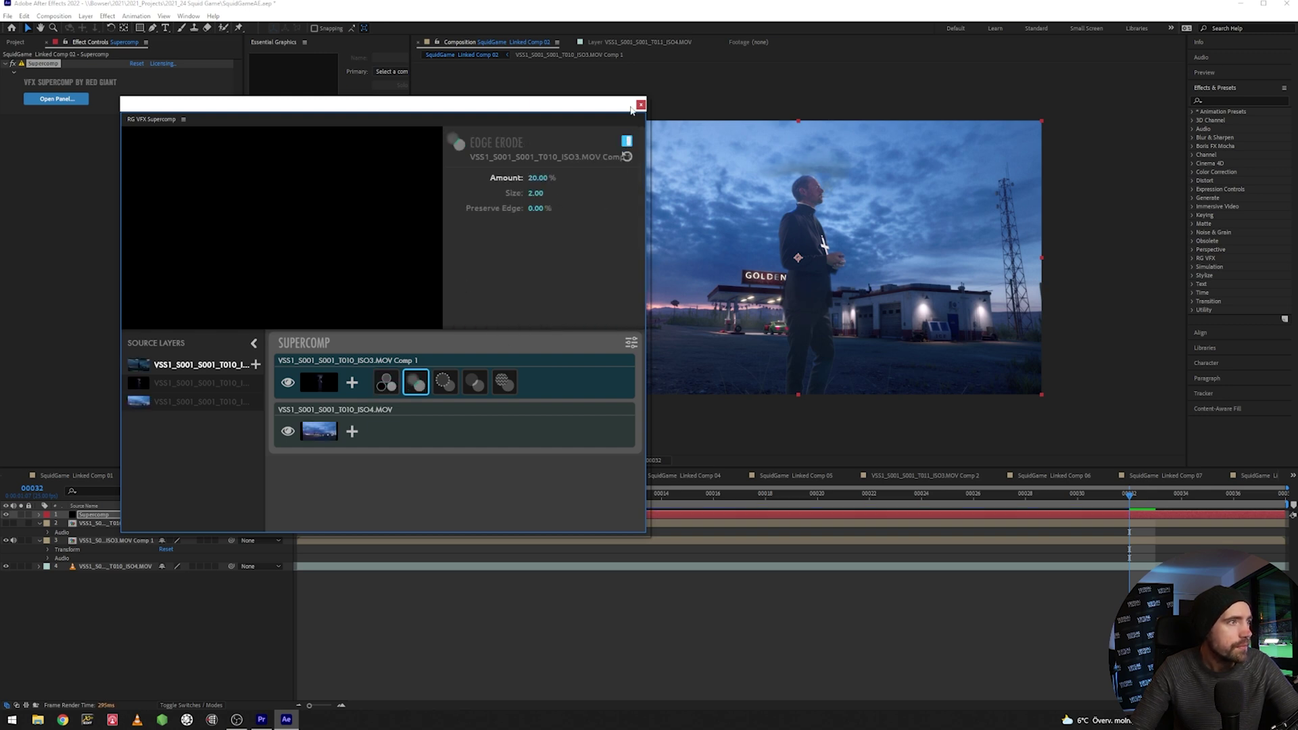
click(445, 381)
click(626, 141)
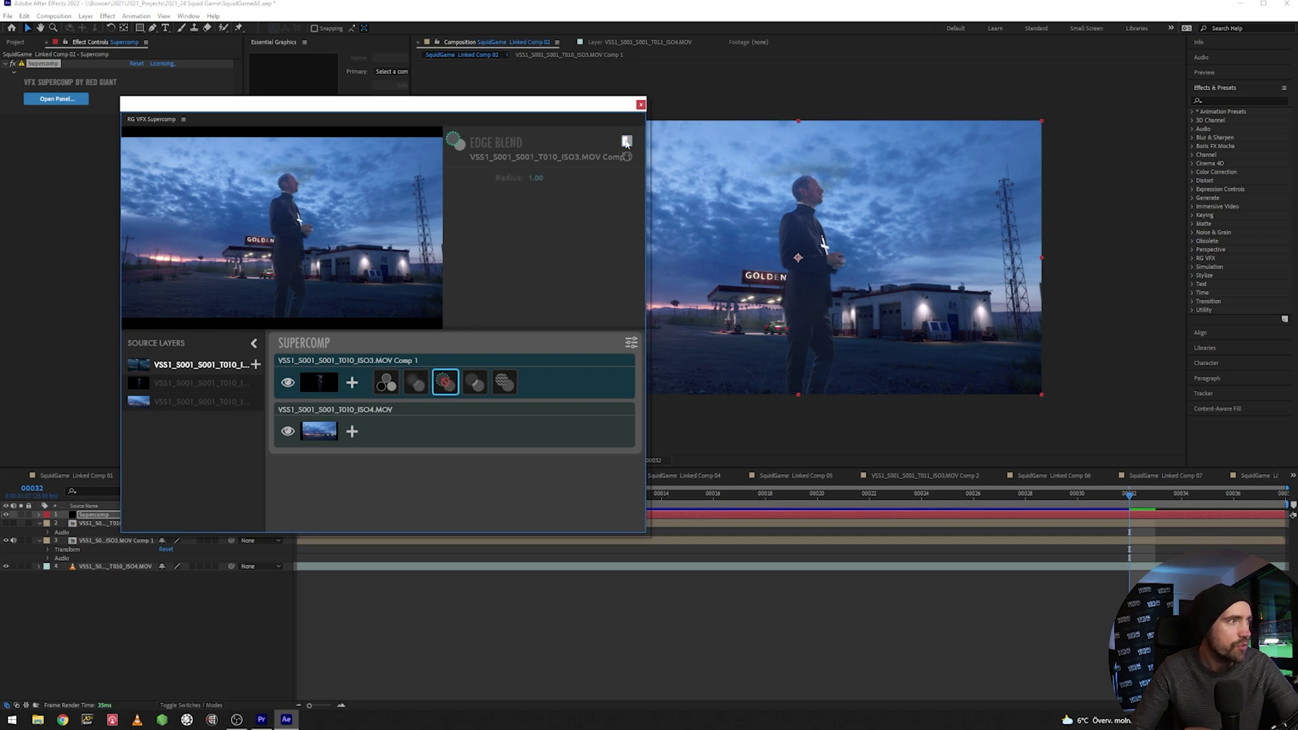
click(627, 141)
click(640, 105)
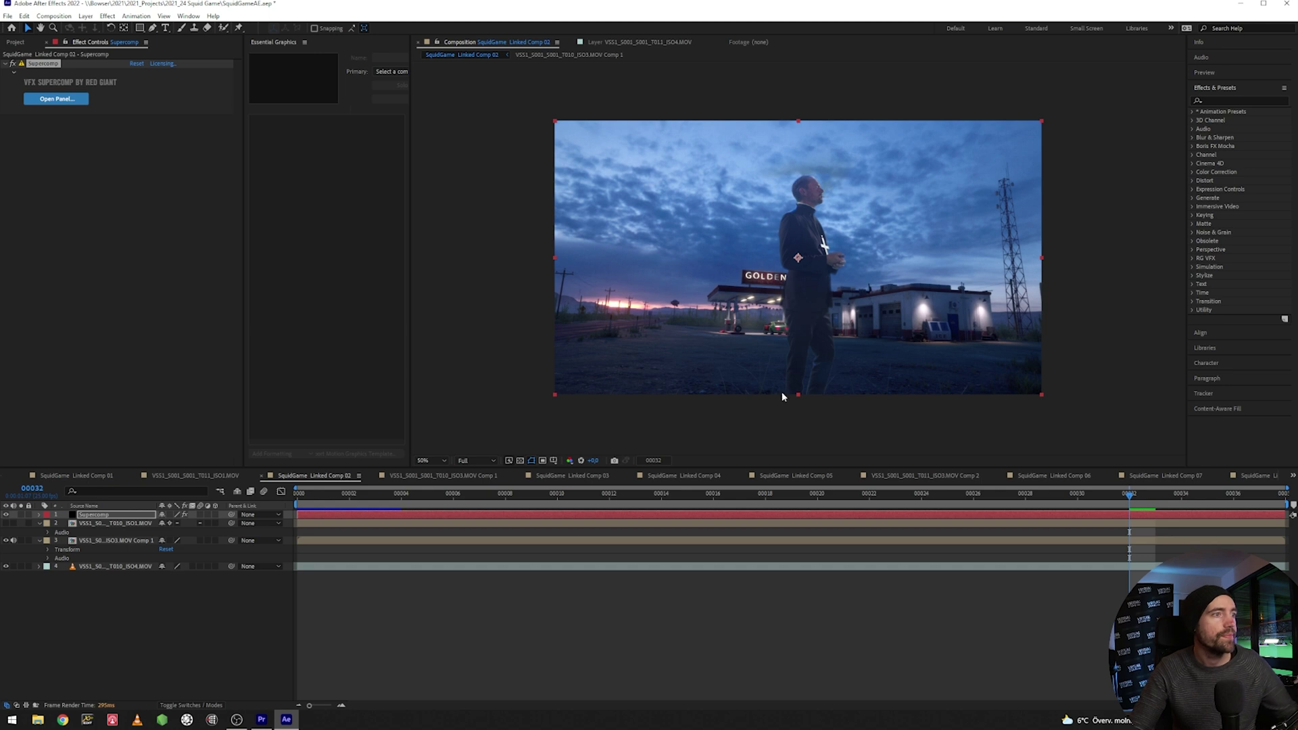
Switch to Premiere Pro, move to 00:00:11:05 in Squid4, and toggle the adjustment layer track's visibility to compare the grade
click(261, 719)
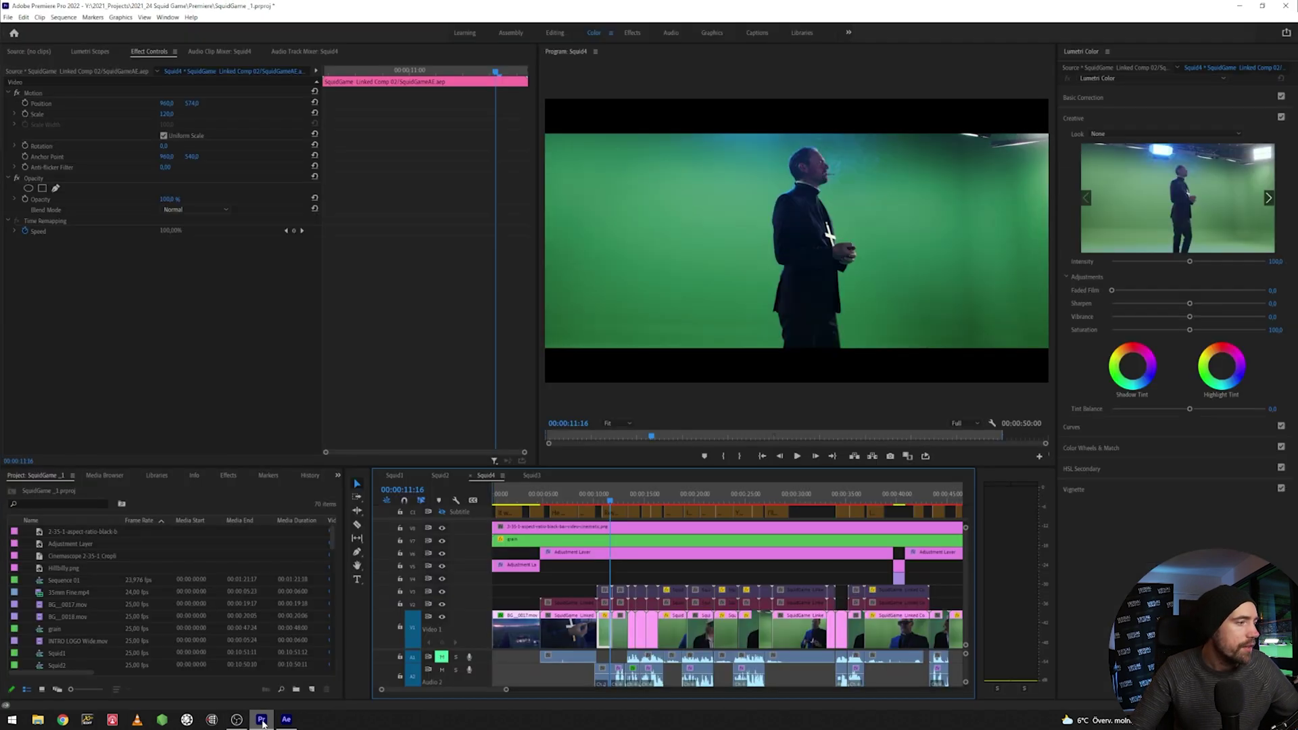
scroll(594, 571, up, 4)
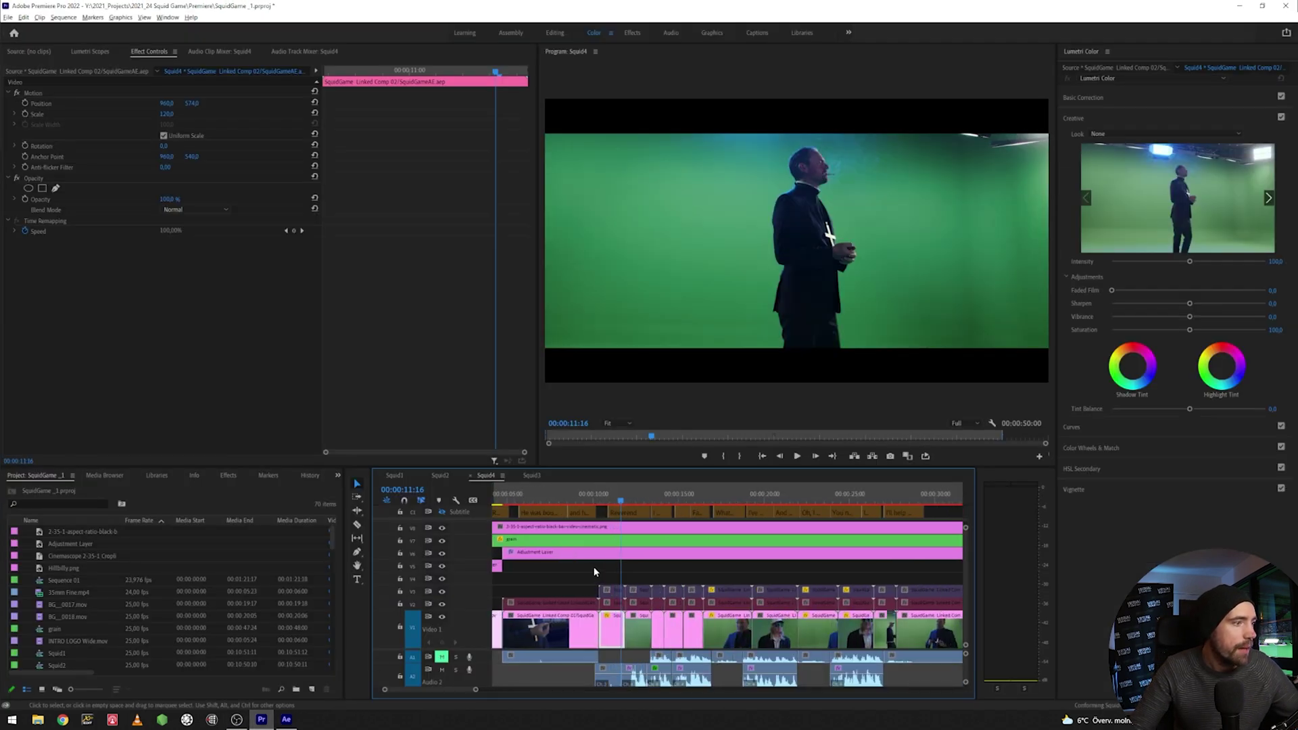
click(617, 502)
drag(617, 503, 619, 502)
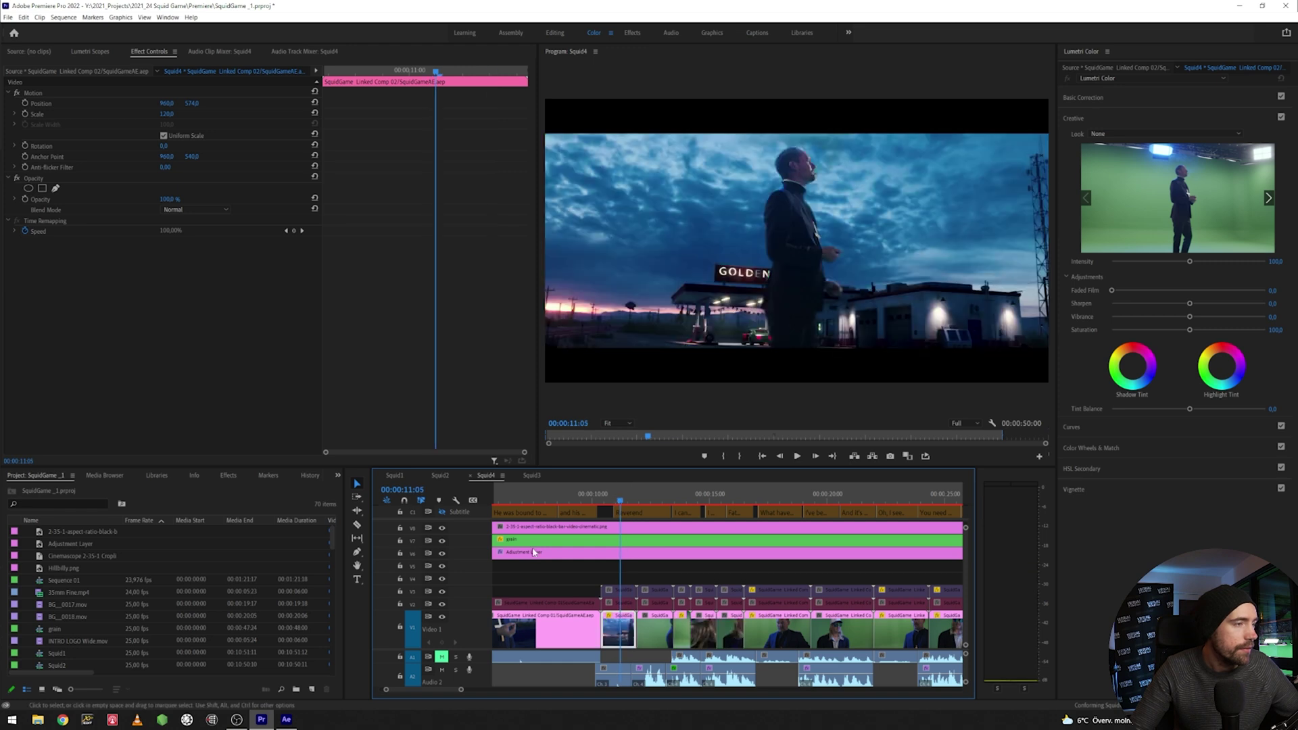
click(442, 553)
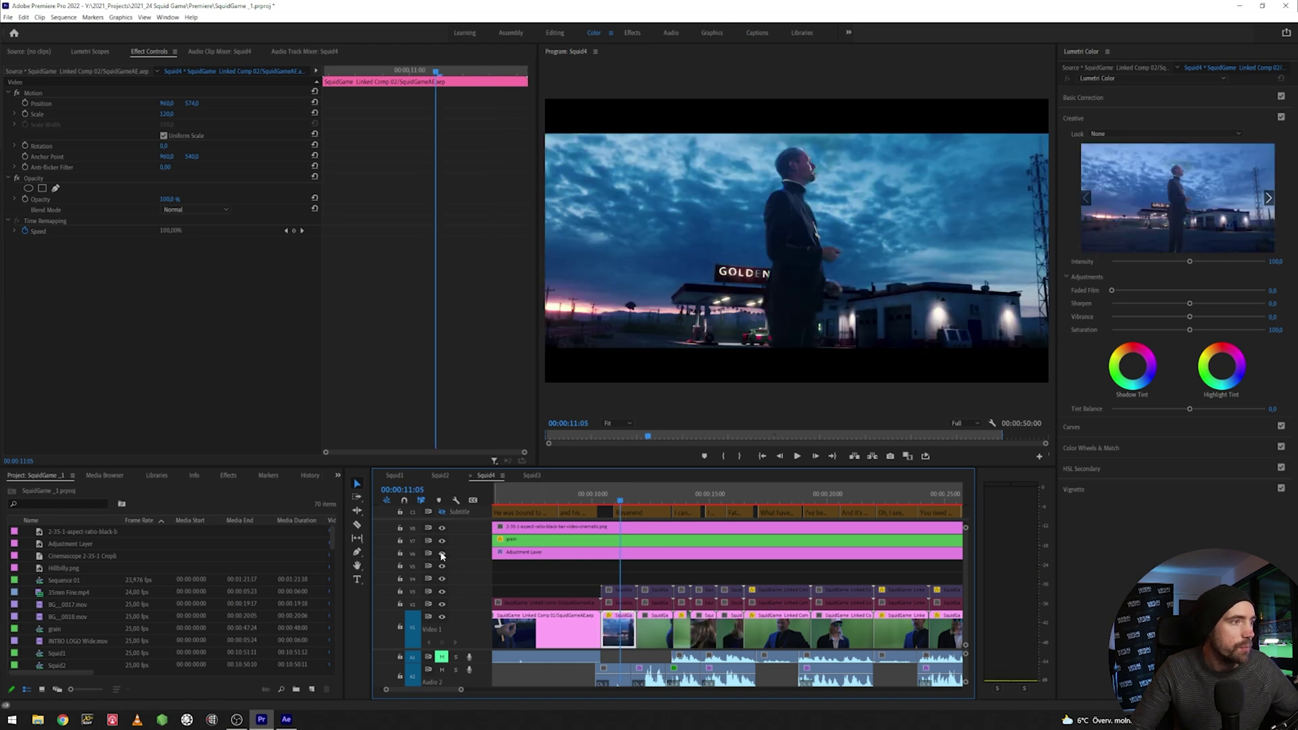
click(442, 553)
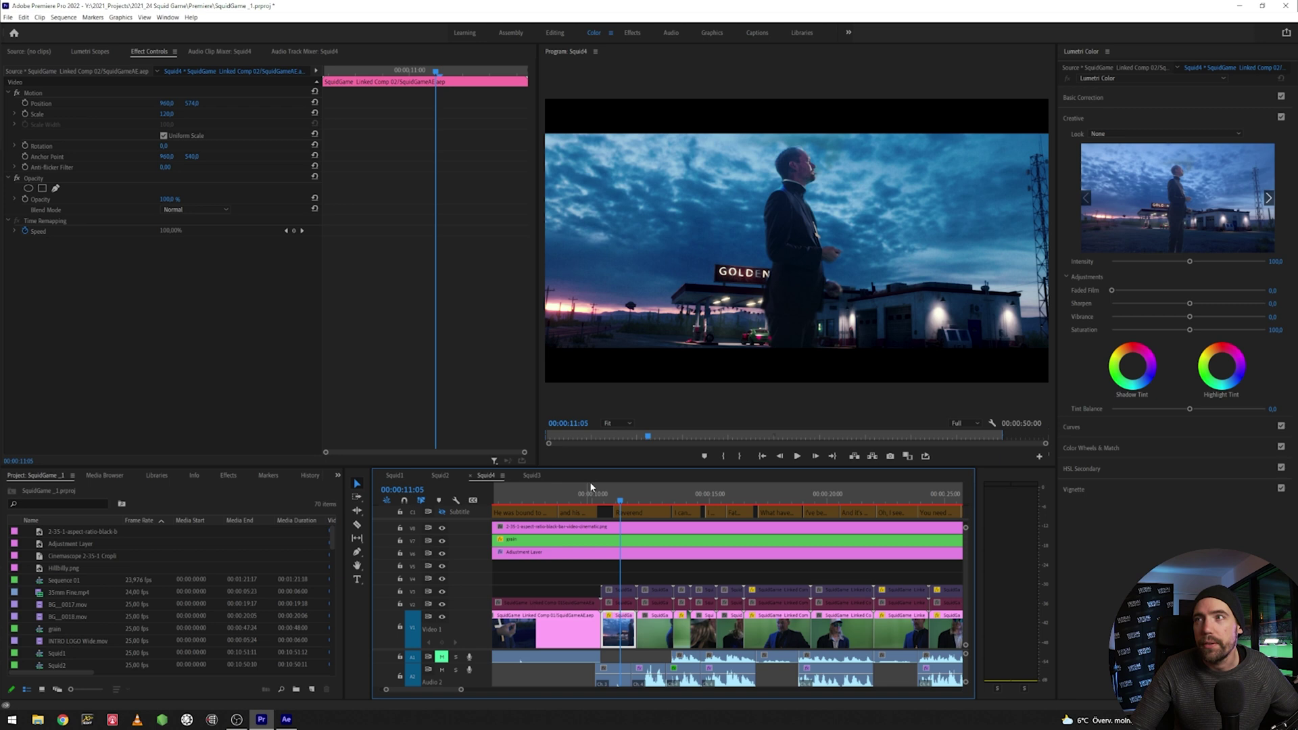
Move to the green-screen clip at 00:00:15:18 and open its linked composition for editing in After Effects
click(634, 502)
drag(634, 502, 727, 517)
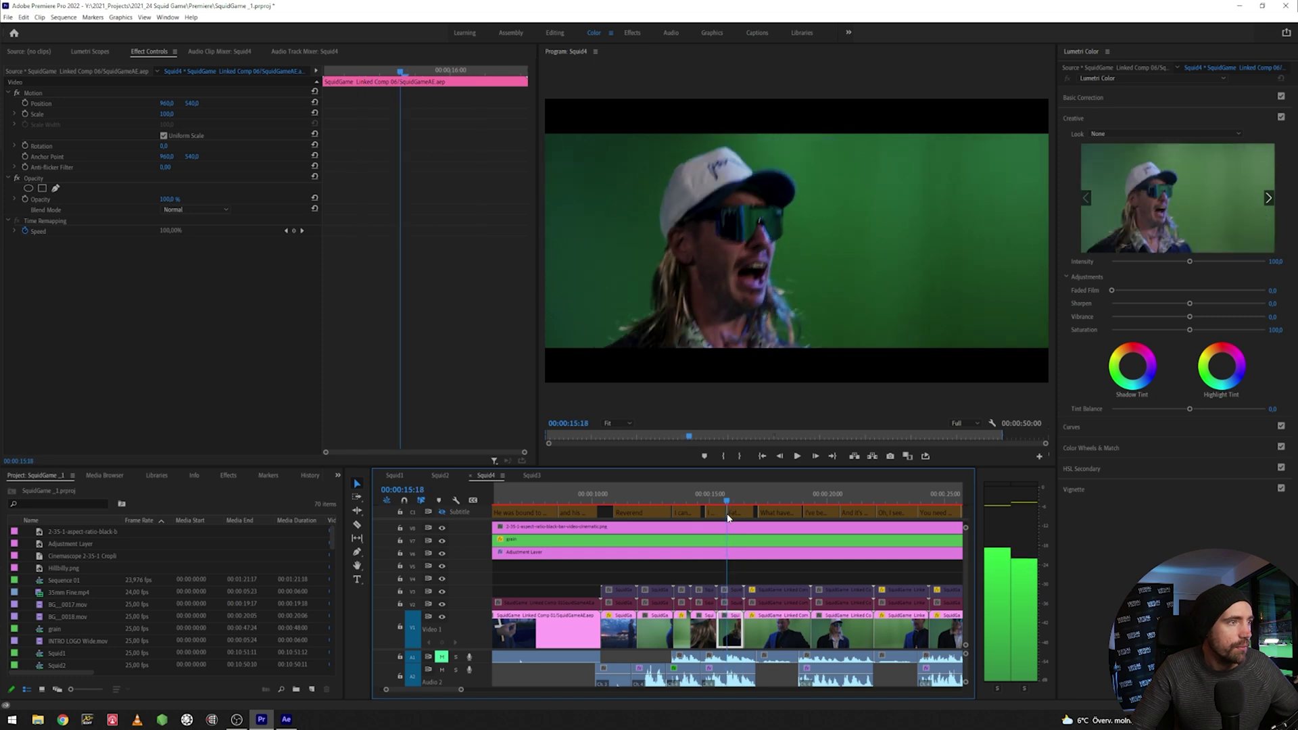
right_click(725, 637)
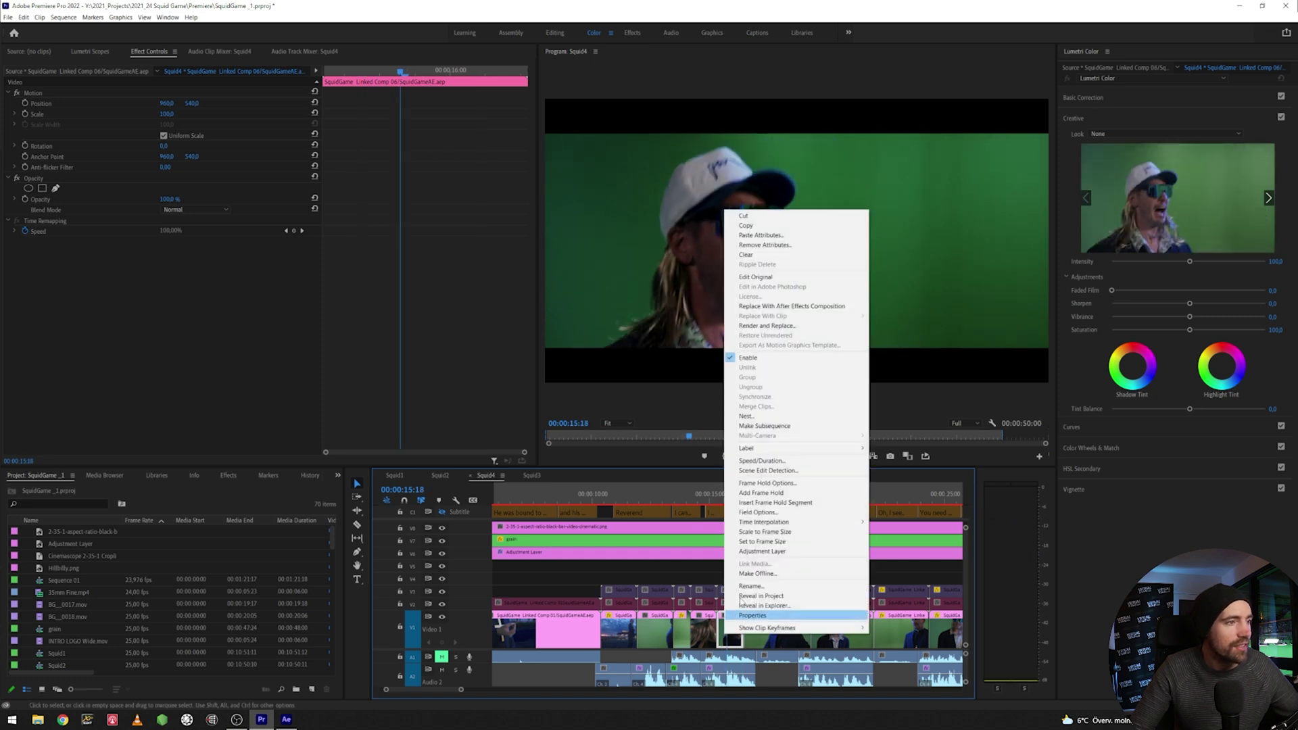
click(771, 287)
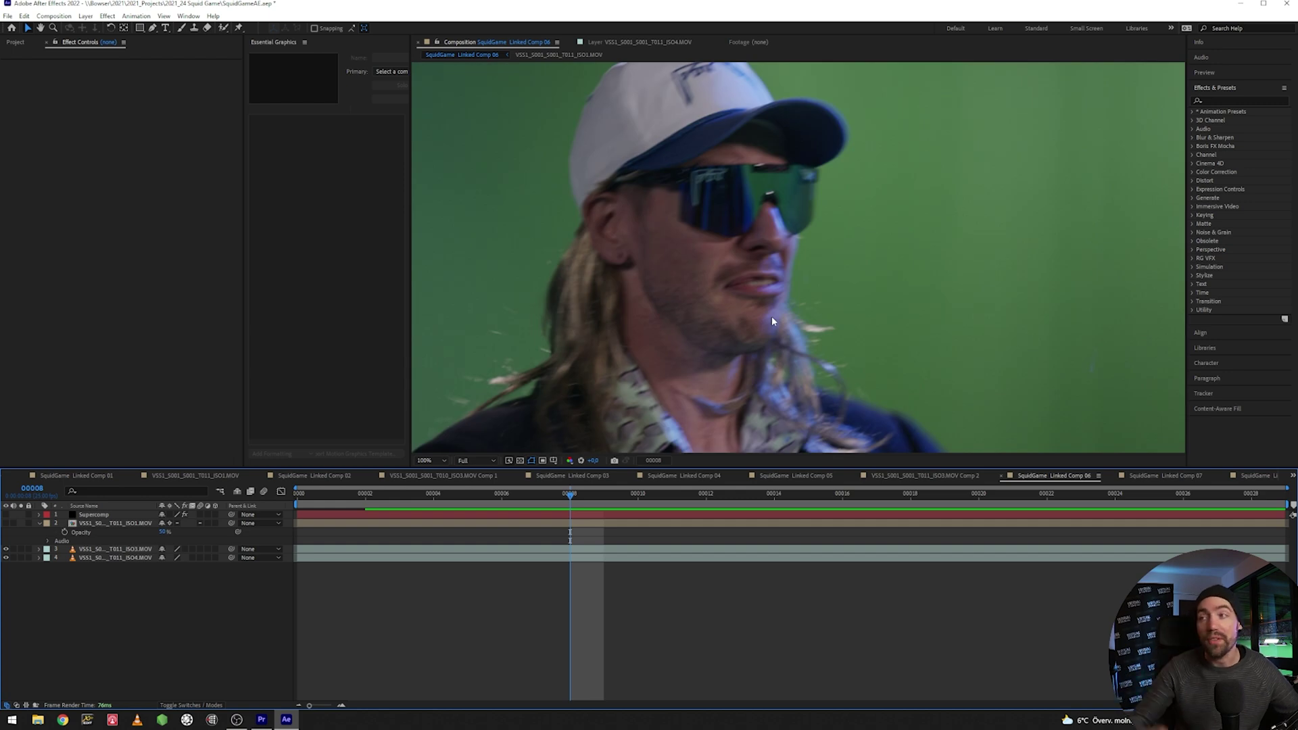
Enable Keylight, Key Cleaner and Advanced Spill Suppressor on the ISO3.MOV footage layer of SquidGame Linked Comp 06
scroll(745, 294, down, 2)
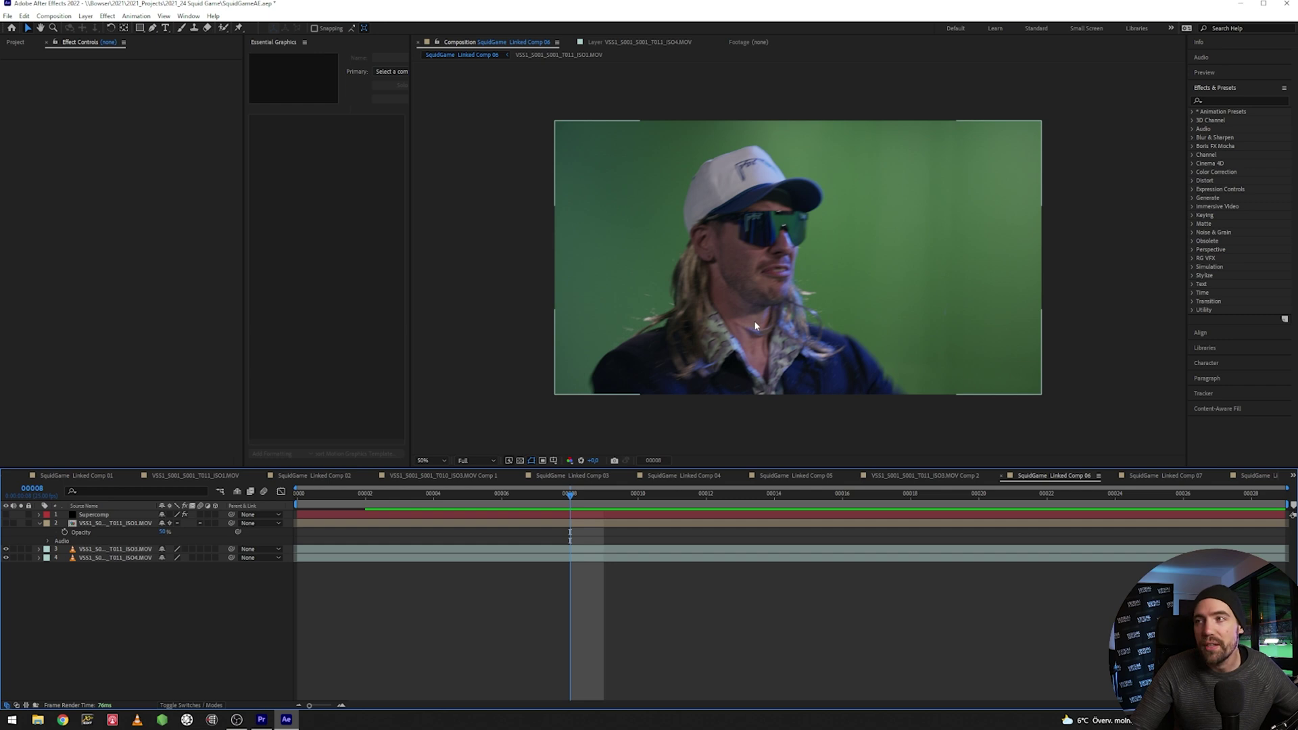
click(118, 550)
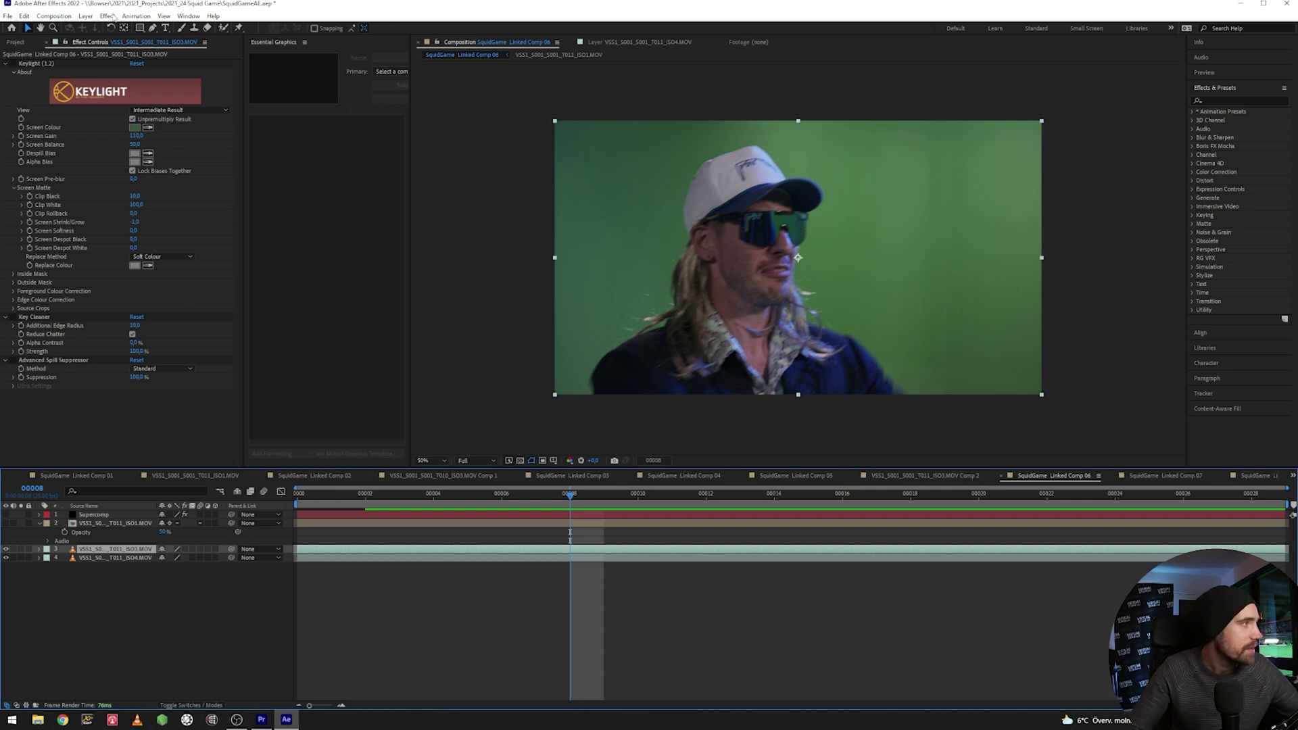
click(14, 67)
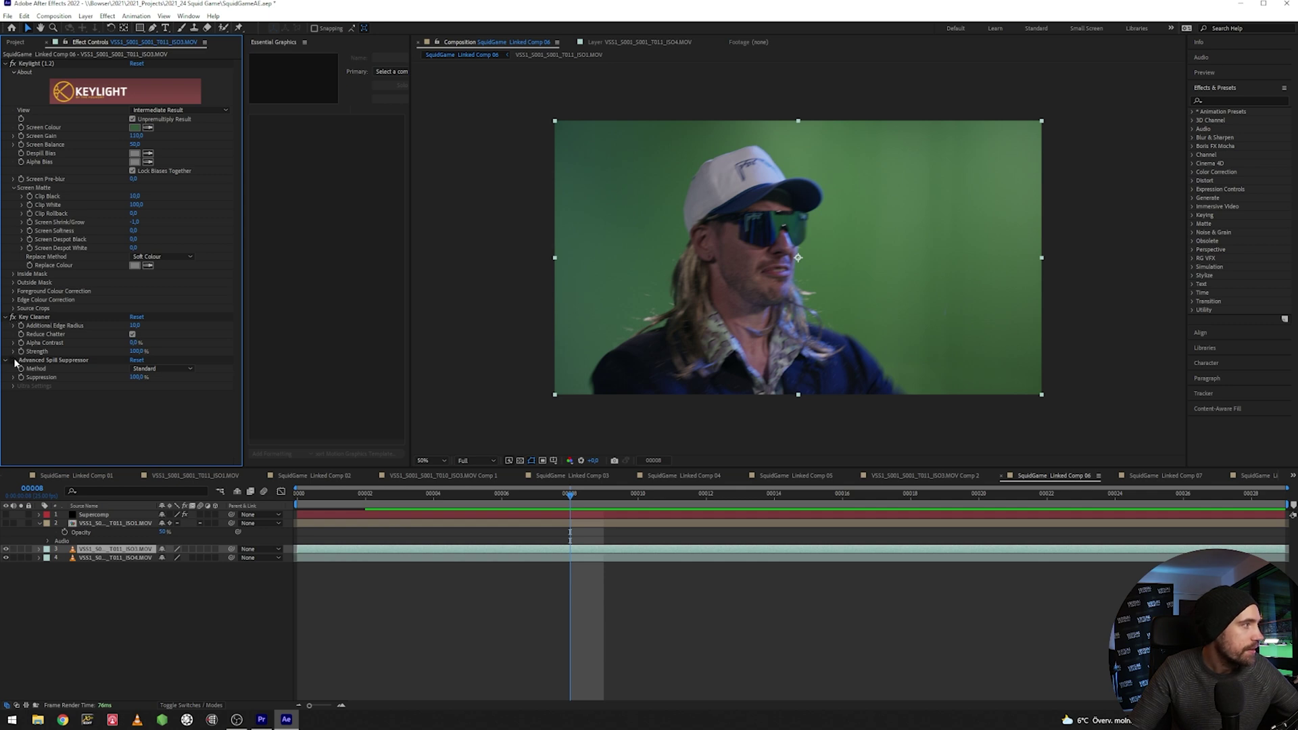
click(575, 507)
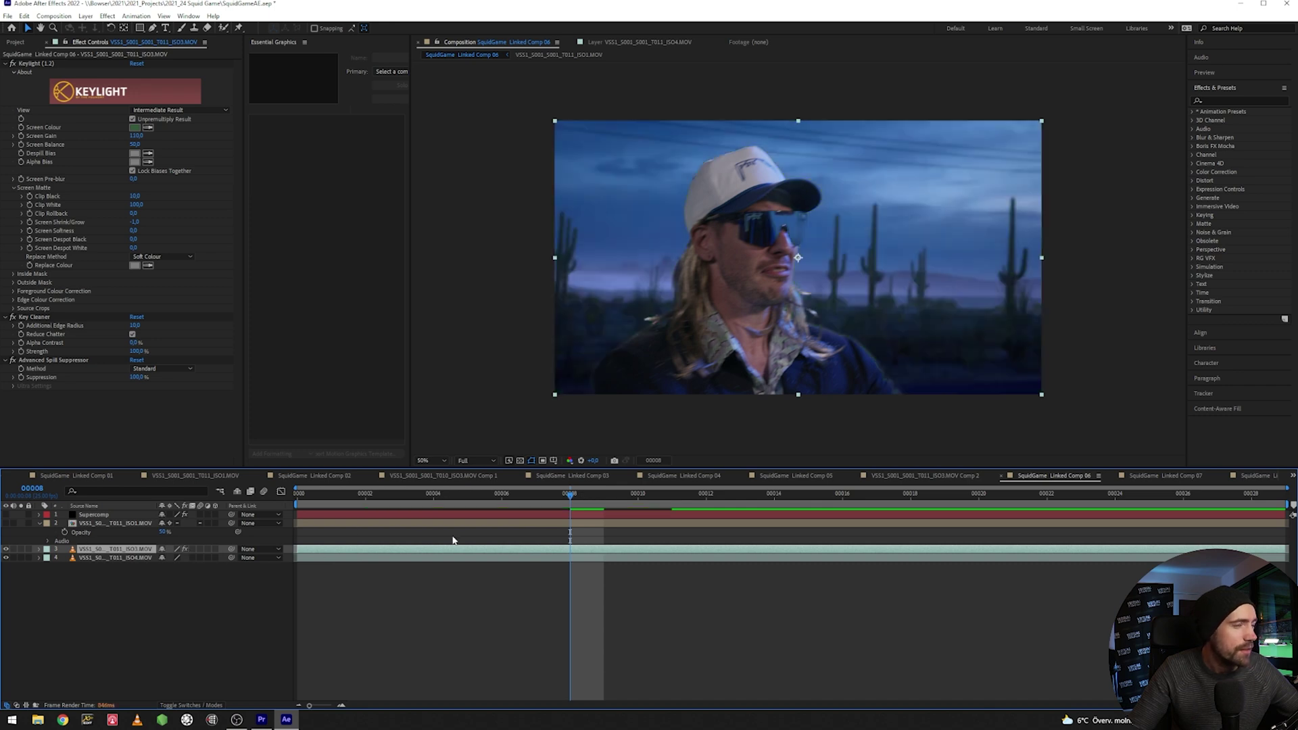
Examine the key's edges around the man's face and sunglasses, scrubbing forward to frame 25
scroll(776, 231, up, 4)
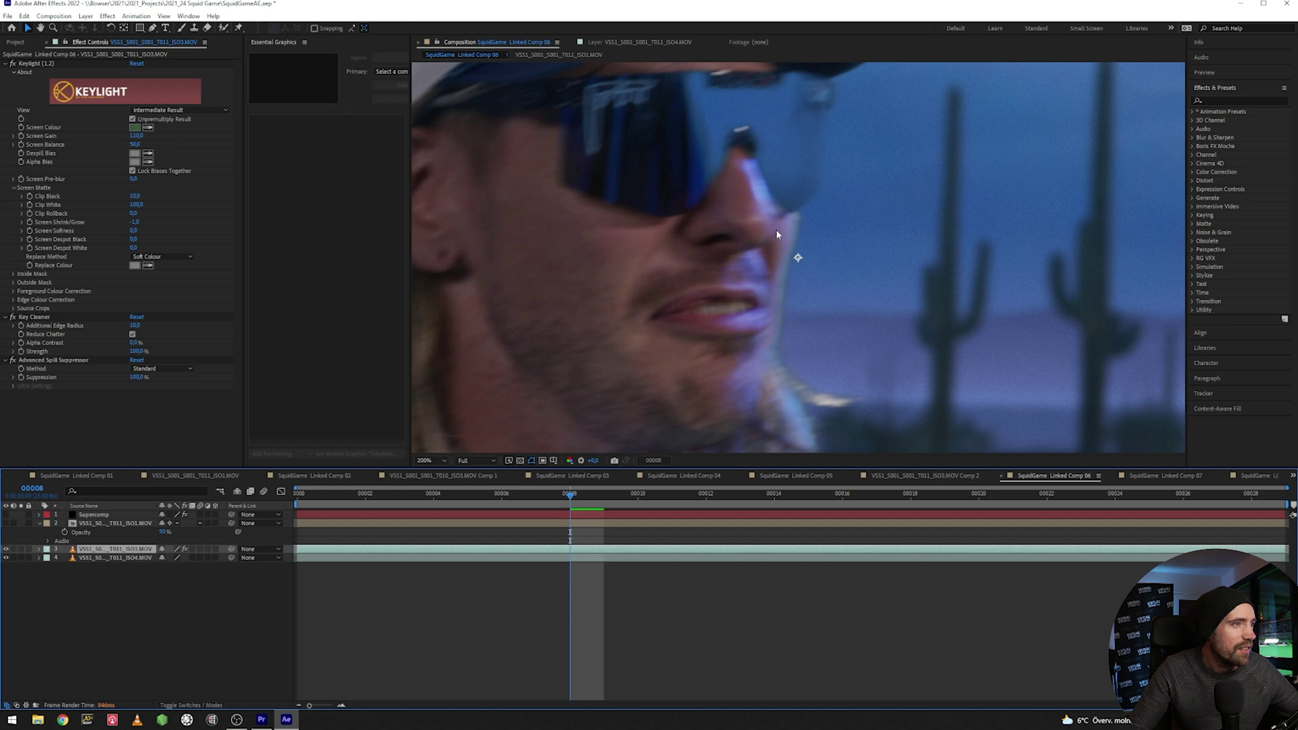
scroll(776, 227, down, 2)
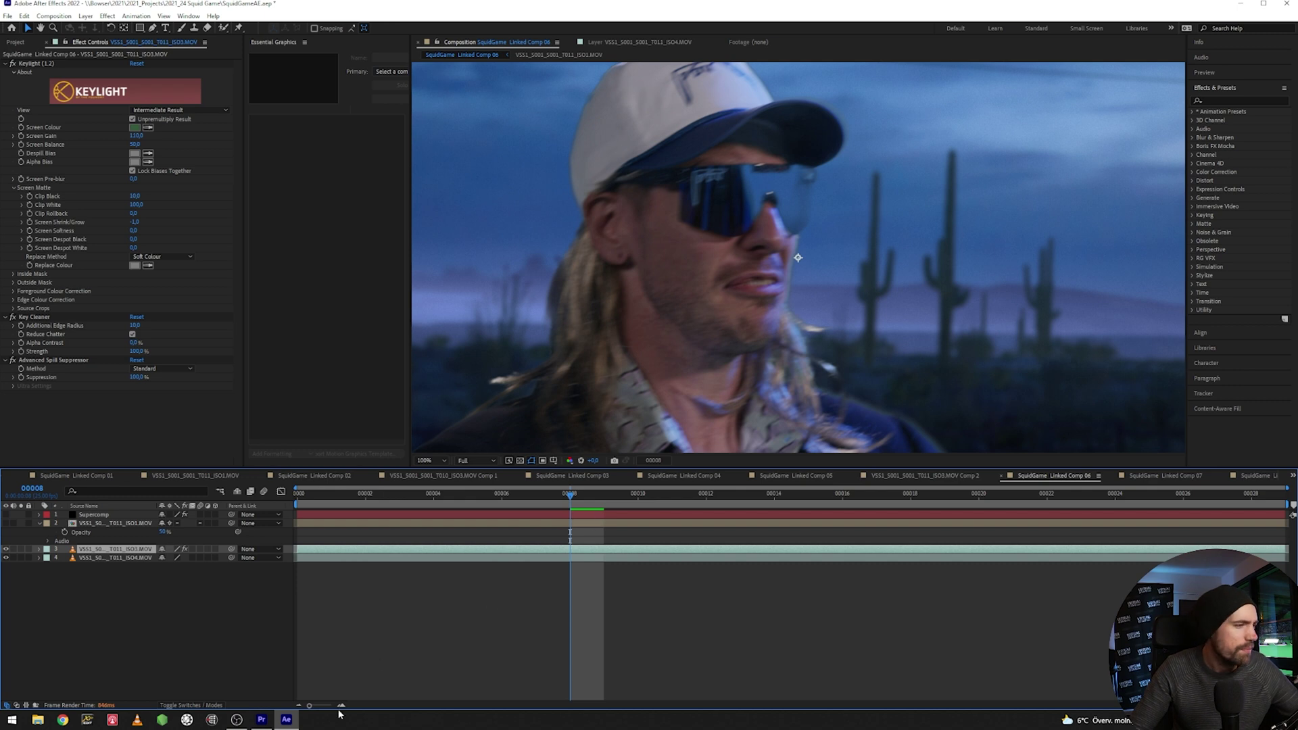
drag(611, 499, 892, 501)
key(space)
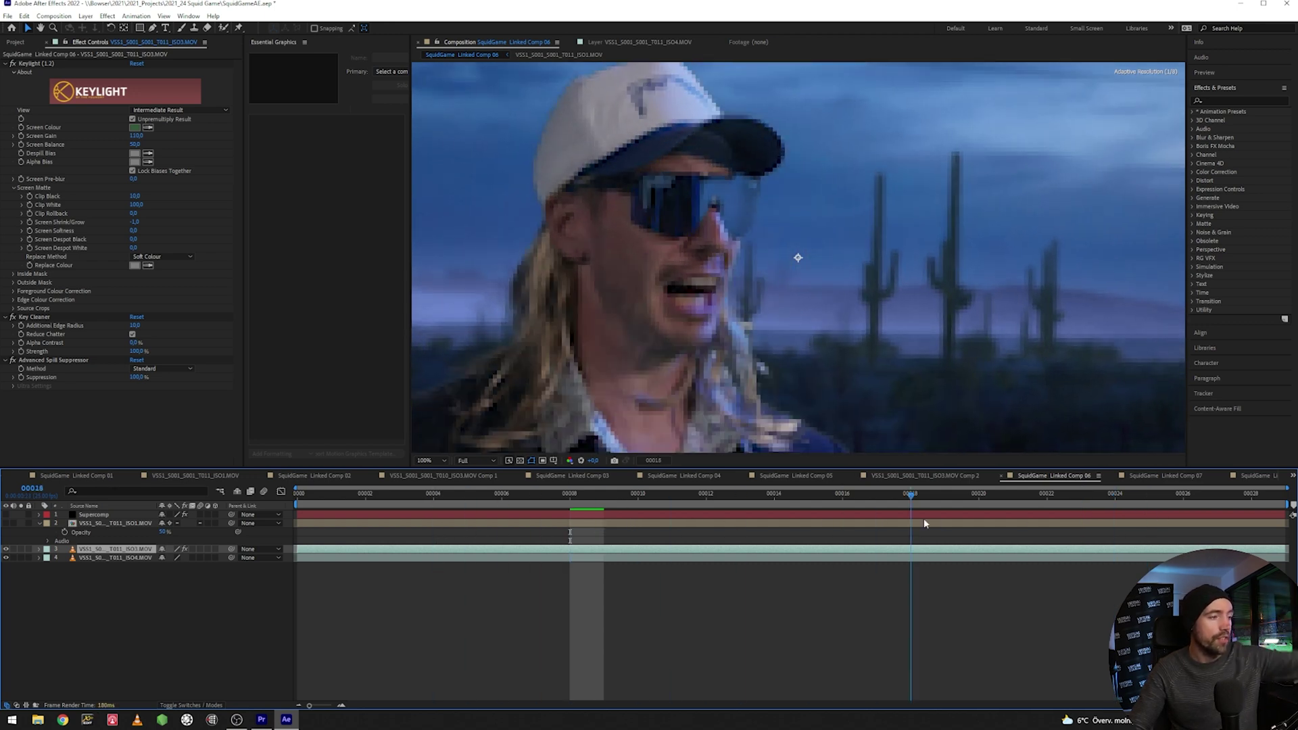
key(space)
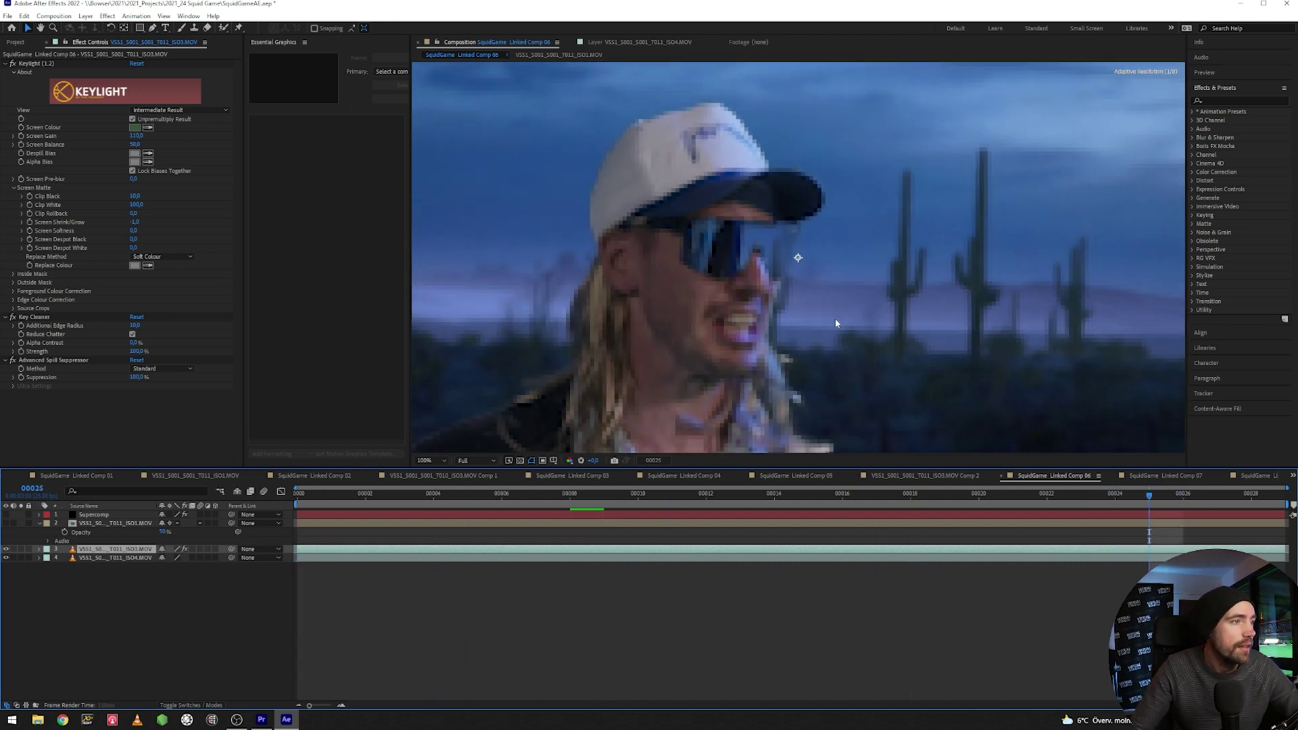
Show the Supercomp layer in SquidGame Linked Comp 06 and scrub through the shot to check the composite
click(6, 515)
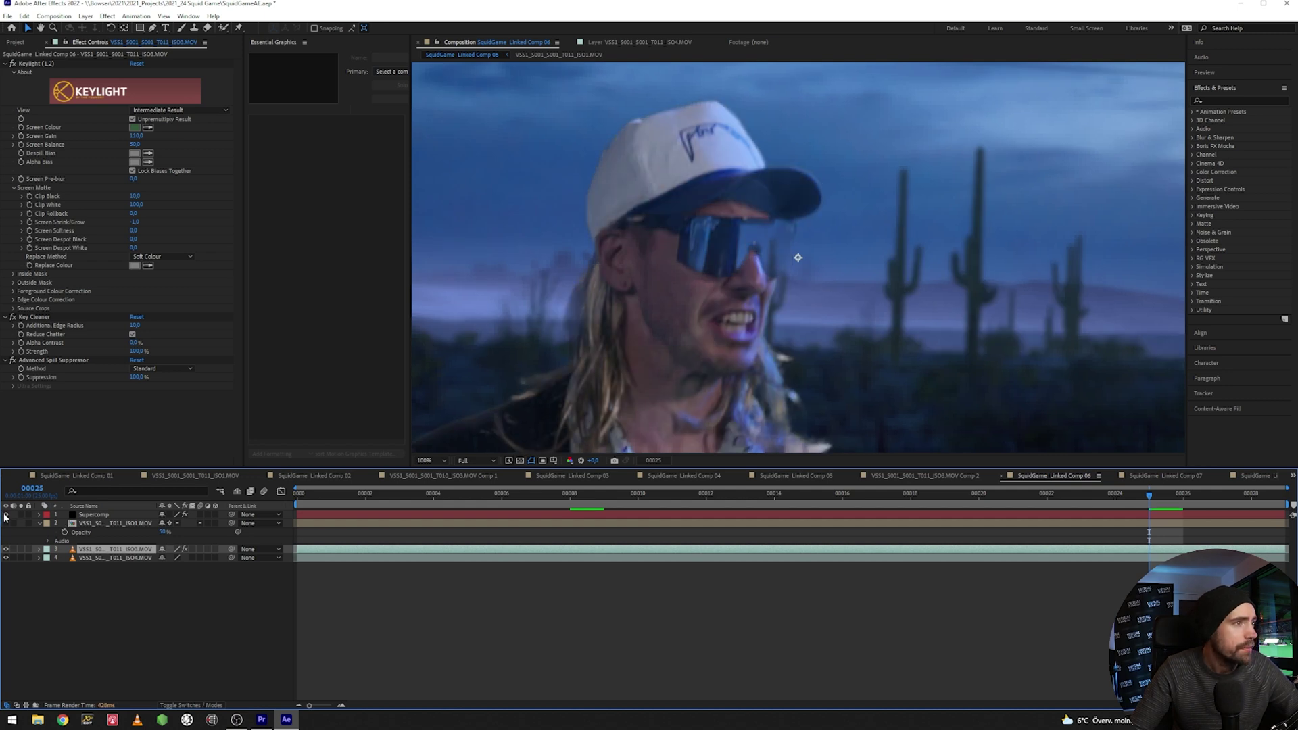
scroll(711, 317, down, 2)
drag(1097, 500, 748, 514)
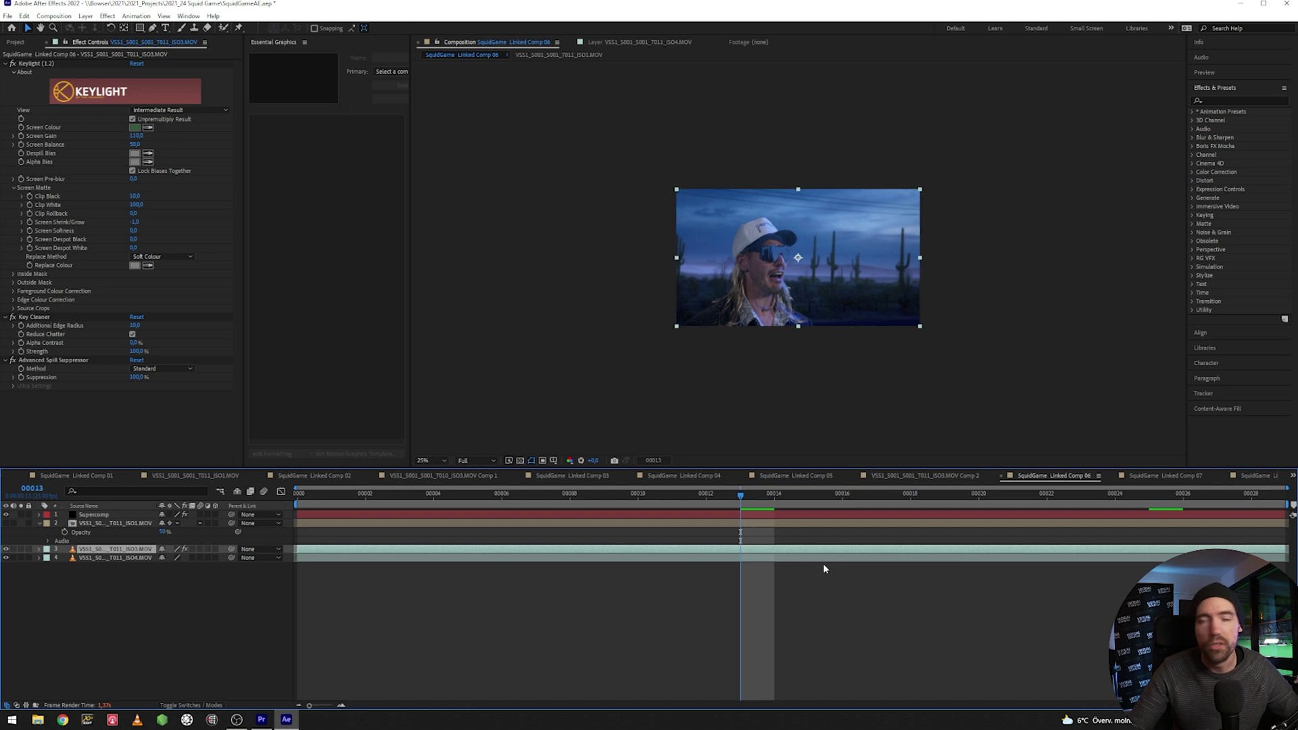
drag(886, 498, 1063, 498)
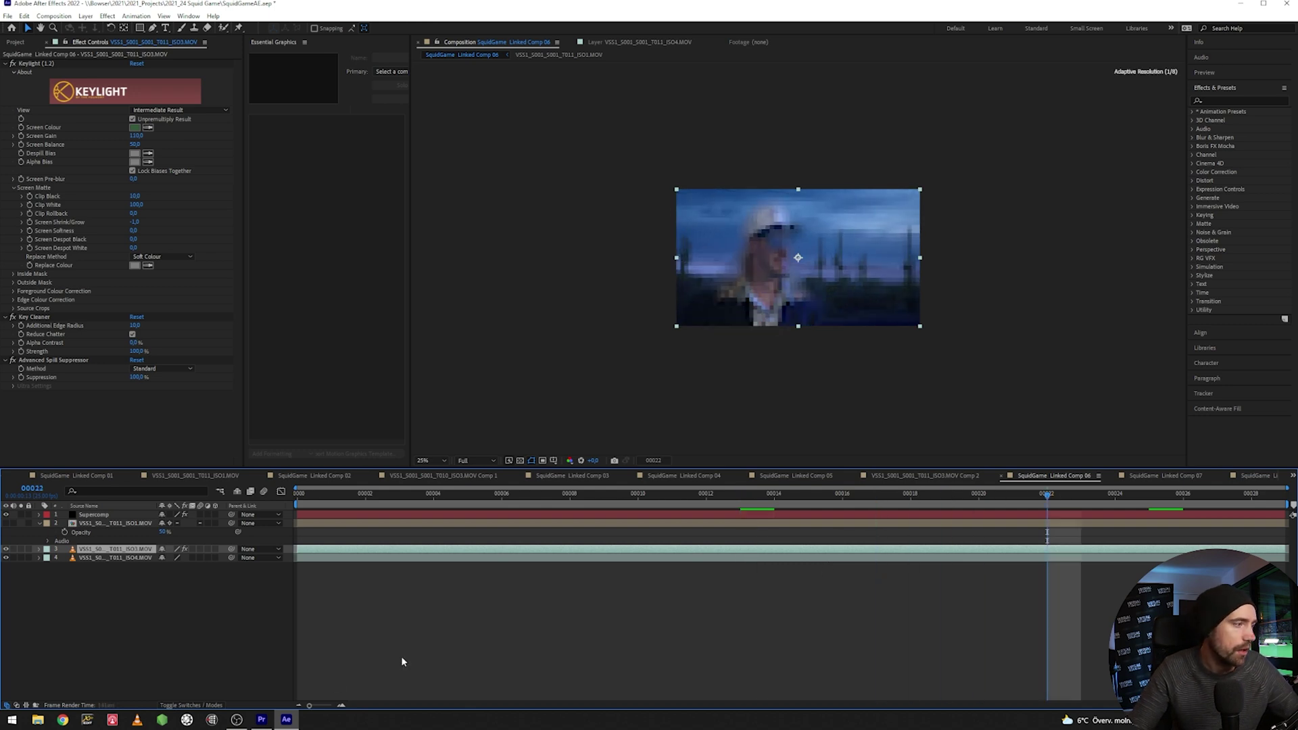
Return to Premiere Pro, move to the clip at 00:00:29:01, and open its linked composition for editing in After Effects
click(262, 719)
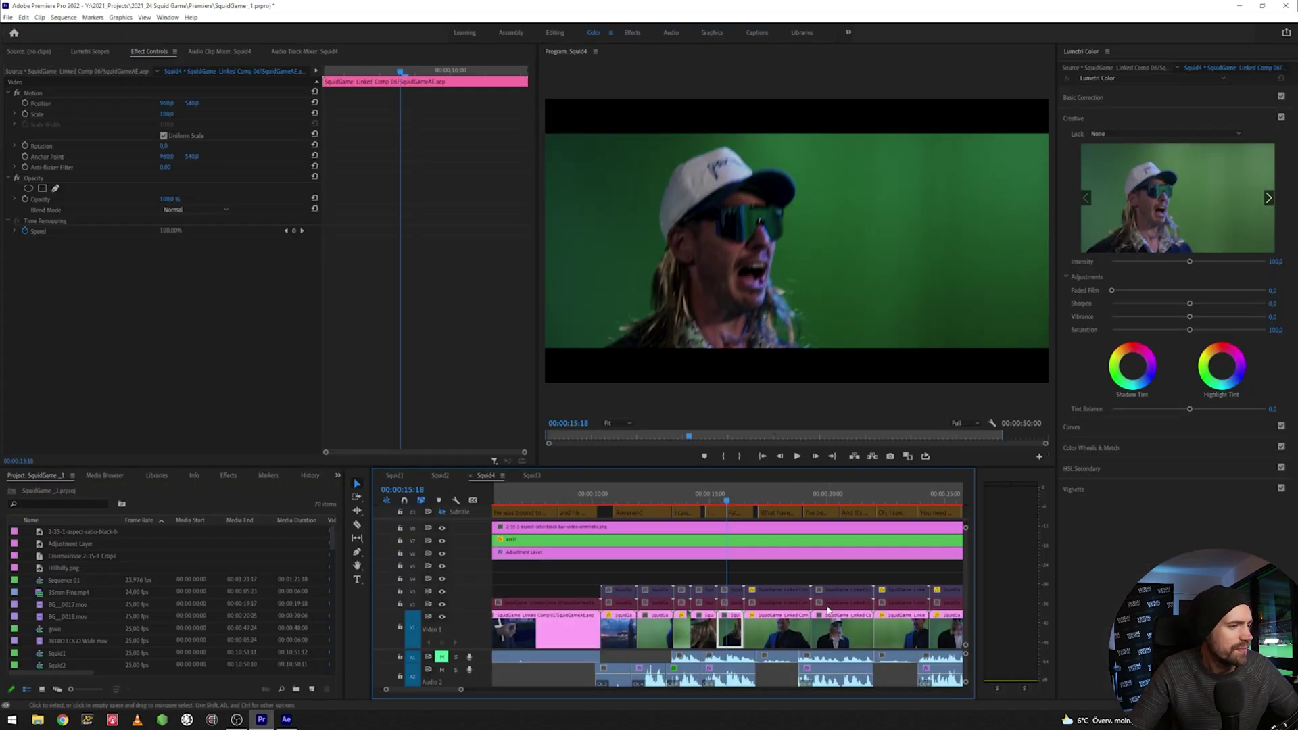
key(minus)
click(707, 500)
drag(707, 500, 784, 507)
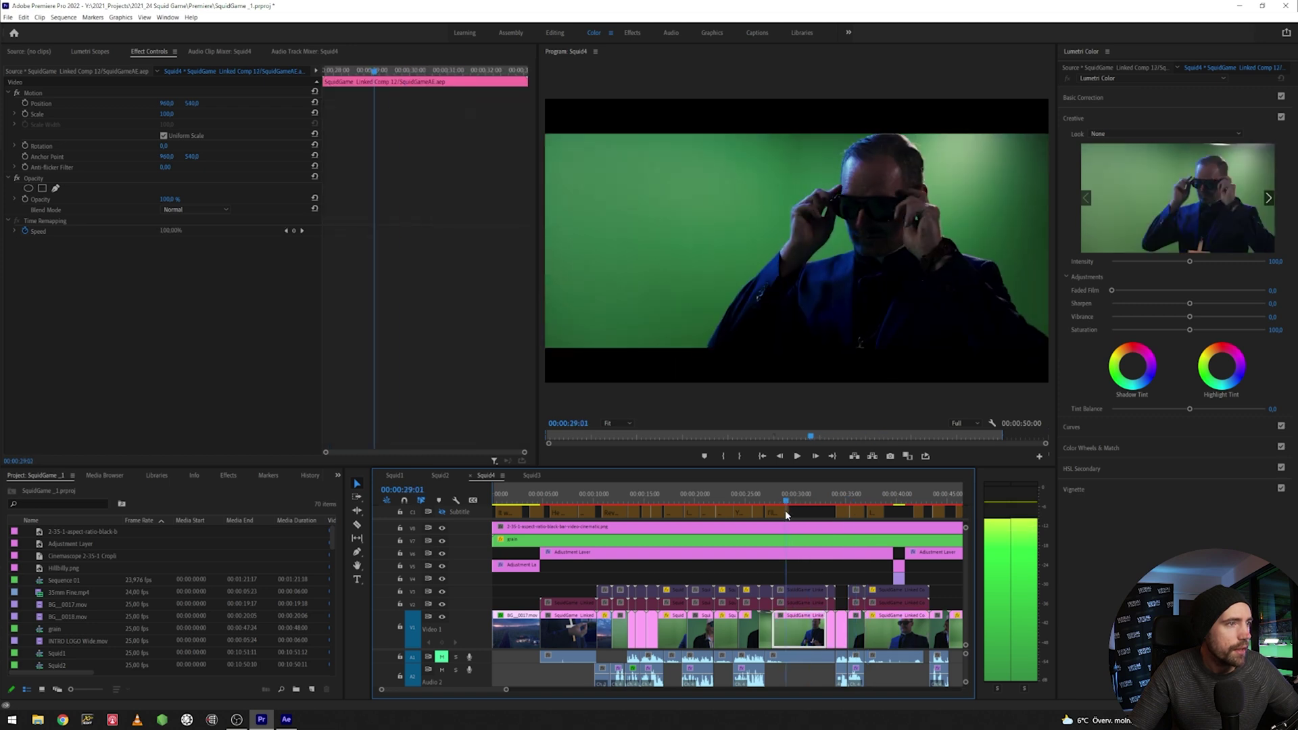
right_click(803, 627)
click(845, 267)
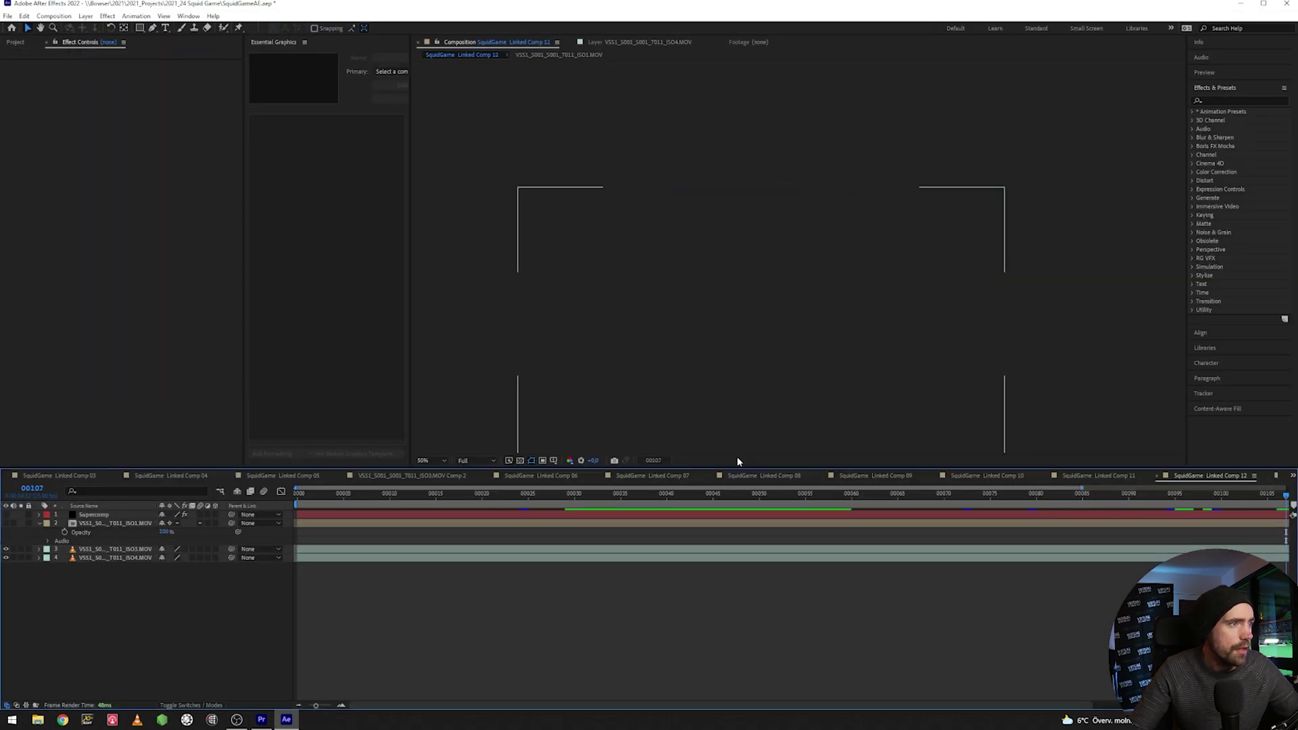
Enable the keying effects on the ISO3.MOV layer of SquidGame Linked Comp 12 and check the composite with Supercomp shown at frame 134
click(727, 373)
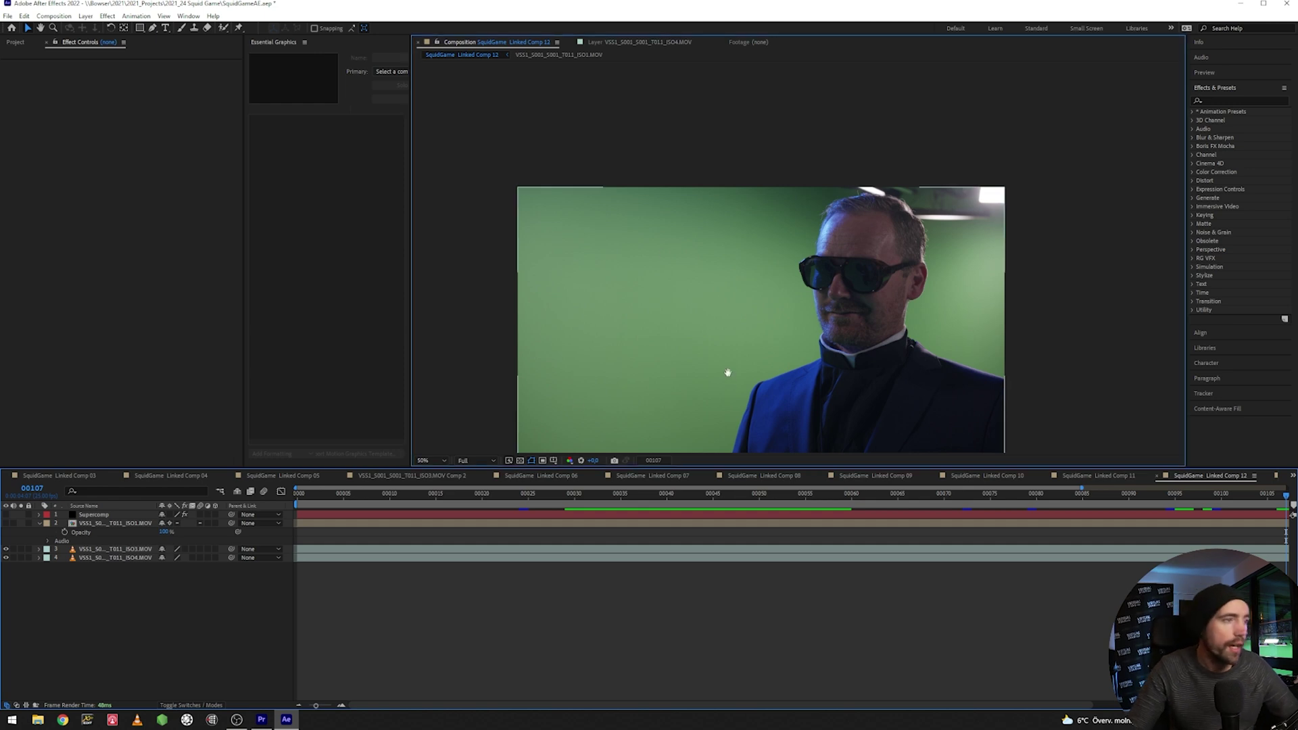
drag(727, 373, 760, 322)
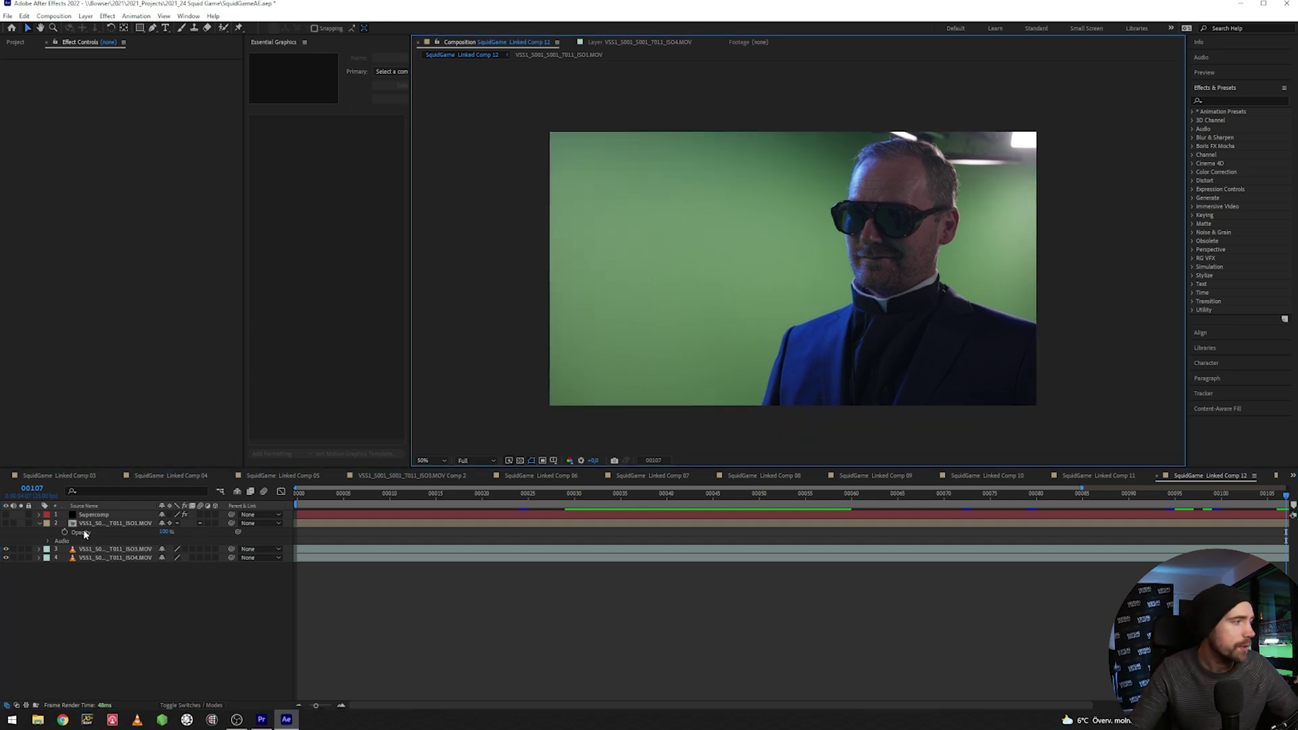
click(91, 551)
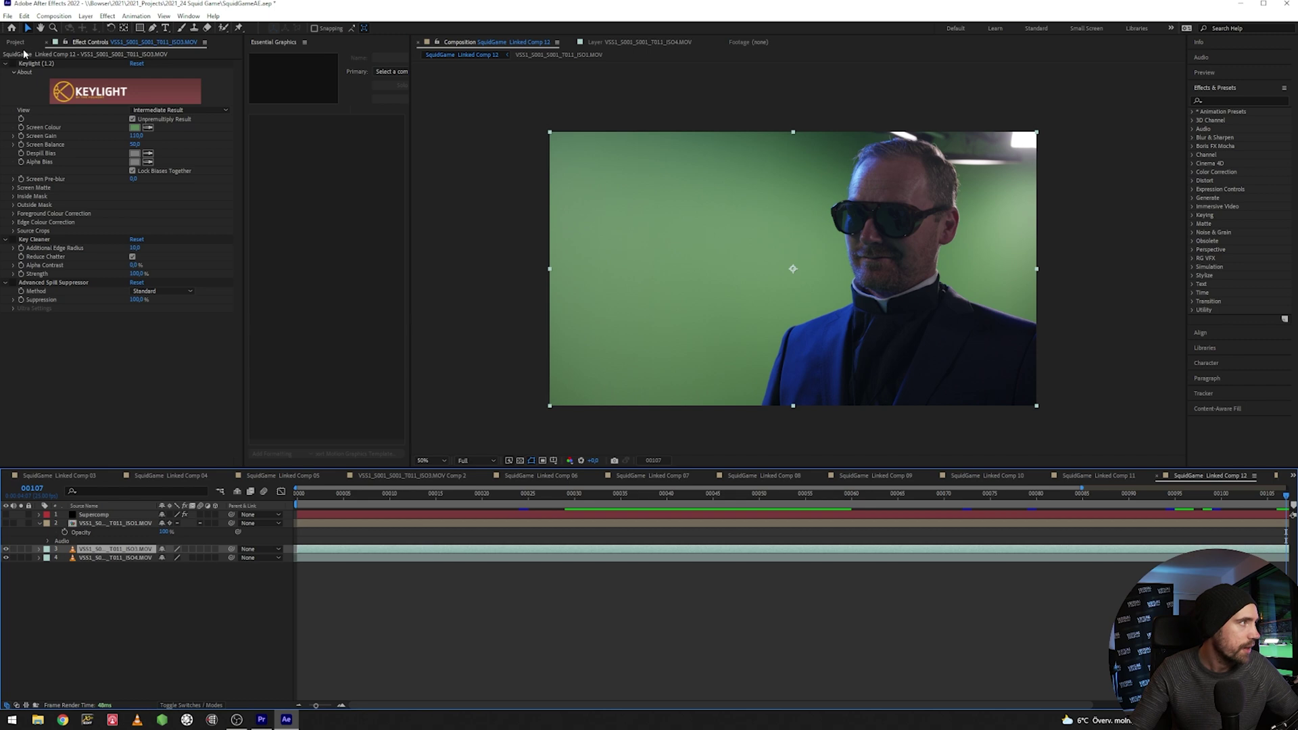
click(16, 232)
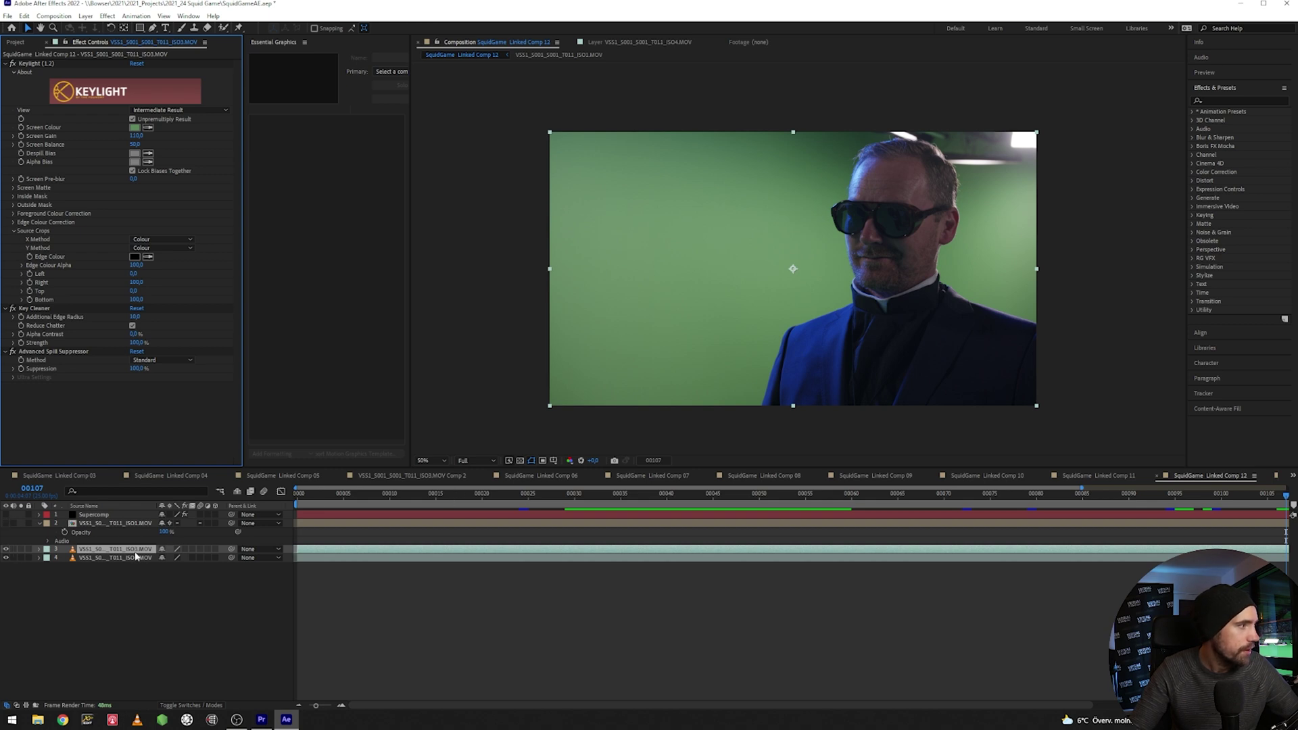
click(187, 549)
drag(463, 496, 1293, 514)
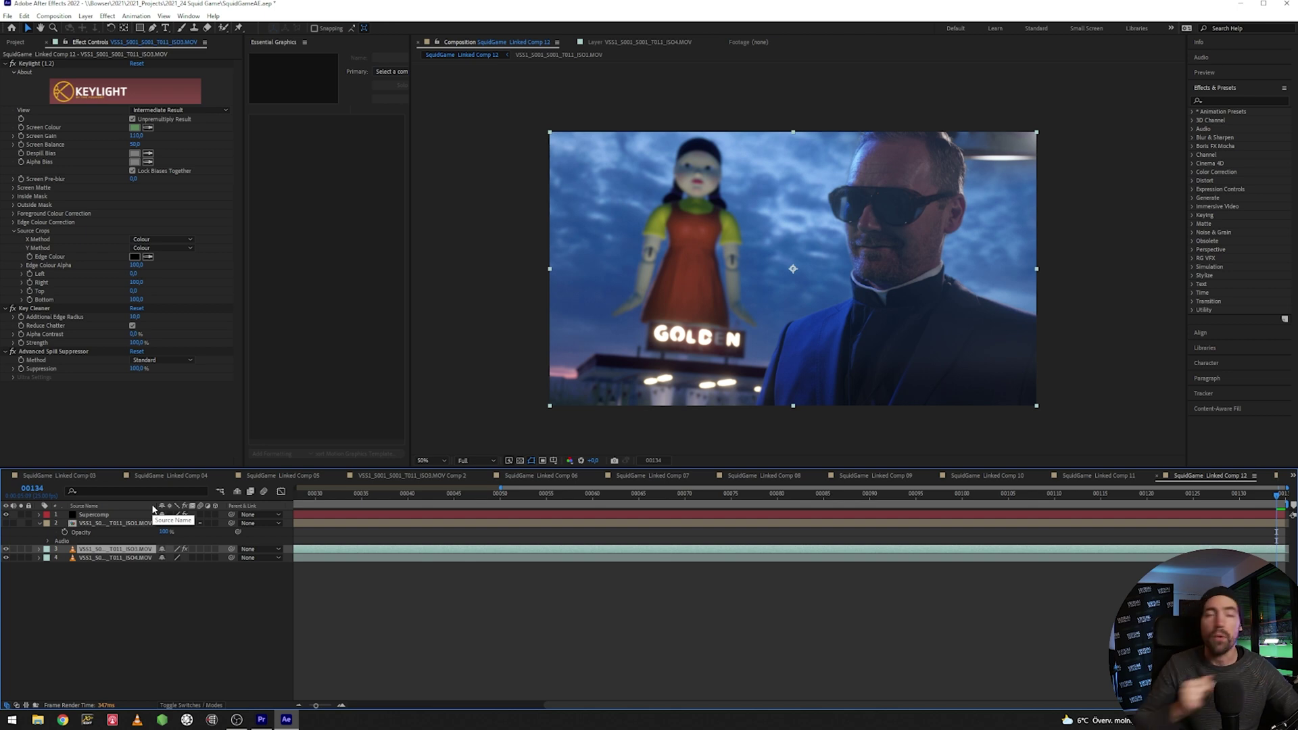
Scrub SquidGame Linked Comp 12 back to frame 105 and forward to frame 128 to check the composite
drag(1039, 499, 996, 501)
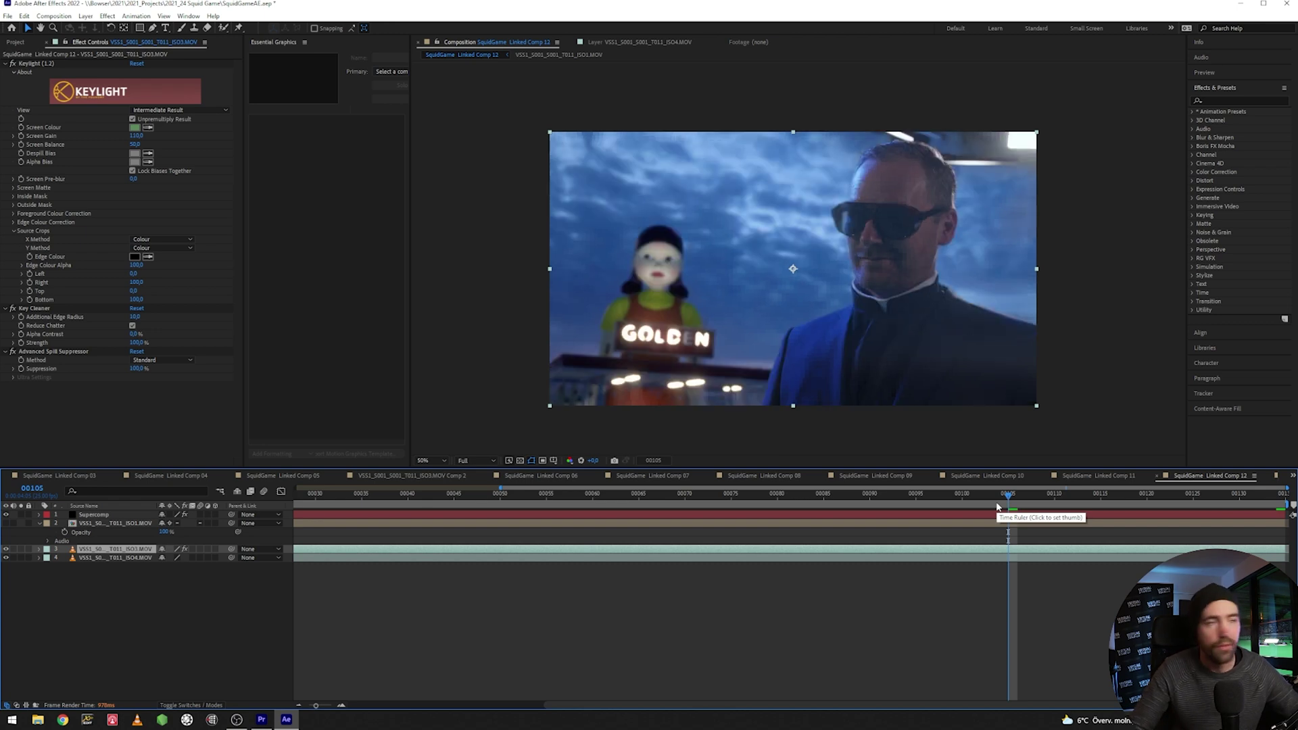
drag(1000, 499, 1225, 498)
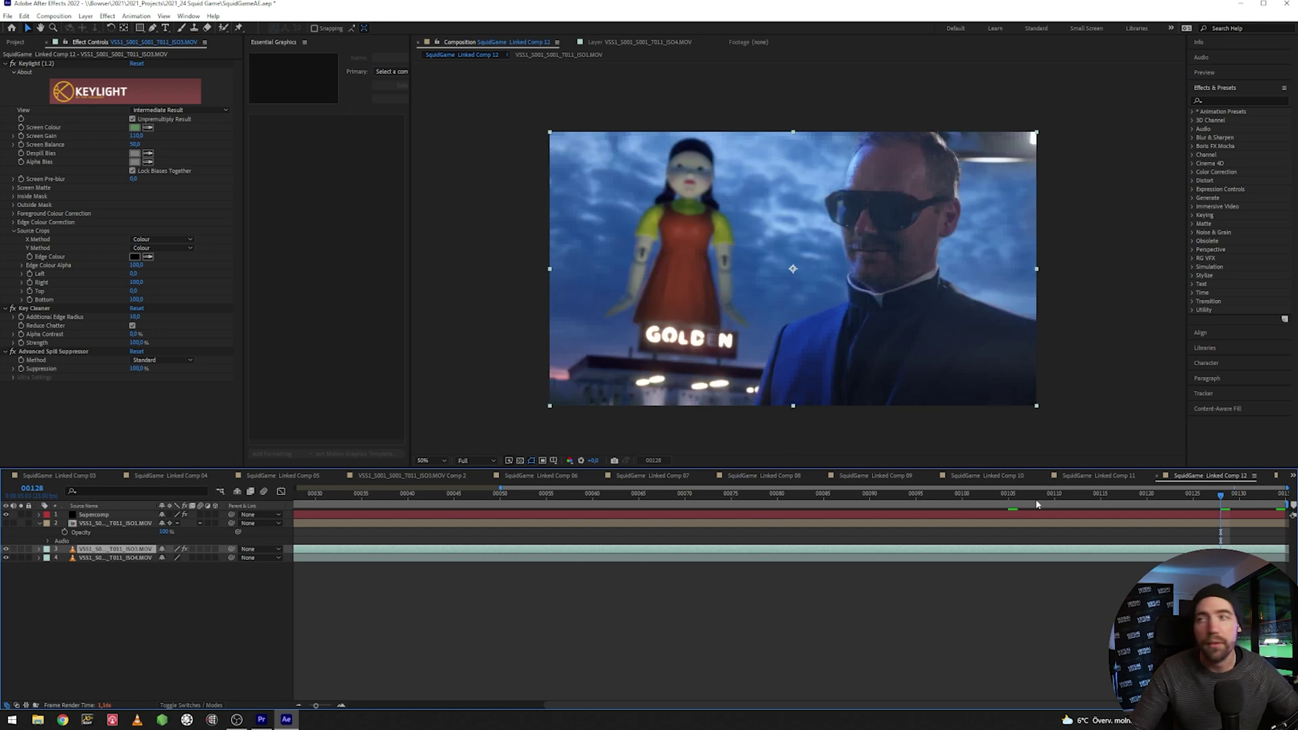
Switch to Premiere Pro and review the remaining shots of the Squid4 sequence, stopping on the pistol close-up at 00:00:47:09
click(259, 720)
drag(814, 496, 894, 494)
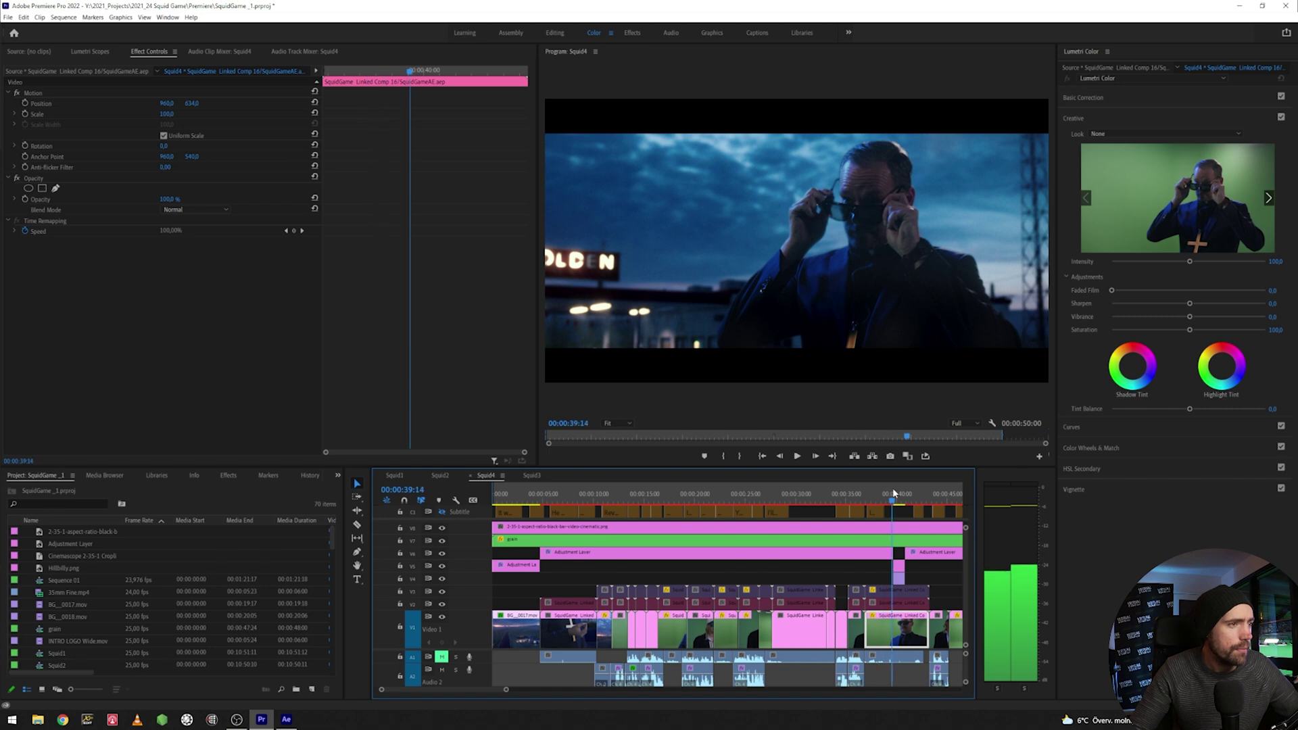
drag(481, 689, 501, 688)
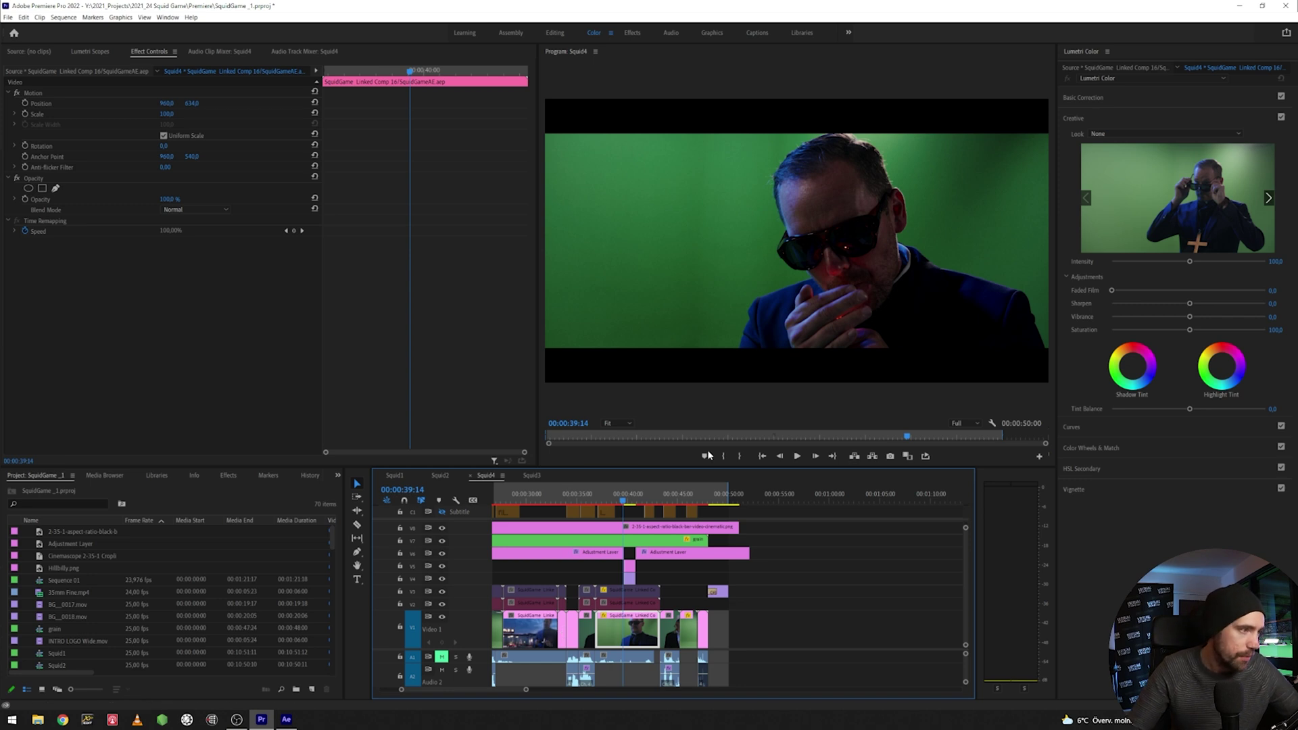
click(666, 497)
key(space)
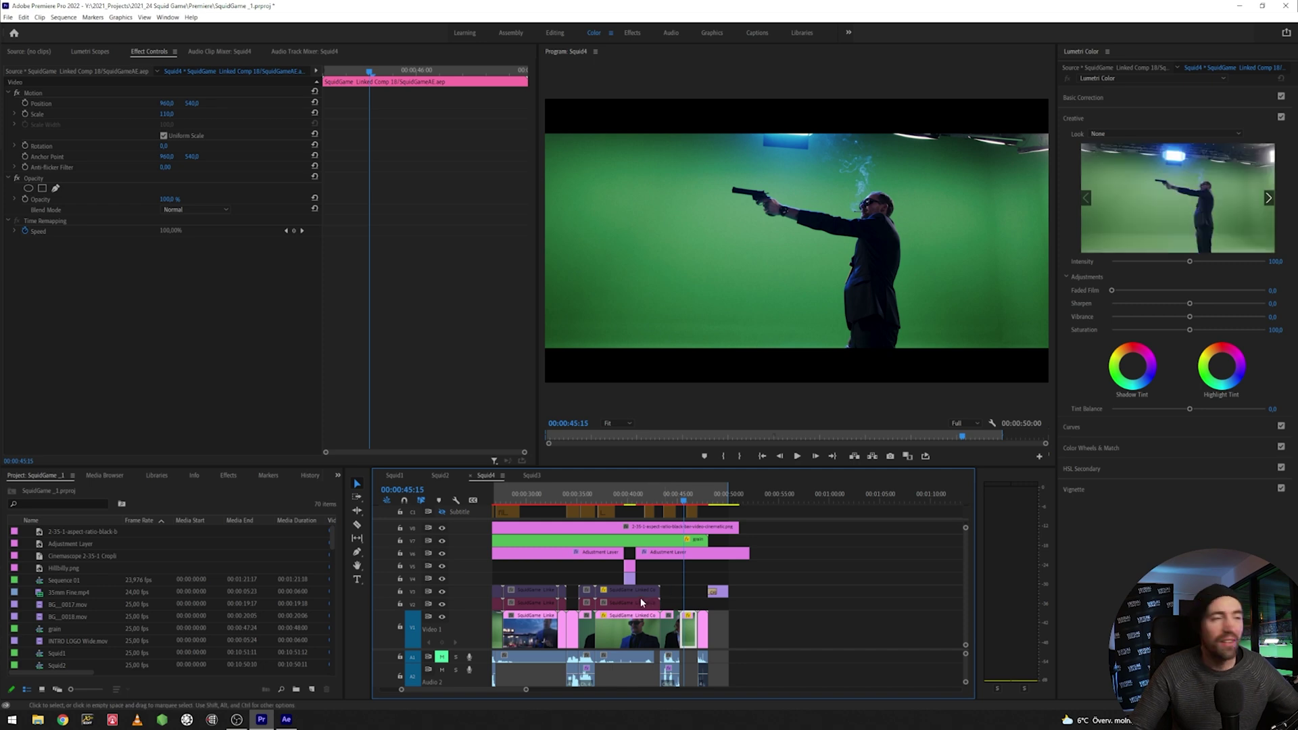
key(space)
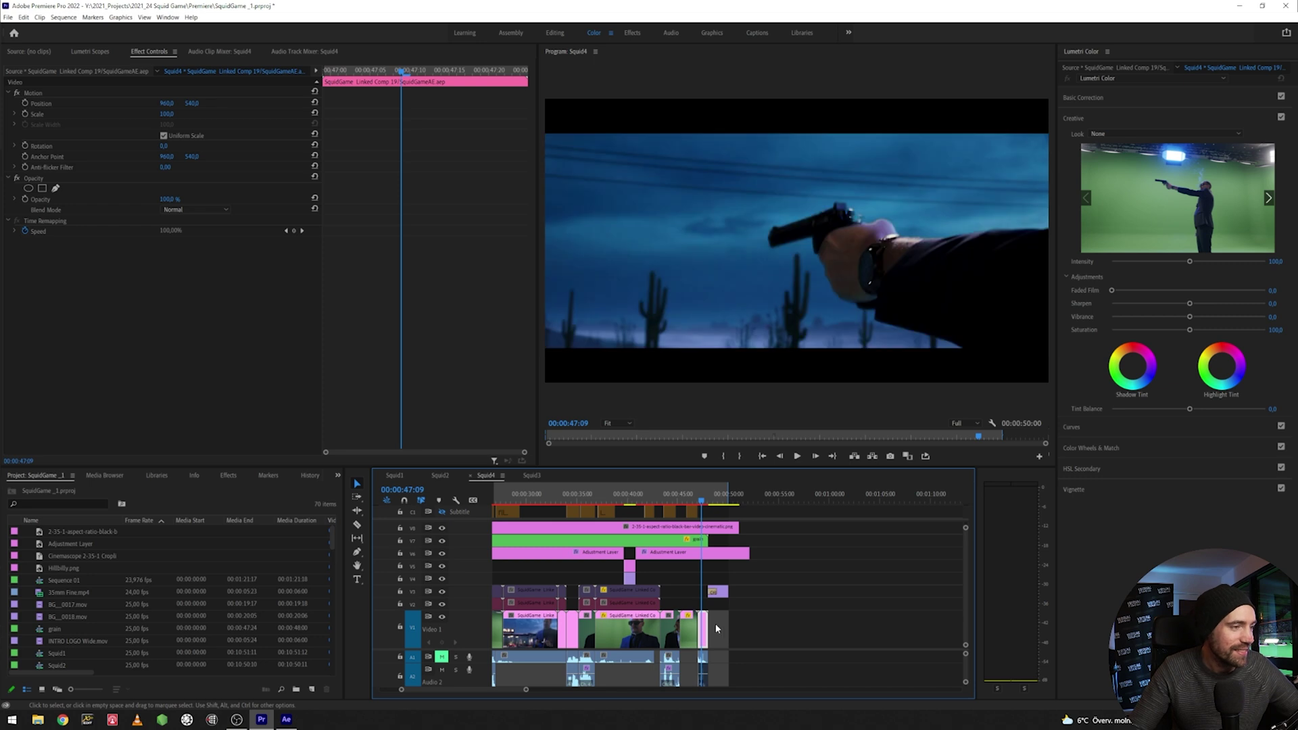
Open the pistol close-up's linked composition in After Effects and scrub from its start to the muzzle flash at frame 11
right_click(708, 634)
click(704, 633)
right_click(704, 632)
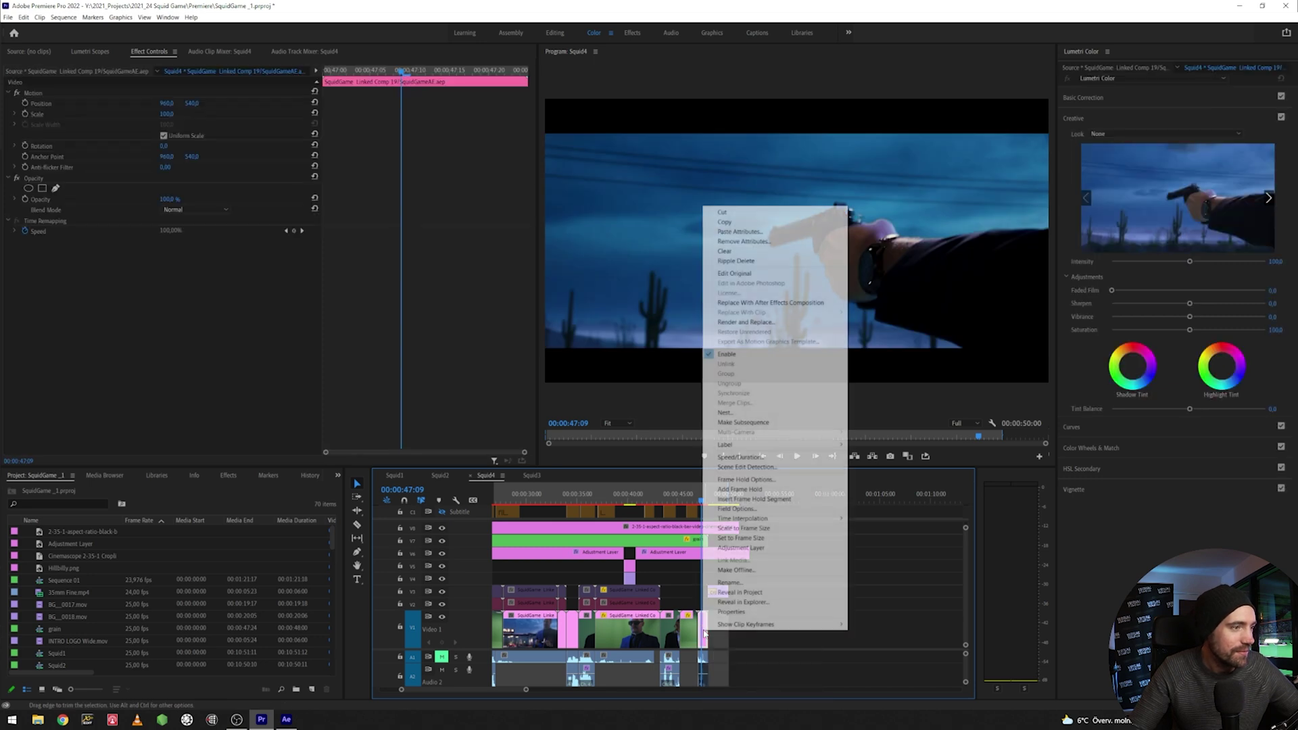
click(734, 273)
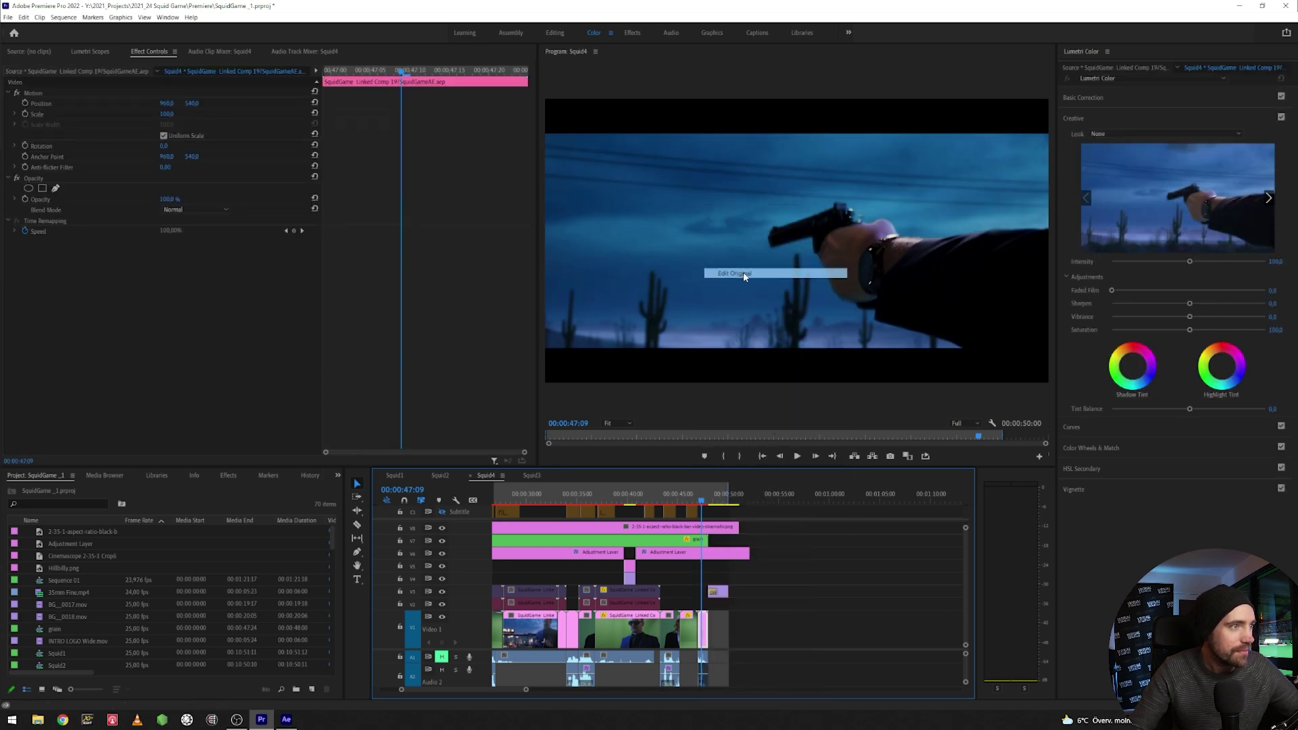
click(296, 495)
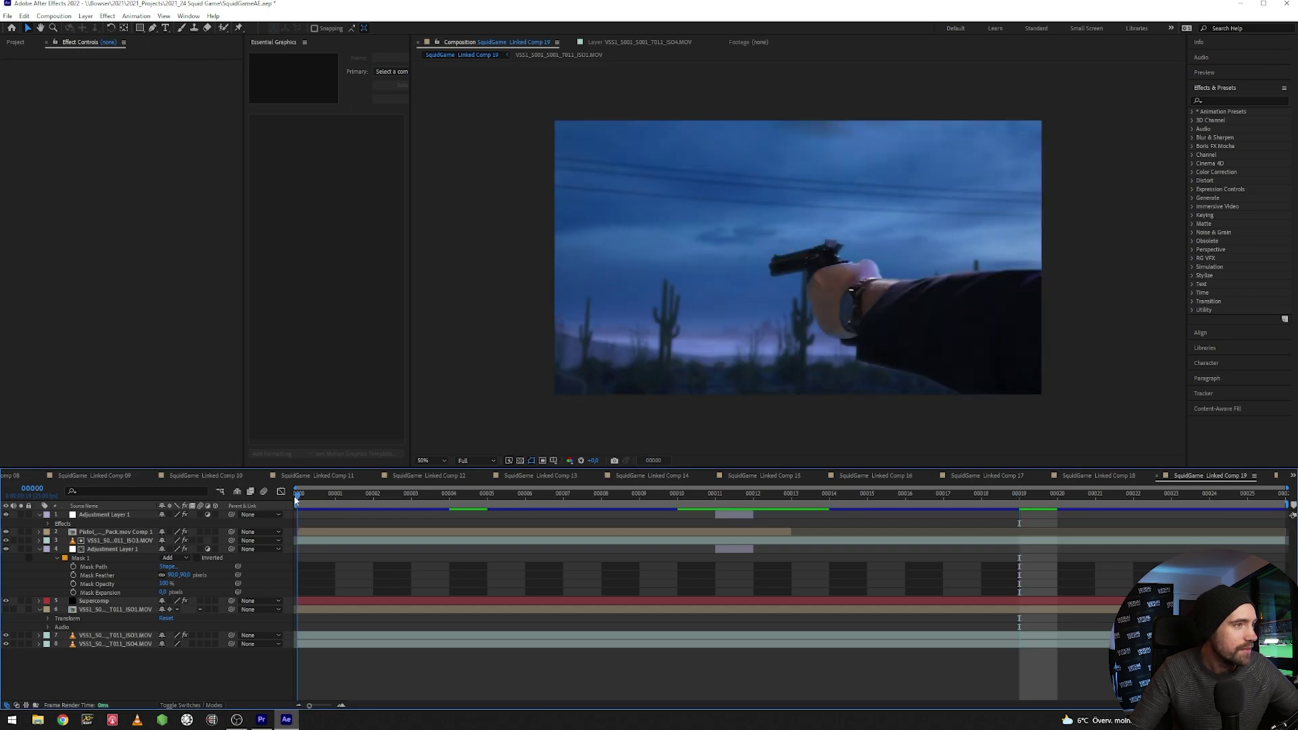
drag(313, 501, 702, 506)
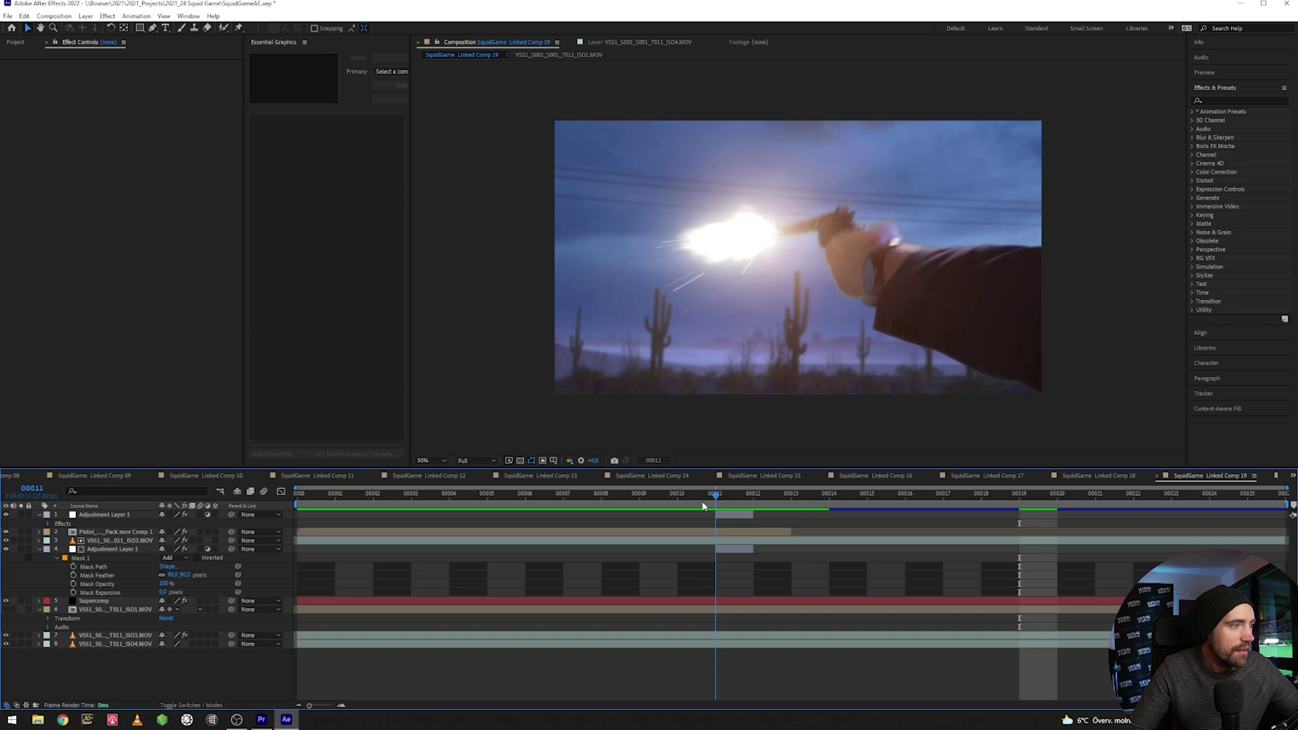
Examine the flash inside the Pistol_Muzzle_Flash_Pack.mov Comp 1 precomposition, then return to SquidGame Linked Comp 19
click(76, 547)
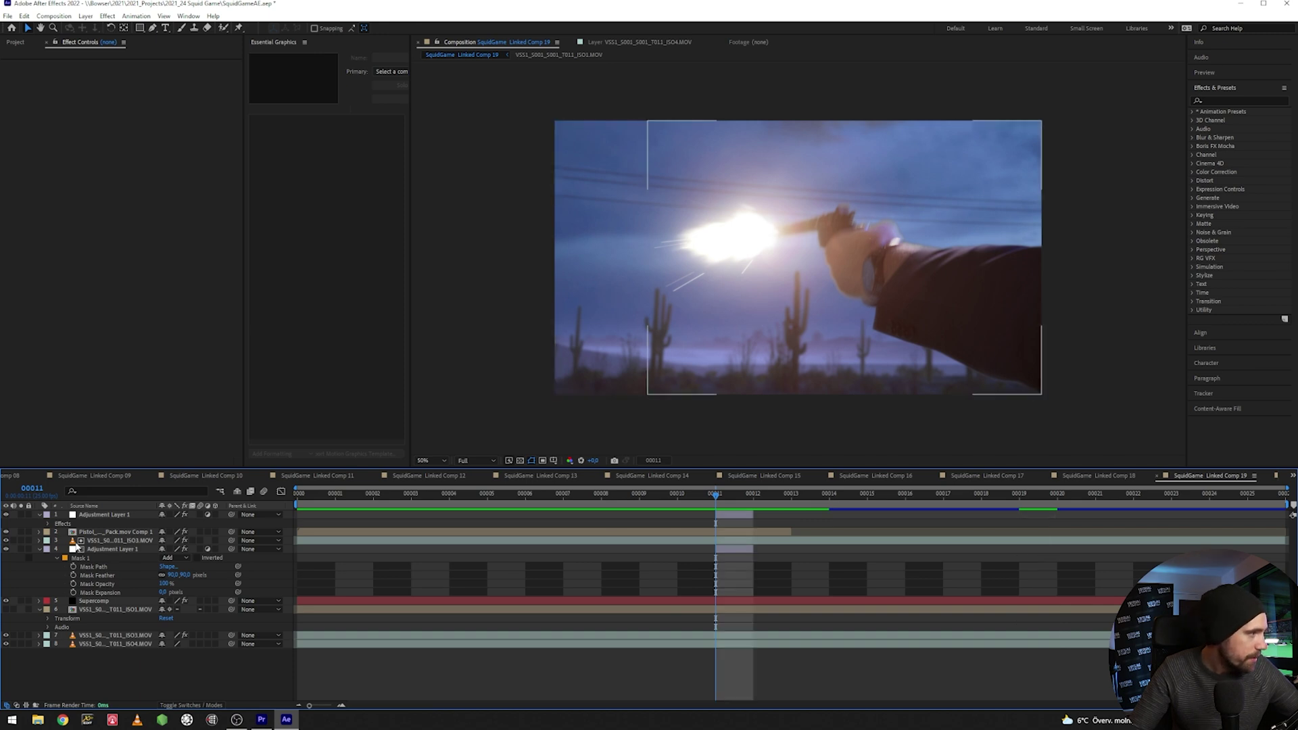
click(113, 532)
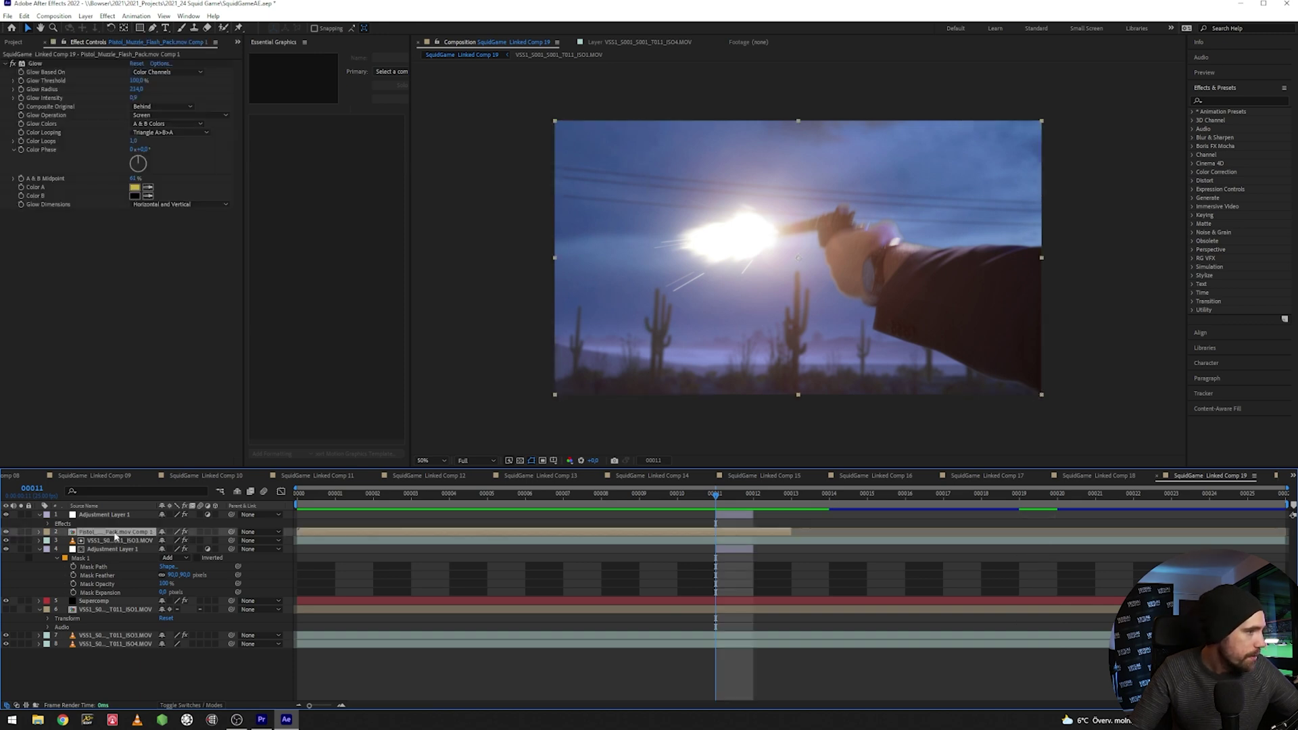
double_click(115, 536)
mouse_move(741, 500)
mouse_down()
mouse_move(577, 501)
mouse_move(745, 496)
mouse_move(679, 500)
mouse_move(716, 502)
mouse_up()
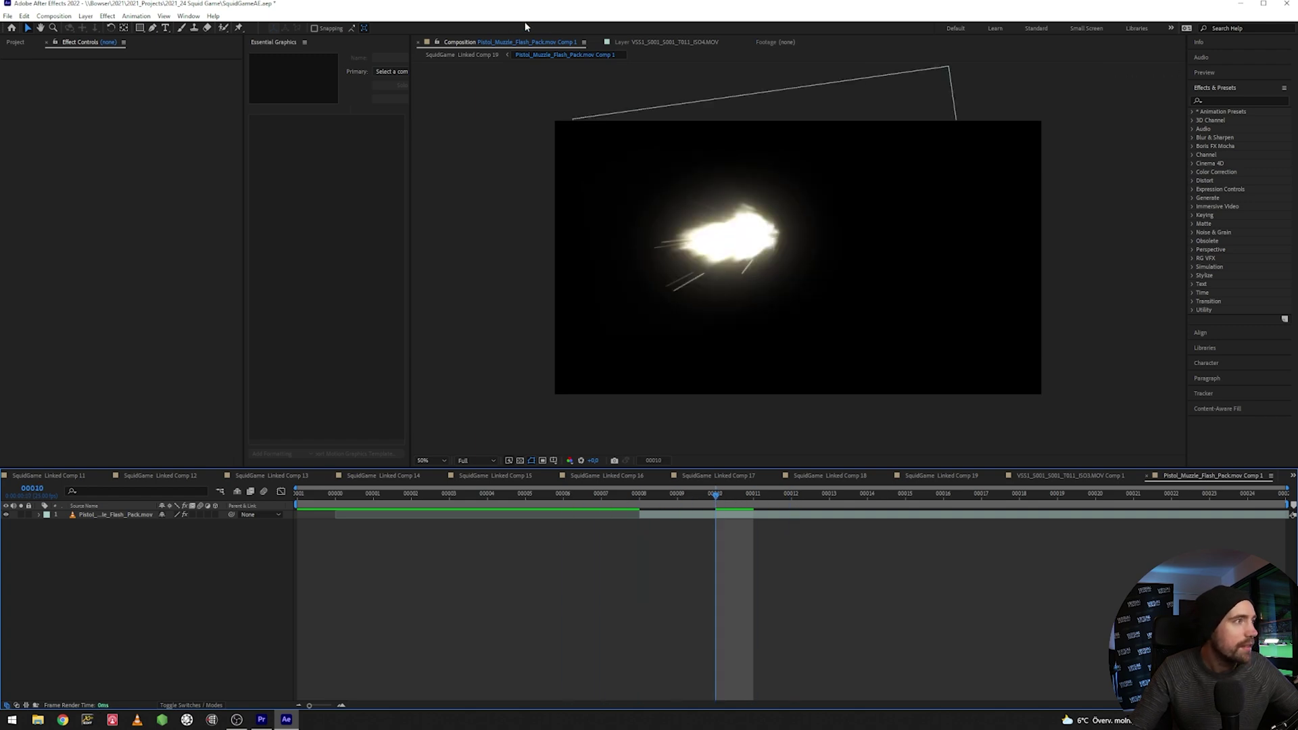
click(488, 55)
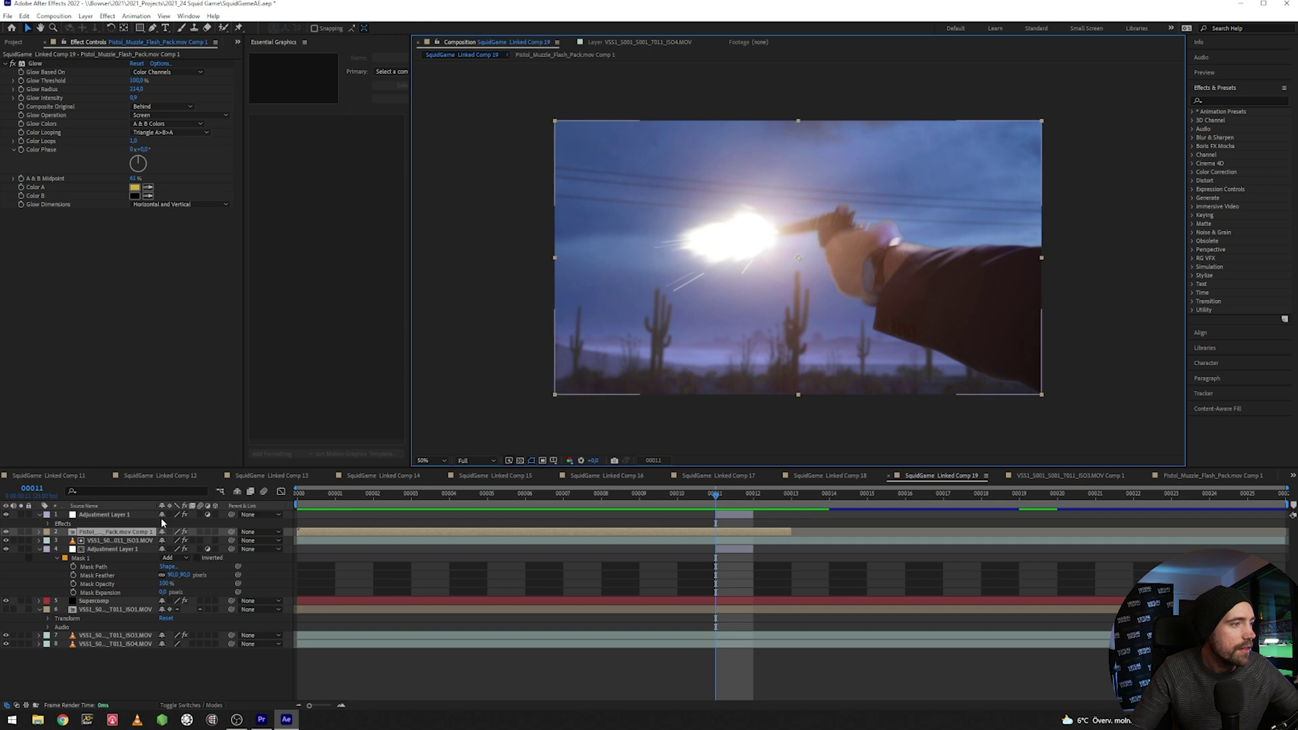
Toggle the Knoll Light Factory adjustment layer and the masked Curves adjustment layer off and on to compare their lighting at frame 11
click(37, 516)
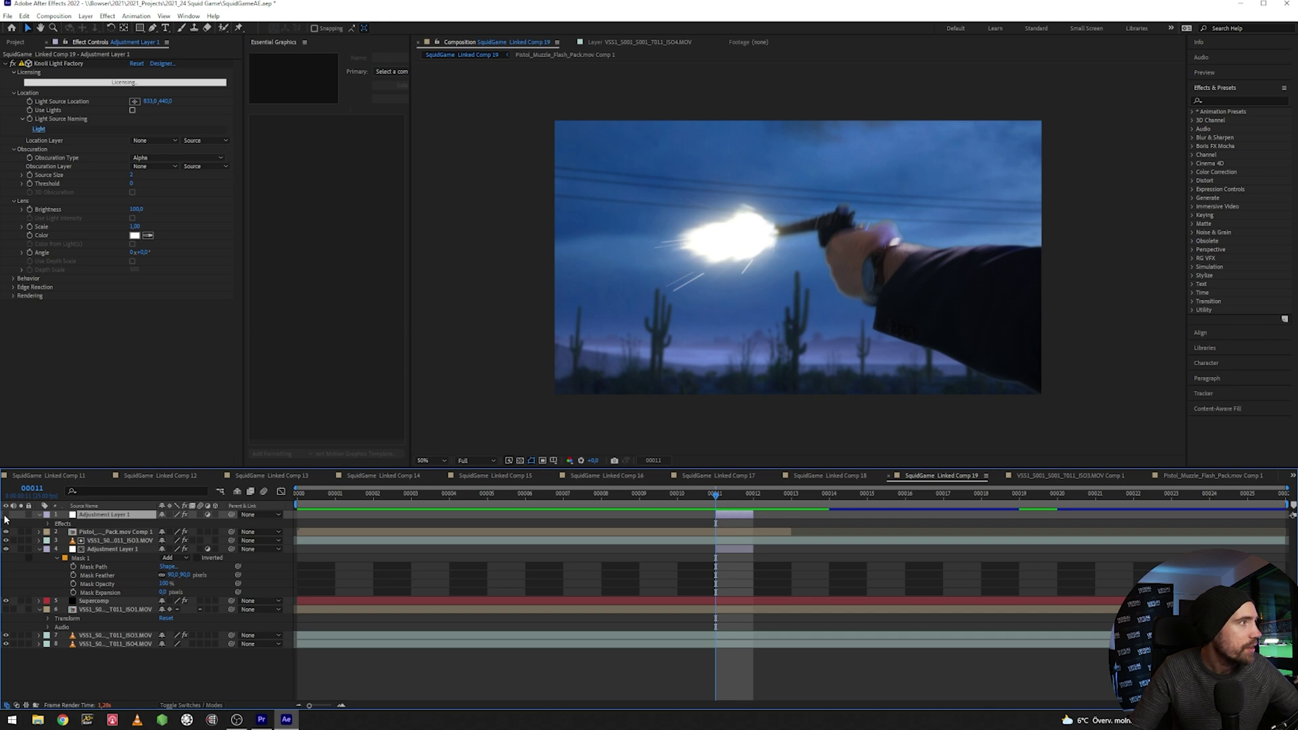
click(5, 516)
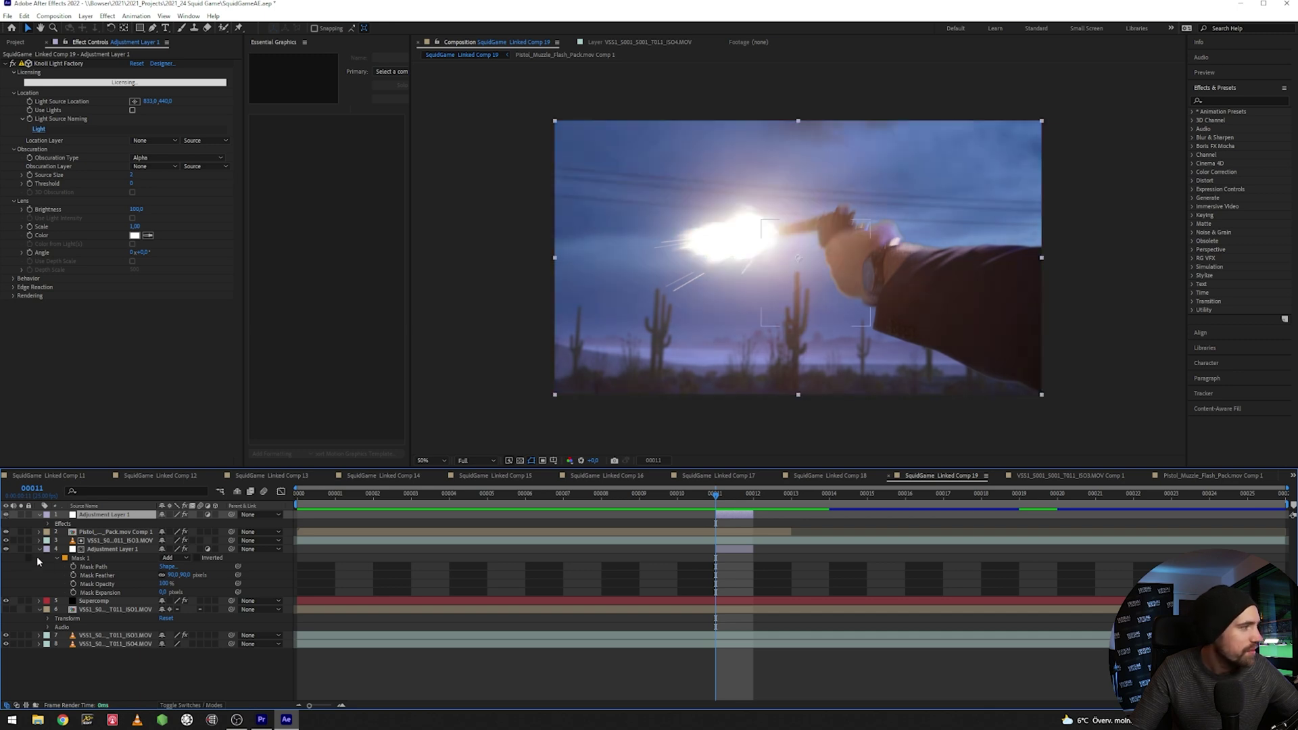
click(105, 549)
click(6, 549)
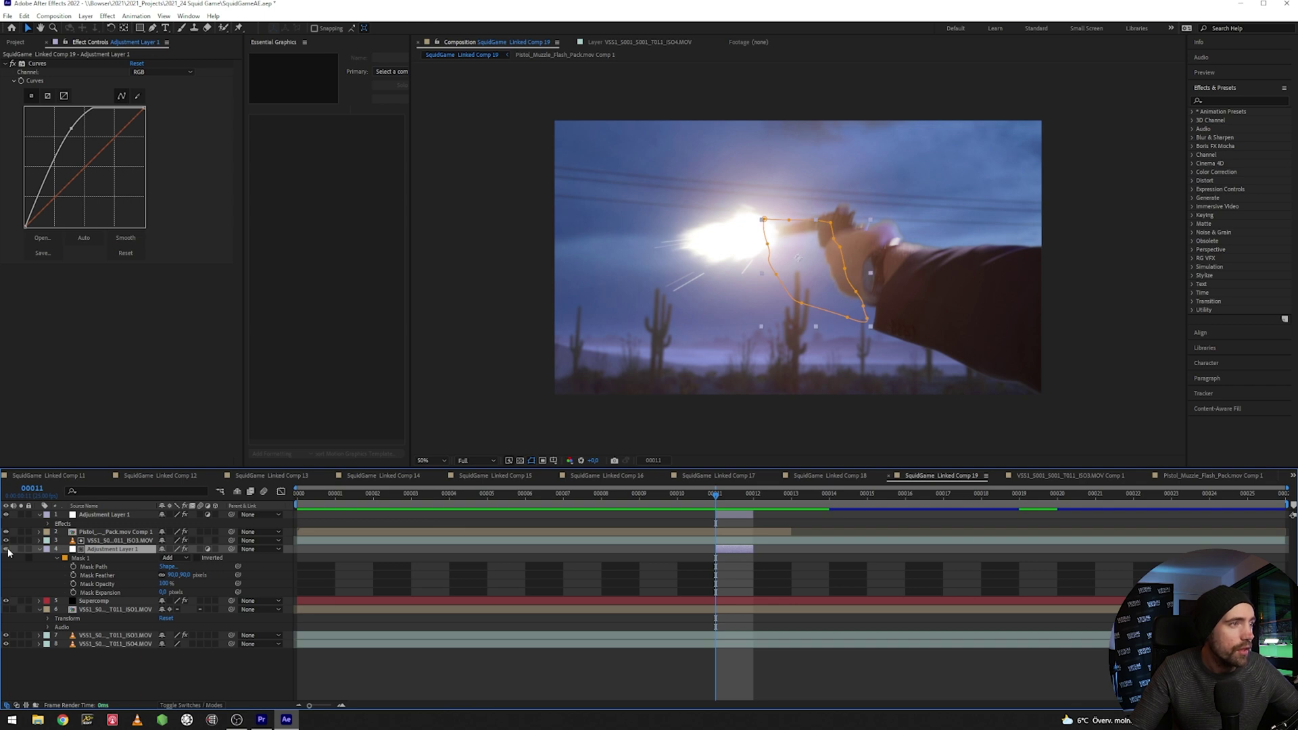
click(7, 549)
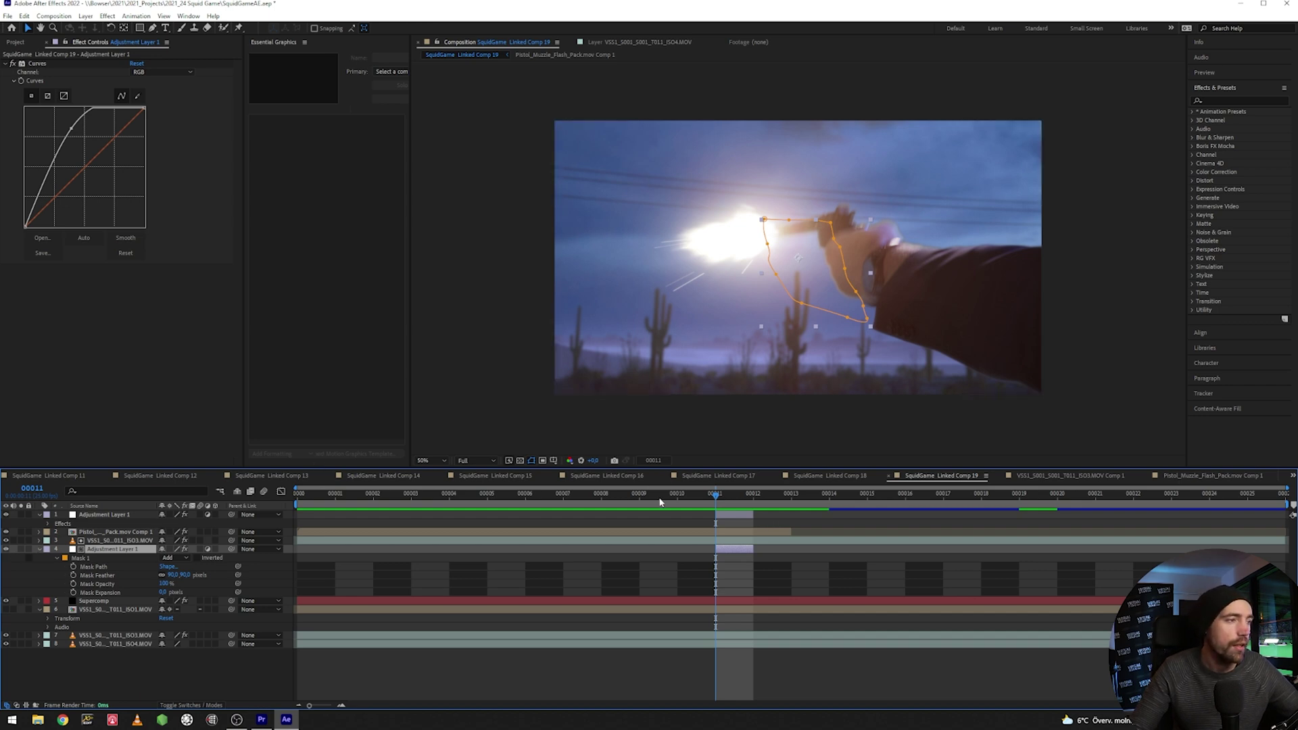
Scrub back to frame 2, revisit the muzzle flash at frame 11, and return to the composition's first frame
drag(669, 493, 373, 493)
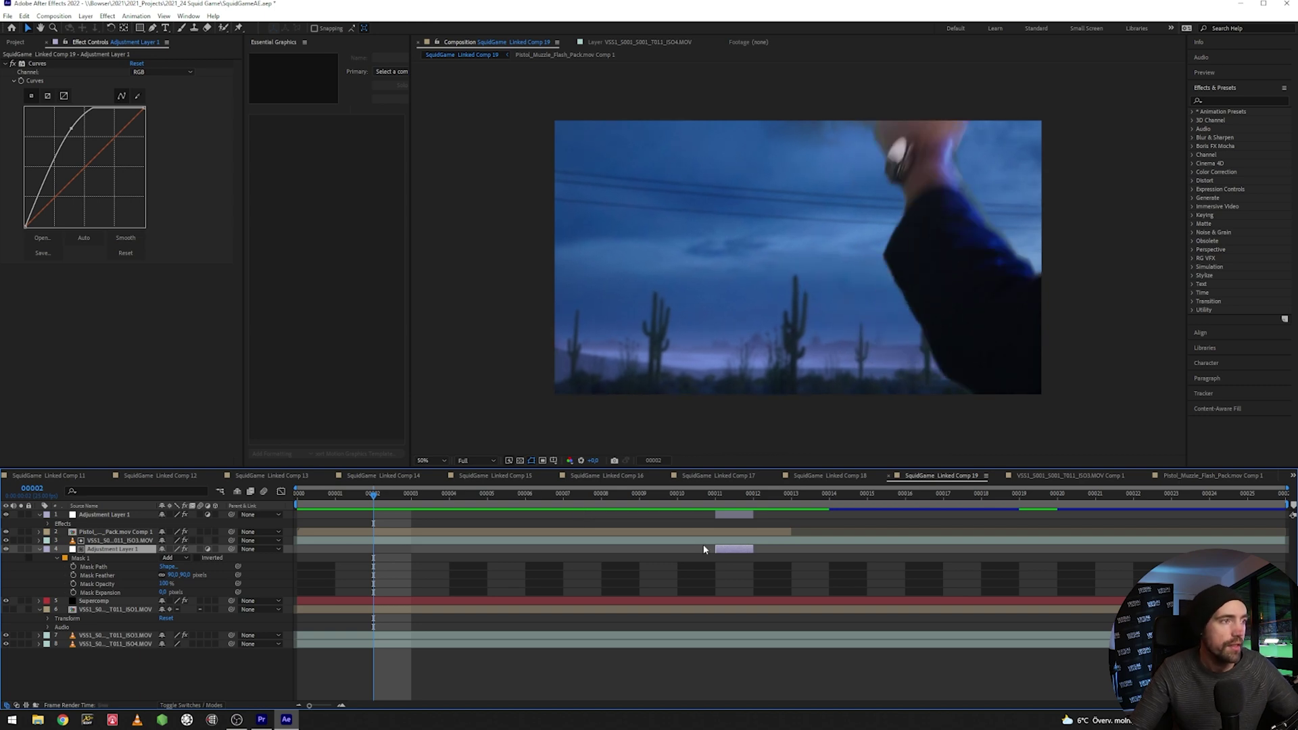
click(716, 496)
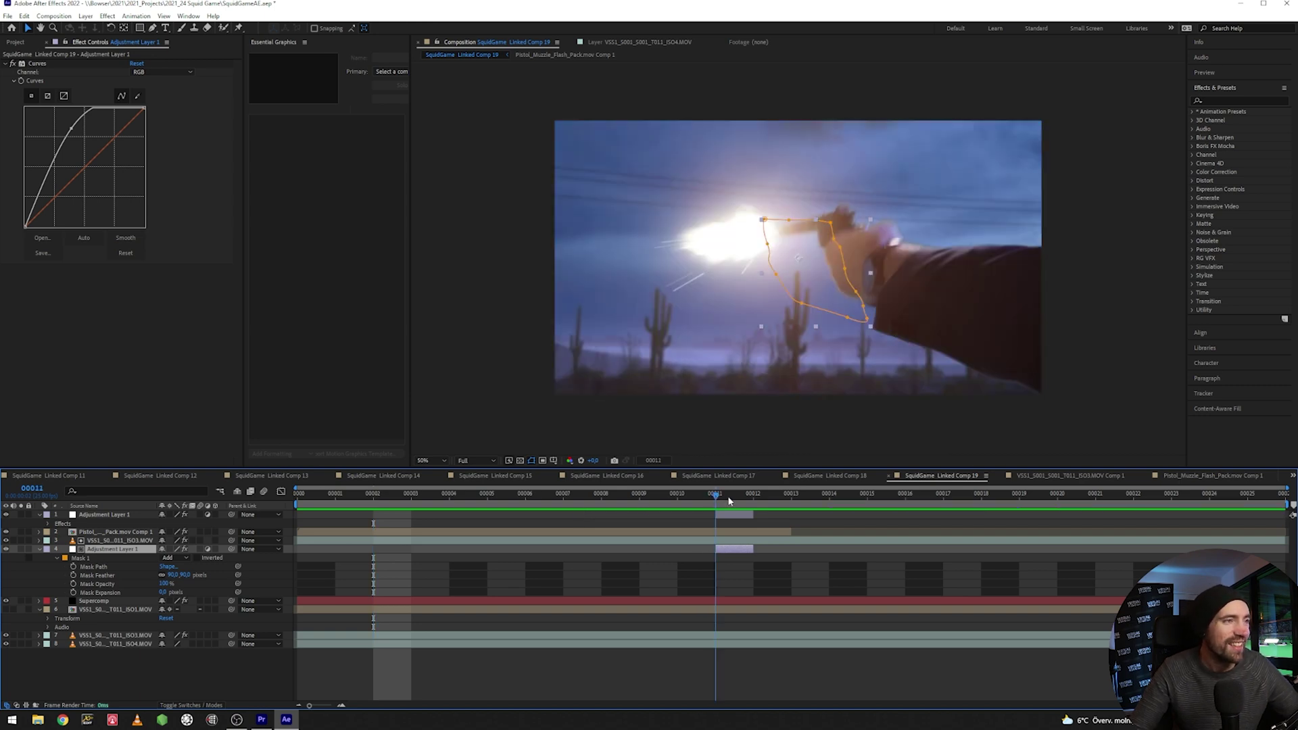
key(Home)
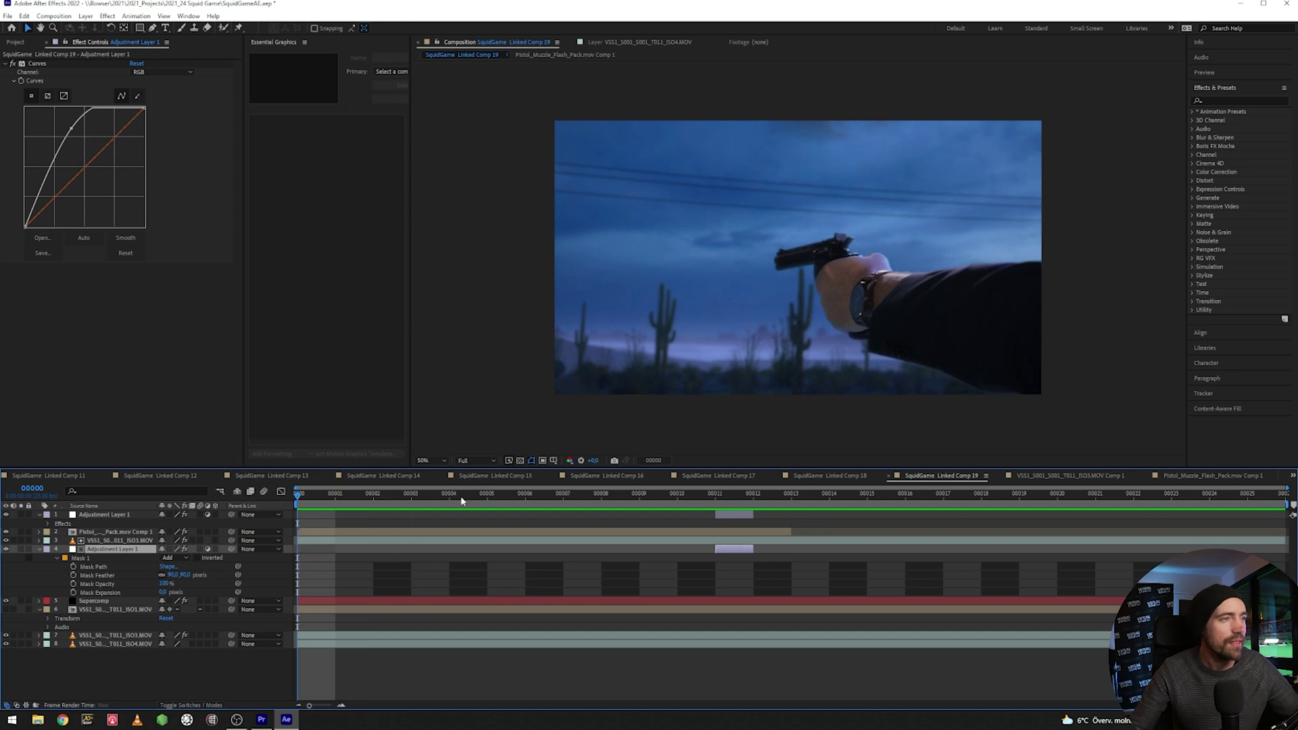